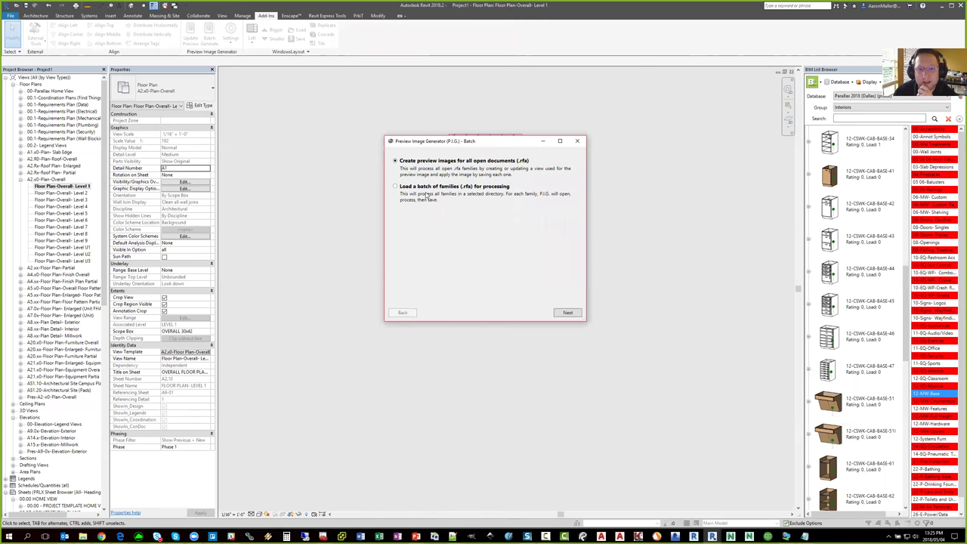
pyautogui.click(428, 187)
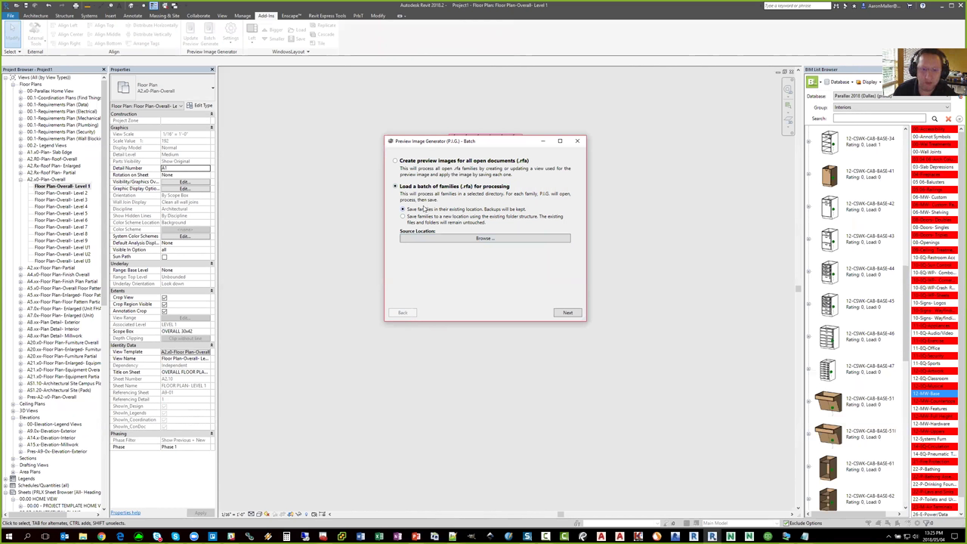
pyautogui.click(484, 238)
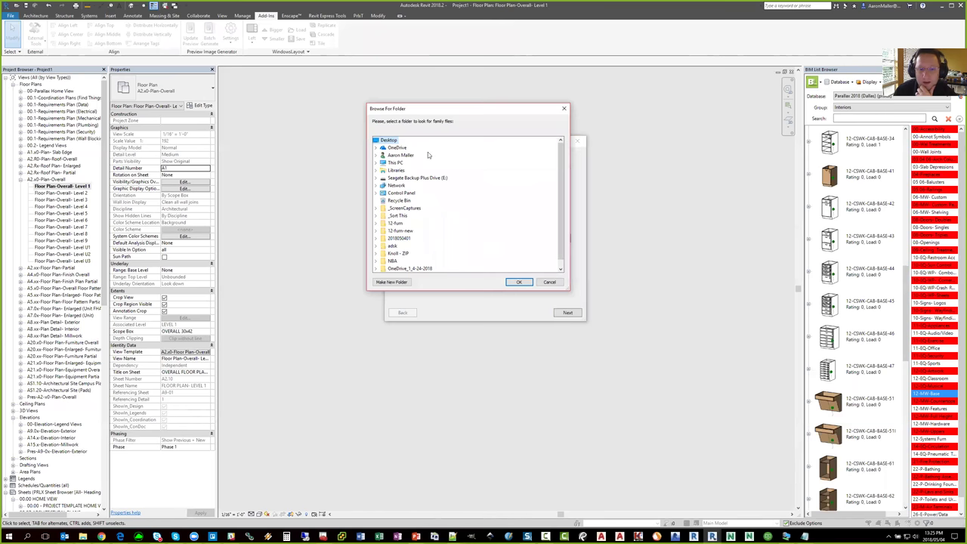
pyautogui.doubleClick(414, 237)
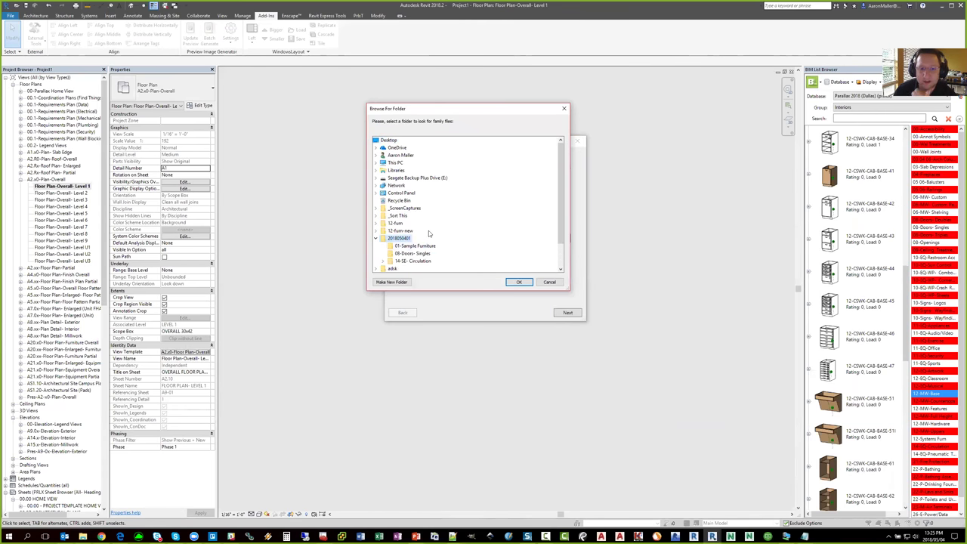
pyautogui.click(519, 283)
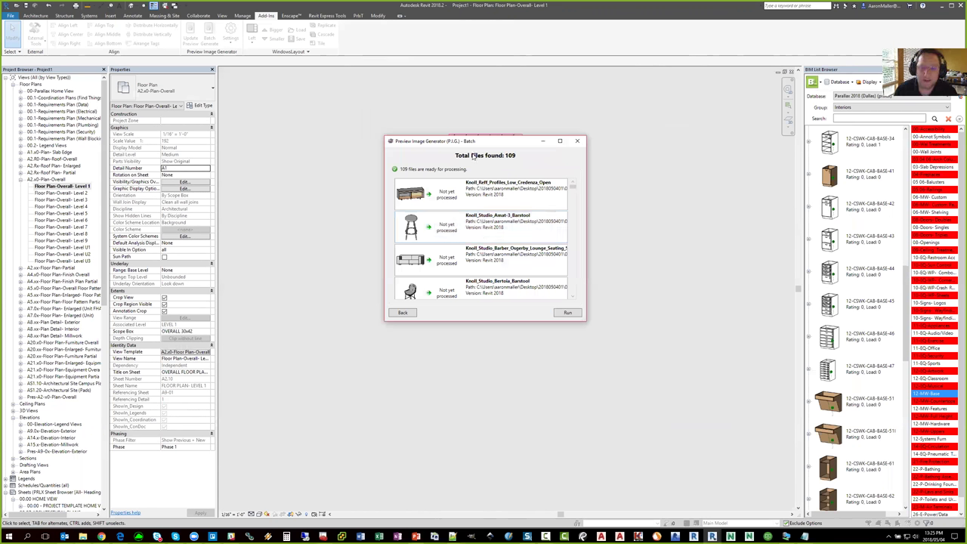
# Review the batch list of families ready for processing, from sample furniture through doors to circulation, and close the batch window
pyautogui.moveTo(467, 138); pyautogui.dragTo(421, 64)
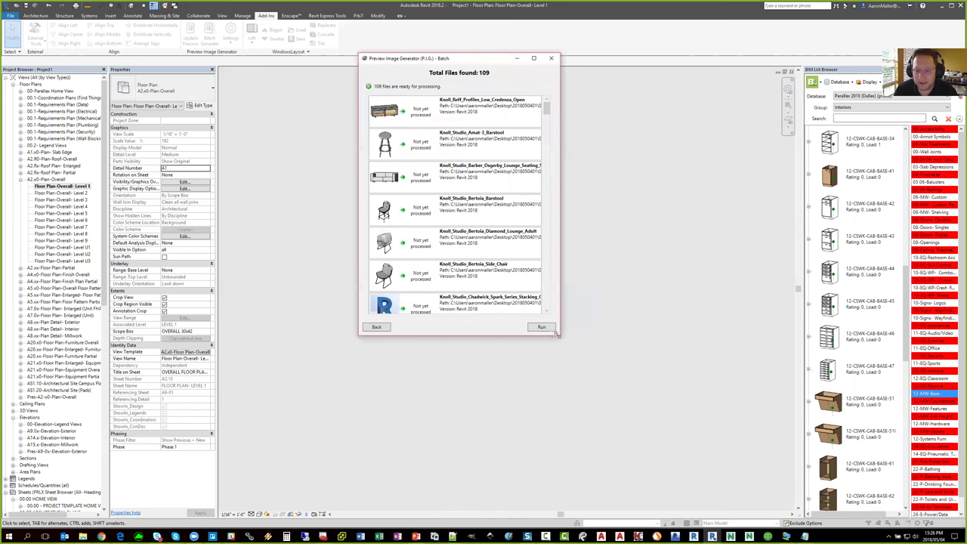
pyautogui.moveTo(558, 335); pyautogui.dragTo(610, 466)
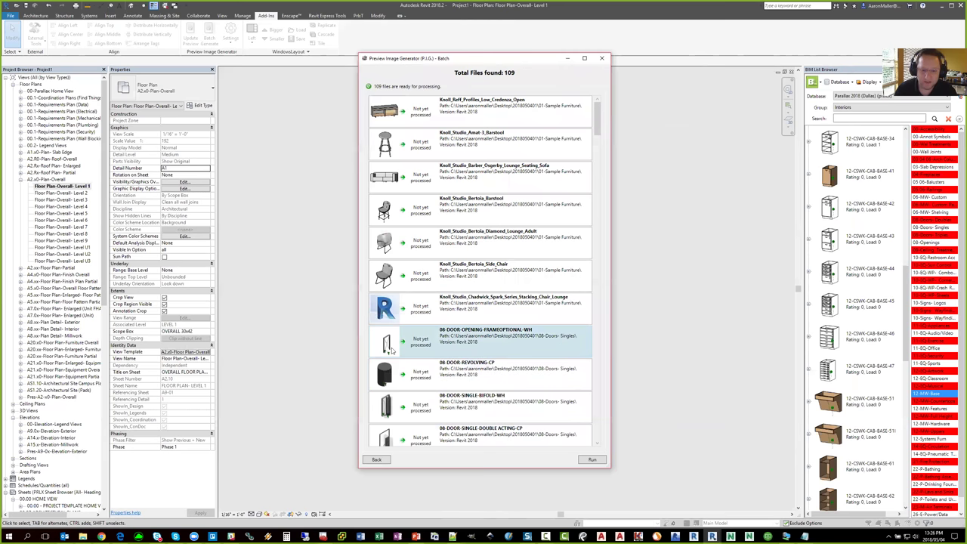
pyautogui.scroll(-2, 381, 385)
pyautogui.scroll(-3, 381, 385)
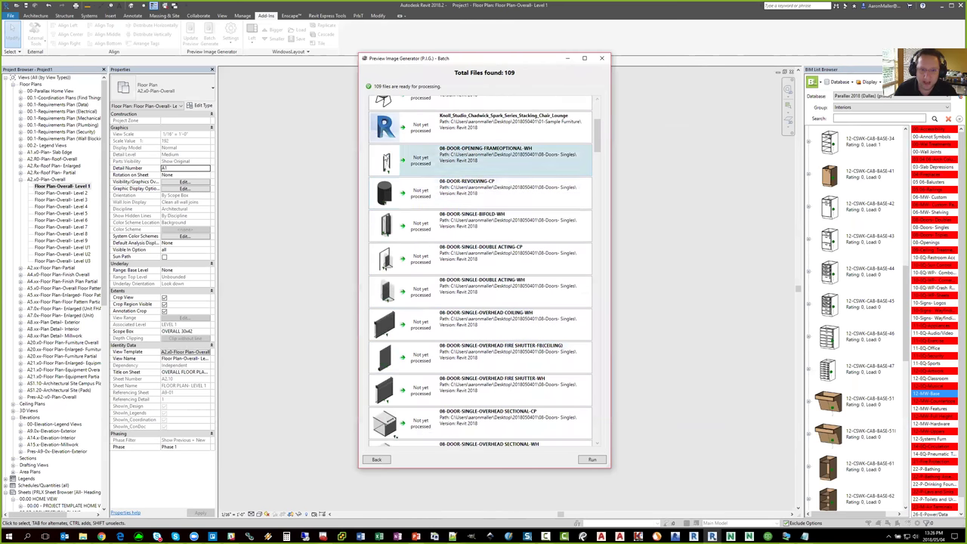
pyautogui.scroll(-3, 385, 276)
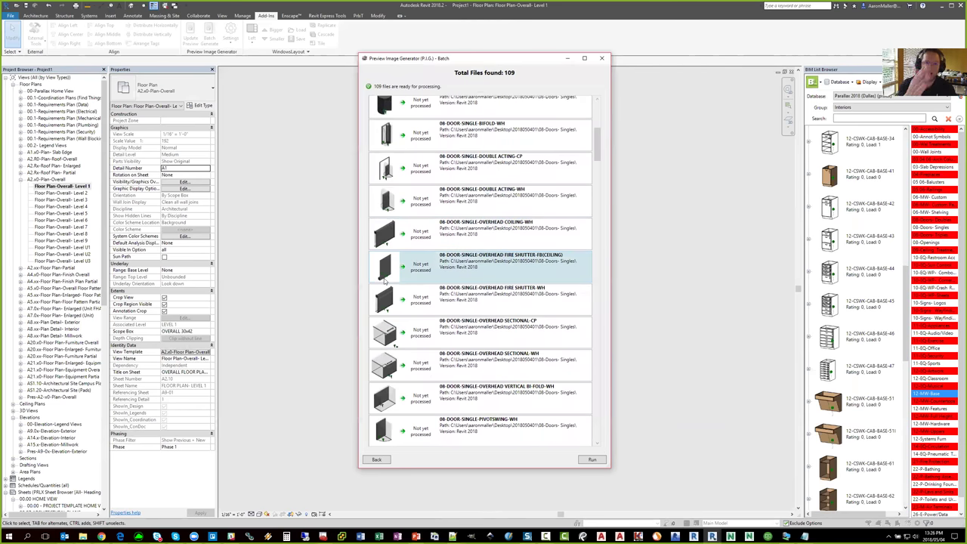
pyautogui.scroll(-9, 383, 281)
pyautogui.scroll(-5, 383, 283)
pyautogui.scroll(-4, 381, 287)
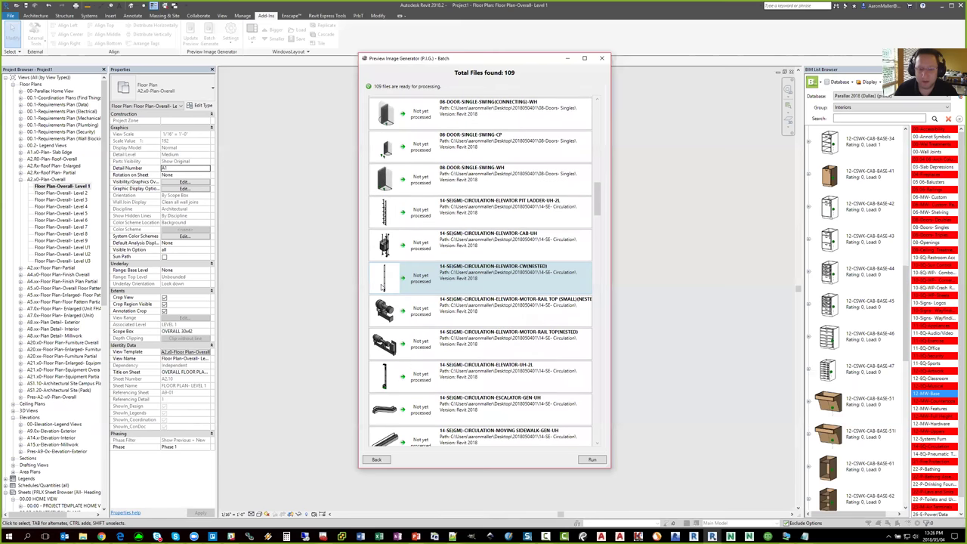
pyautogui.scroll(10, 469, 274)
pyautogui.scroll(10, 469, 275)
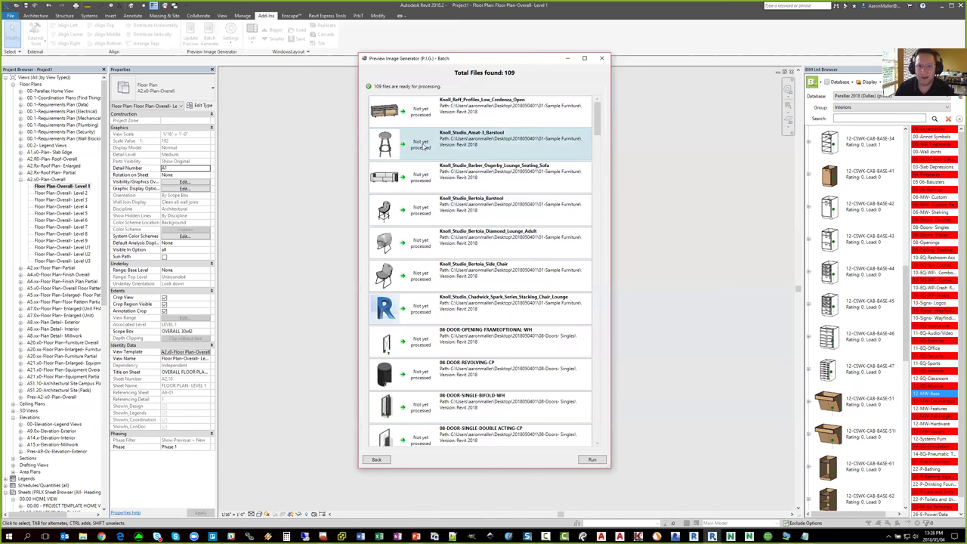
pyautogui.click(602, 58)
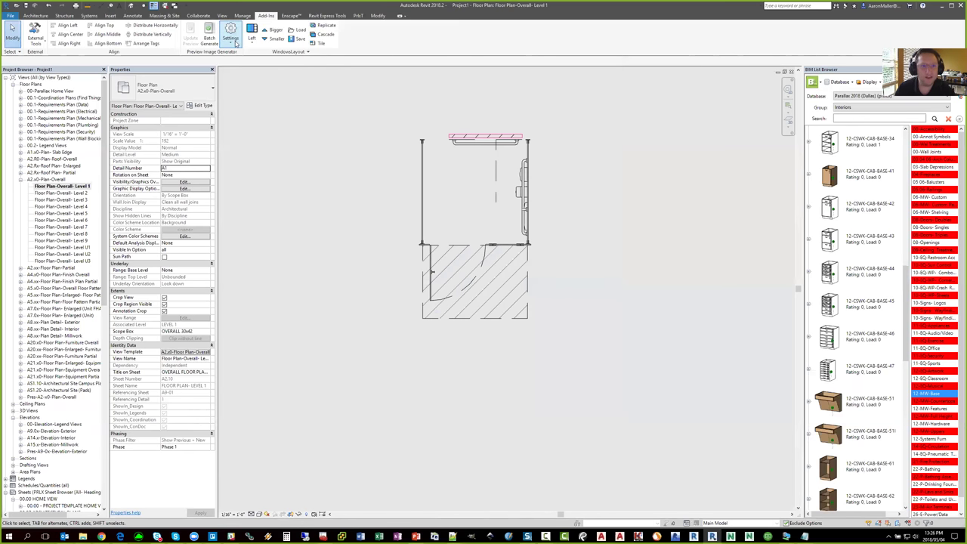
# Open the Preview Image Generator settings and choose 3D View: Top, Front, Right as the default view
pyautogui.click(236, 43)
pyautogui.click(236, 60)
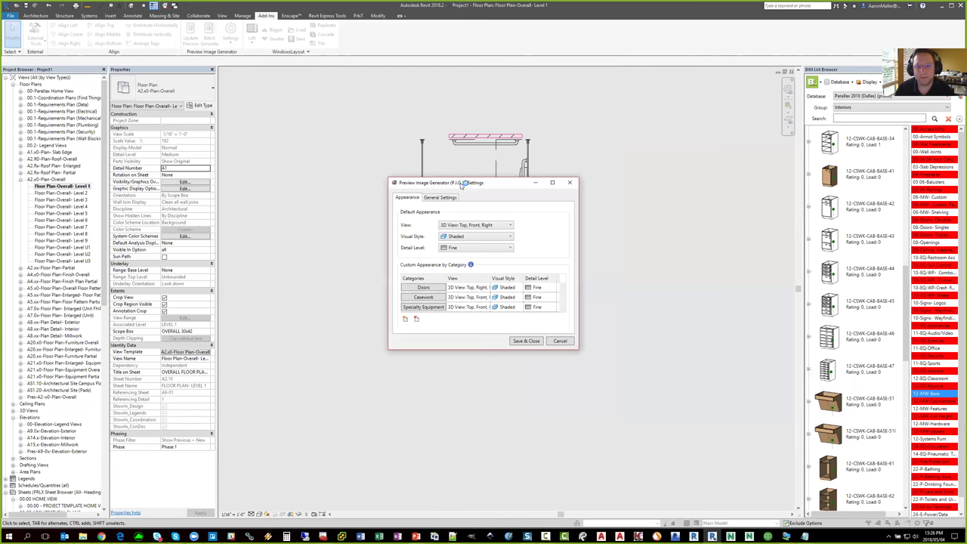
pyautogui.moveTo(463, 183); pyautogui.dragTo(451, 125)
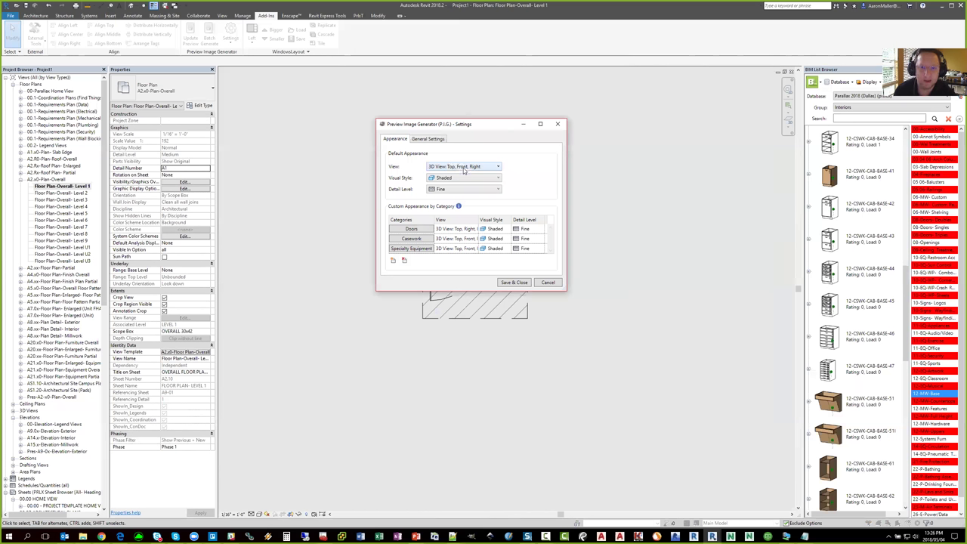
pyautogui.click(465, 168)
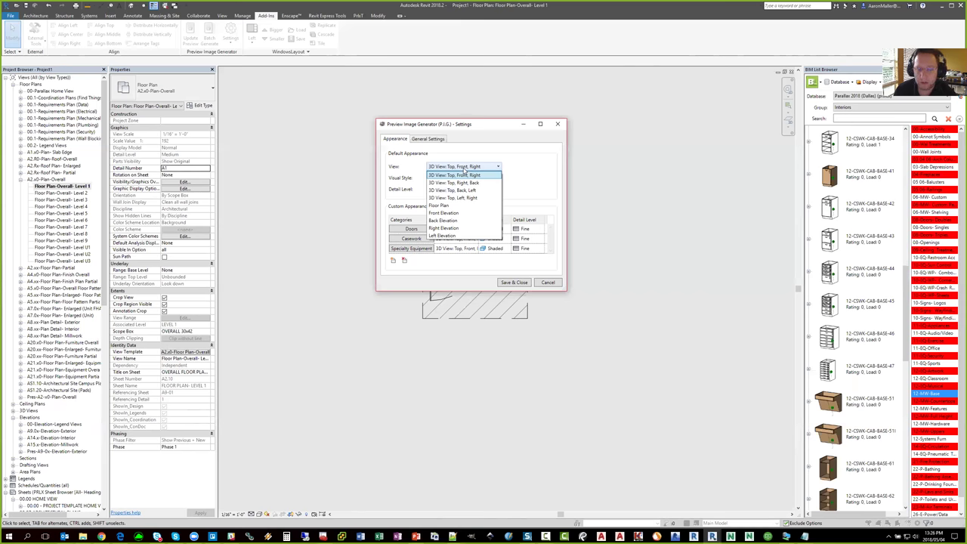
pyautogui.click(462, 175)
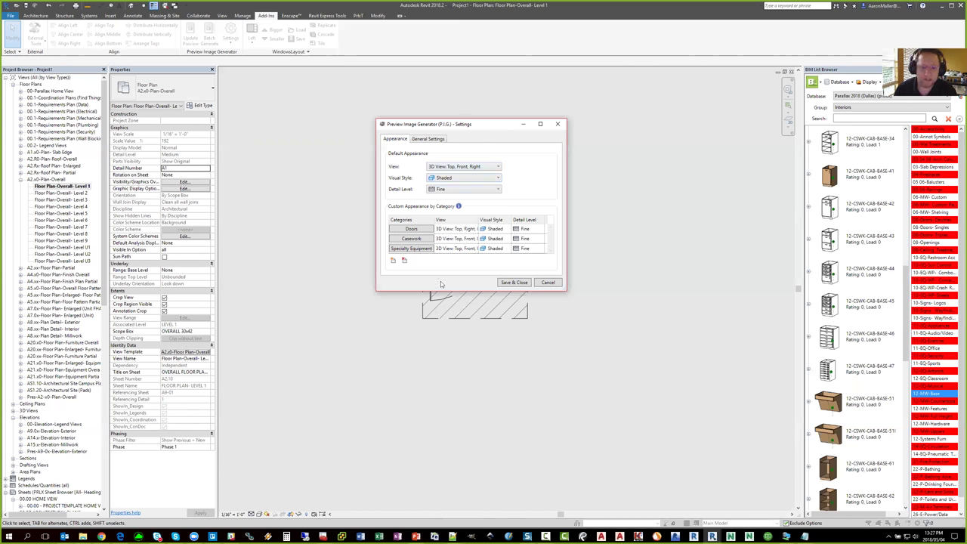
# Add a custom appearance entry for the Air Terminals category
pyautogui.moveTo(440, 291); pyautogui.dragTo(423, 413)
pyautogui.click(392, 384)
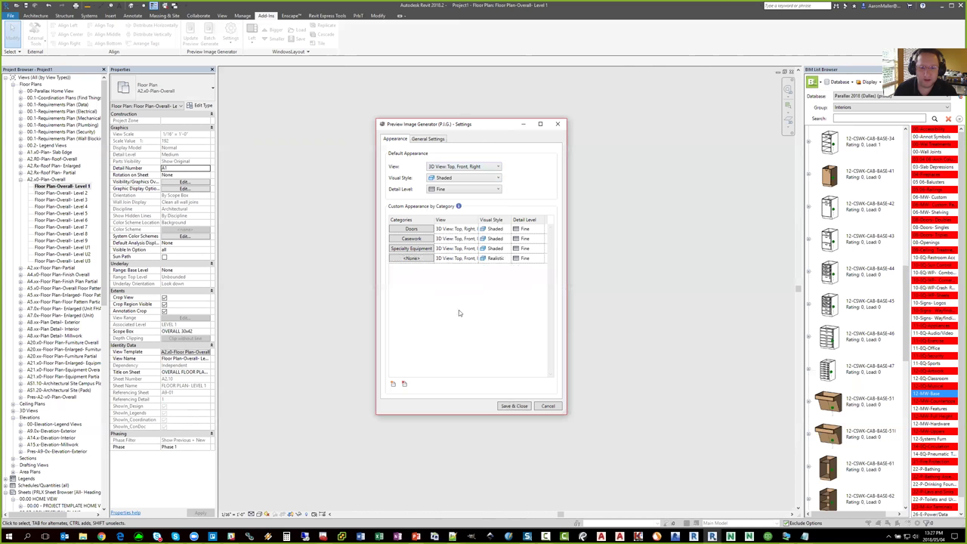
pyautogui.click(413, 222)
pyautogui.click(482, 254)
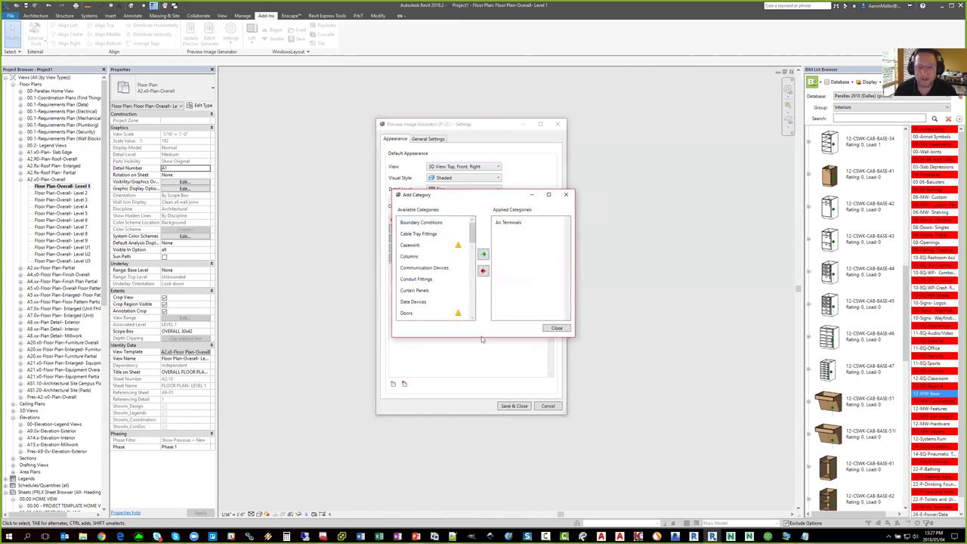
pyautogui.click(556, 328)
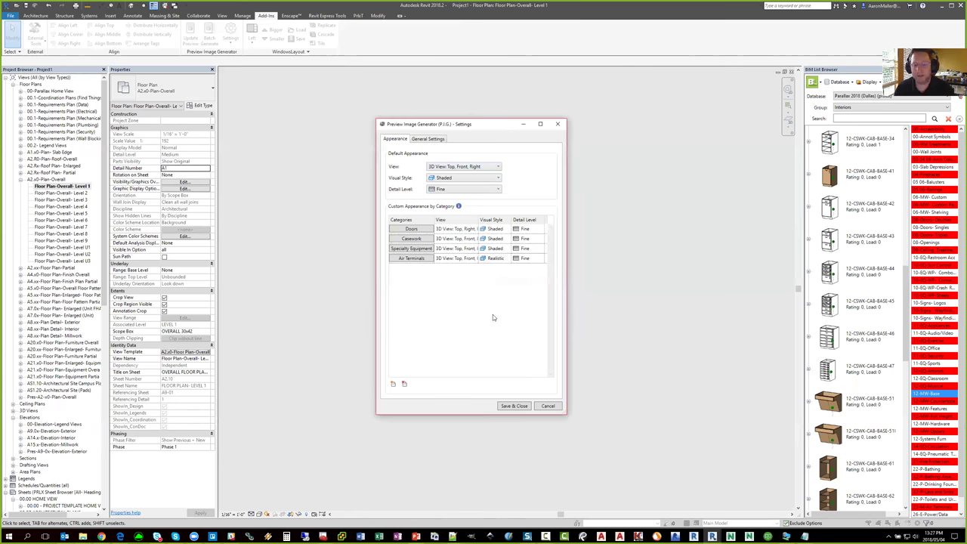
# Set the Air Terminals appearance to the Floor Plan view with Hidden Line visual style, and save the settings
pyautogui.click(477, 258)
pyautogui.click(477, 258)
pyautogui.click(477, 258)
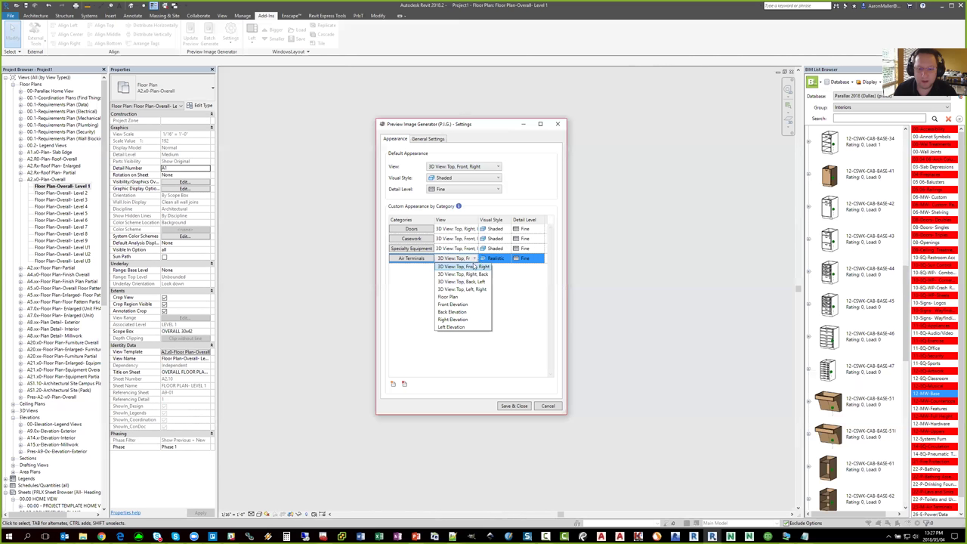
pyautogui.click(463, 297)
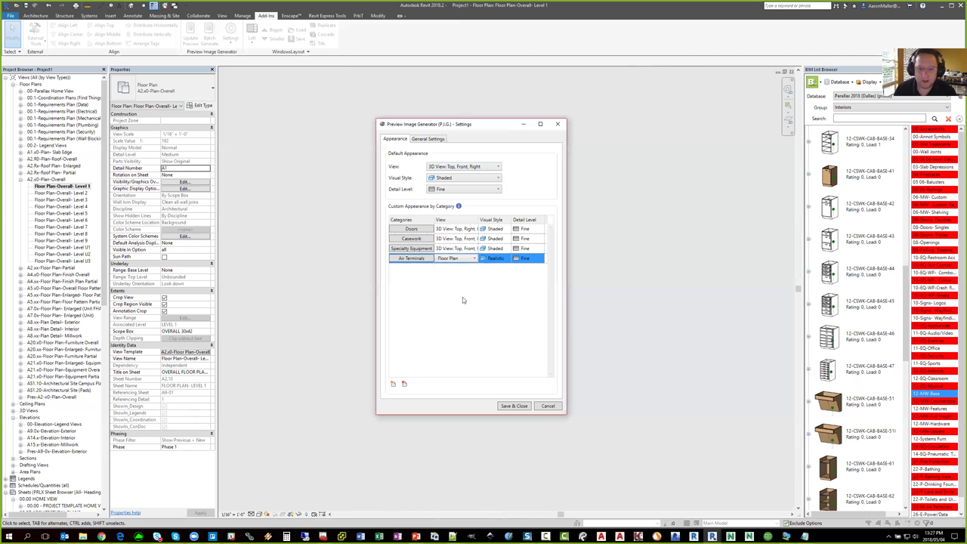
pyautogui.click(497, 259)
pyautogui.click(497, 258)
pyautogui.click(507, 259)
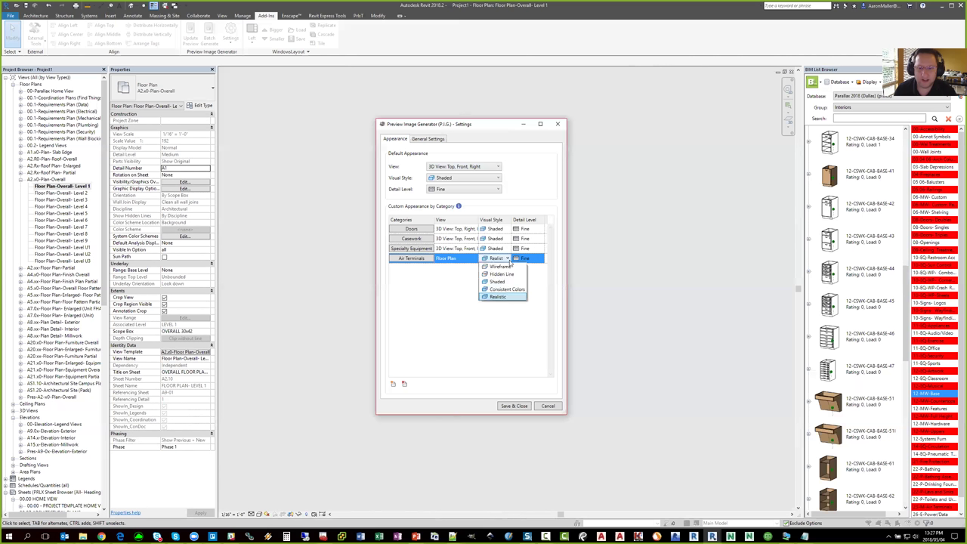
pyautogui.click(499, 273)
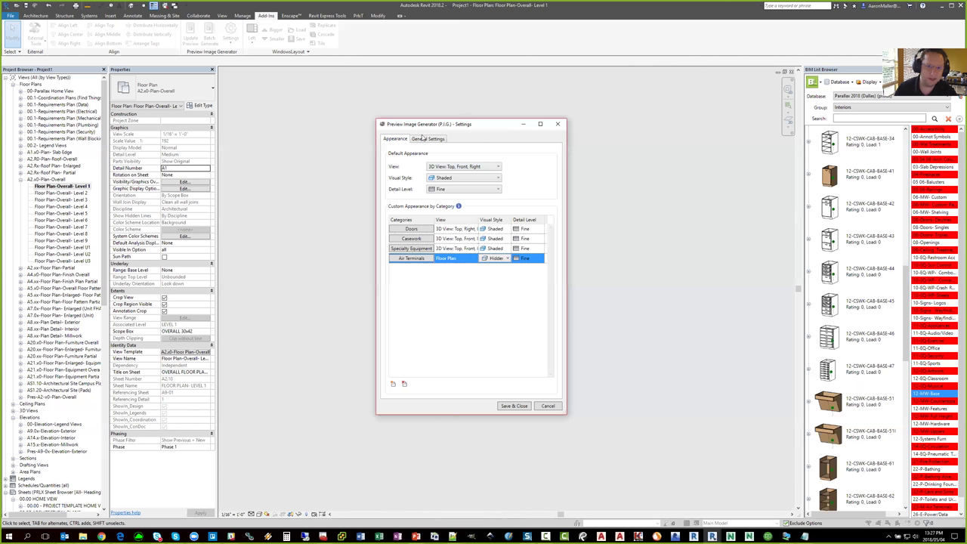
pyautogui.click(515, 406)
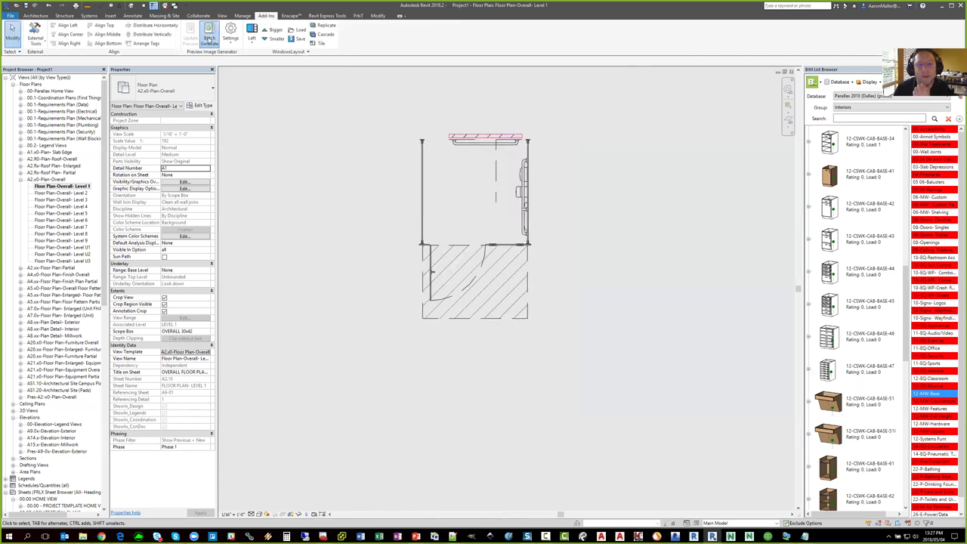
pyautogui.click(209, 38)
pyautogui.click(414, 225)
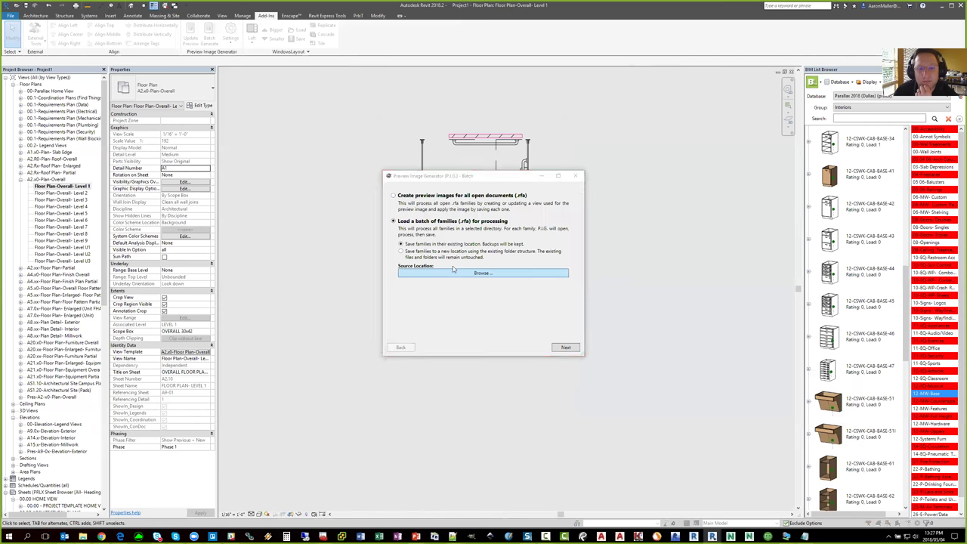
pyautogui.click(453, 272)
pyautogui.click(438, 315)
pyautogui.click(532, 347)
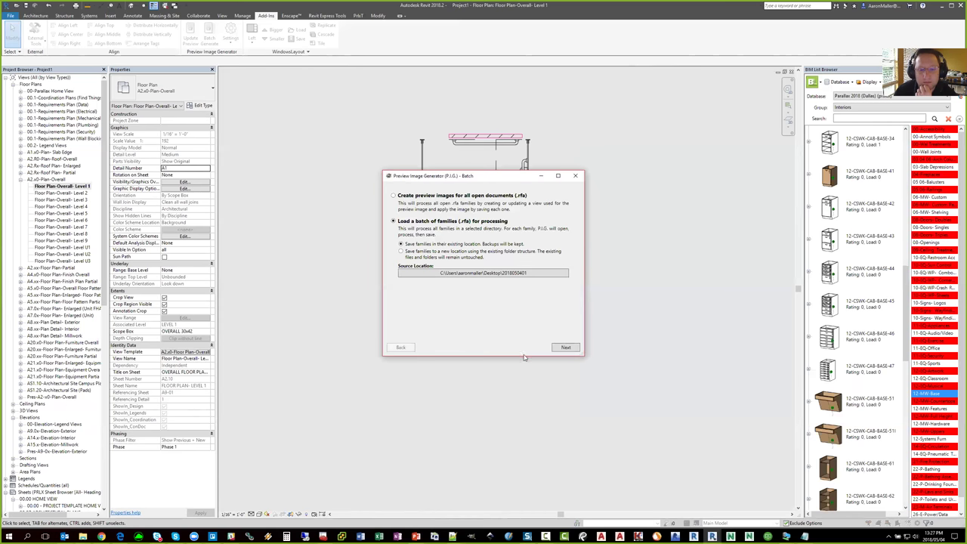
pyautogui.click(566, 348)
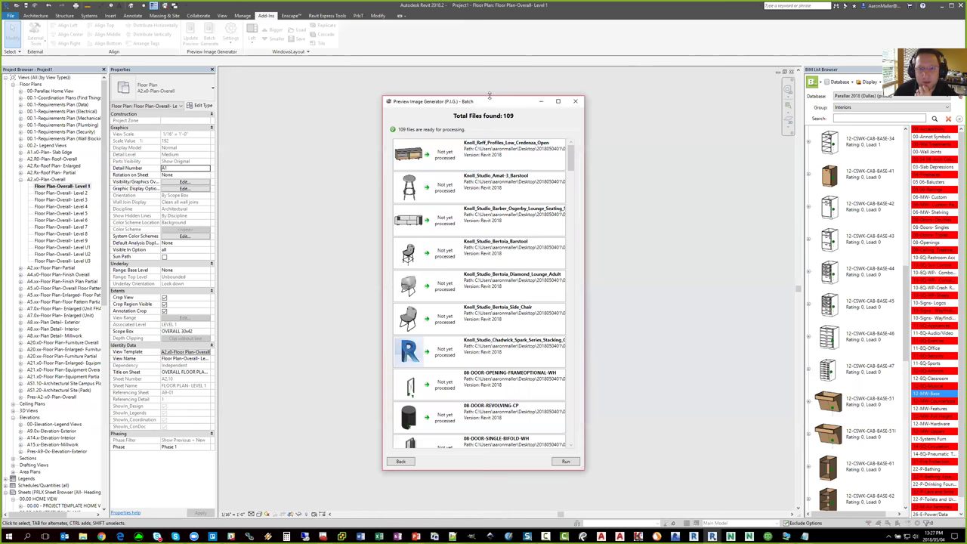
# Run the preview image generation on all the listed families
pyautogui.moveTo(489, 96); pyautogui.dragTo(490, 37)
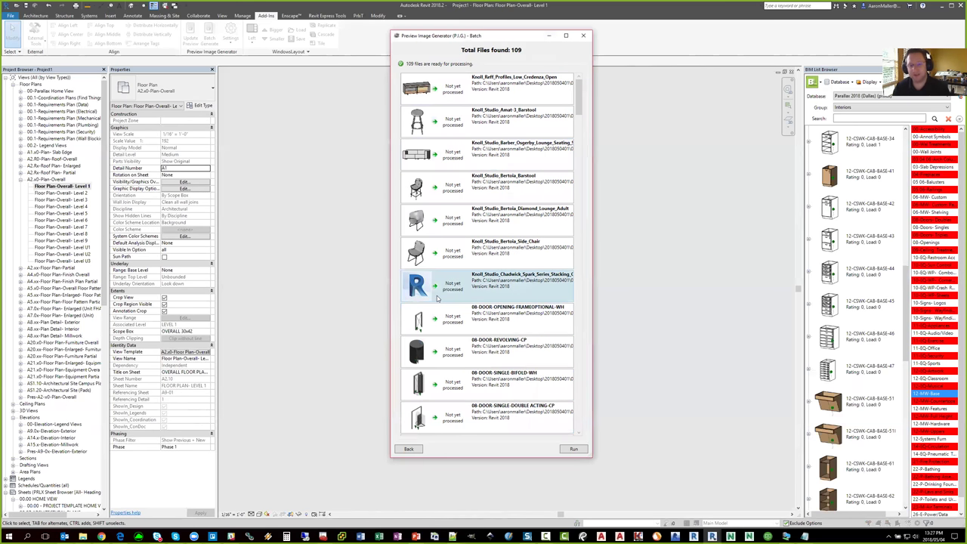
pyautogui.click(425, 294)
pyautogui.click(425, 294)
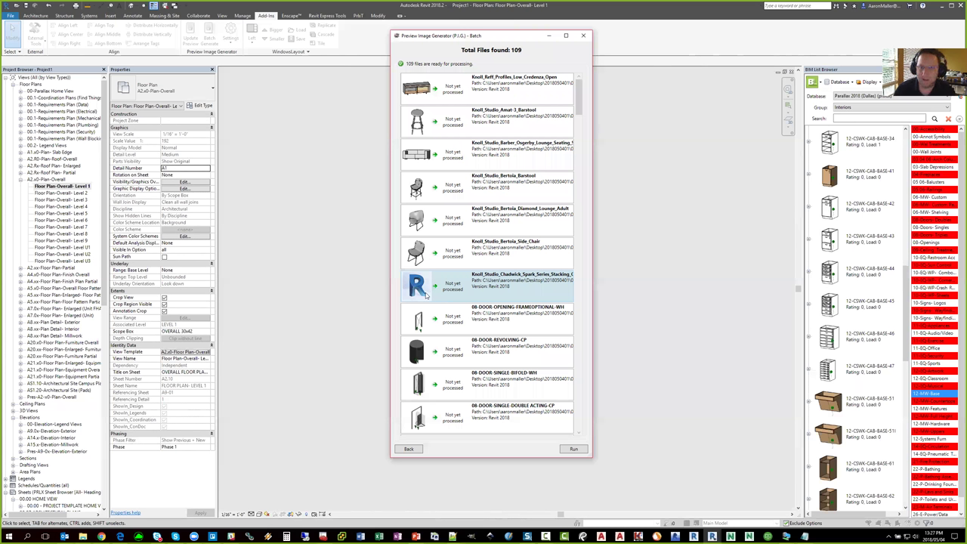
pyautogui.click(574, 449)
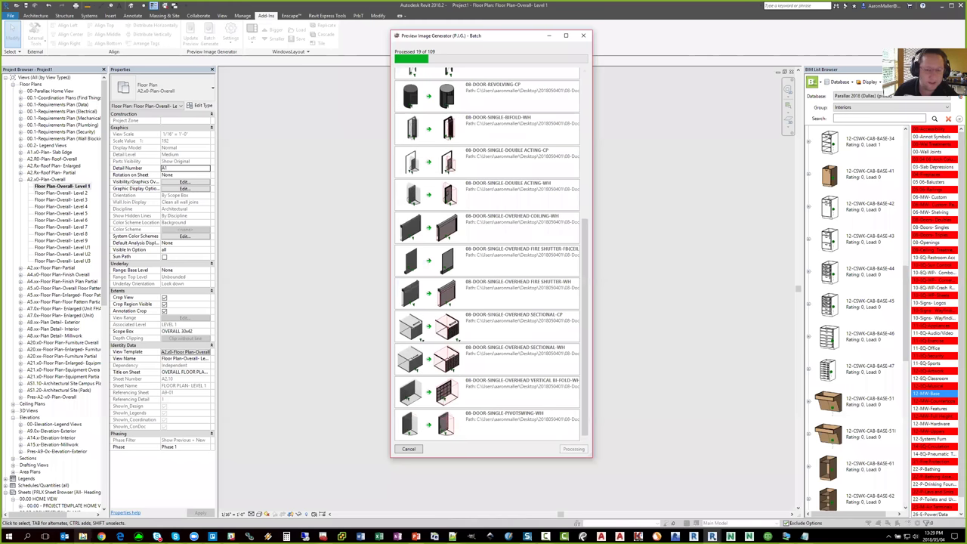
# Switch to File Explorer, view the contents of the Prlx Revit network location, and close the window
pyautogui.moveTo(82, 537)
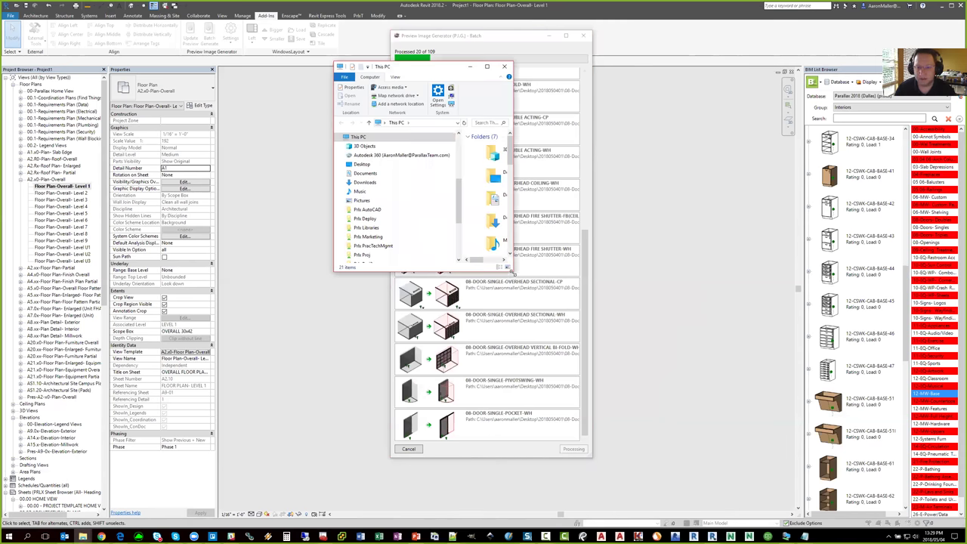
pyautogui.moveTo(512, 273); pyautogui.dragTo(811, 447)
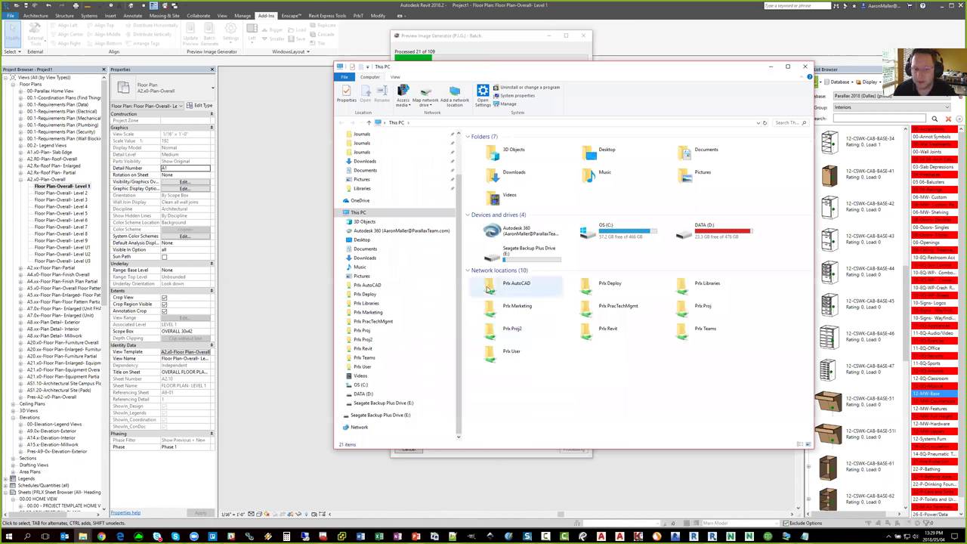
pyautogui.click(363, 349)
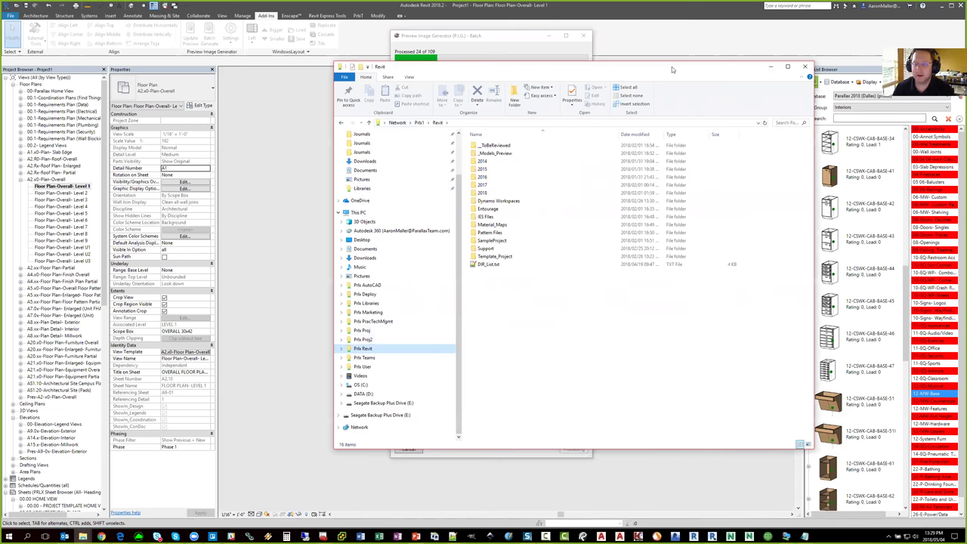
pyautogui.moveTo(671, 66); pyautogui.dragTo(608, 72)
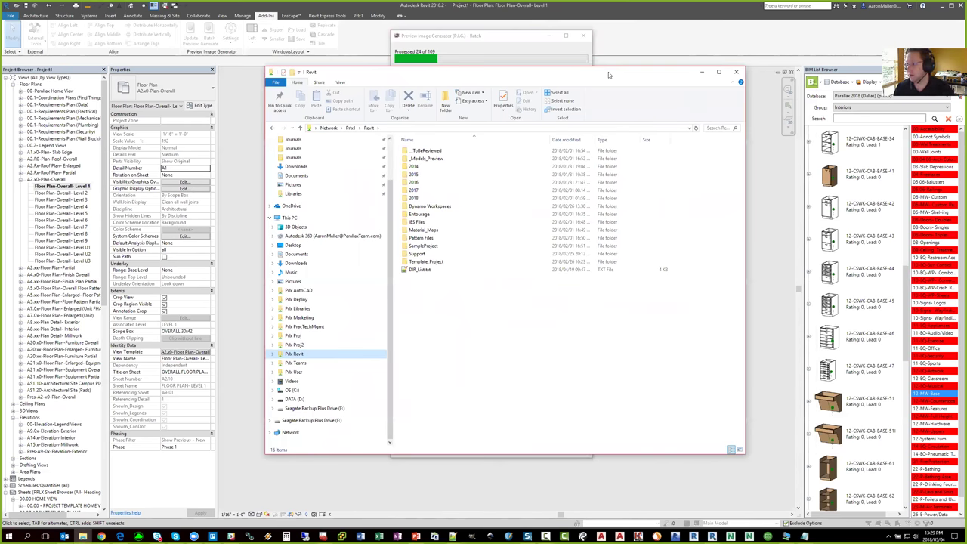
pyautogui.click(735, 72)
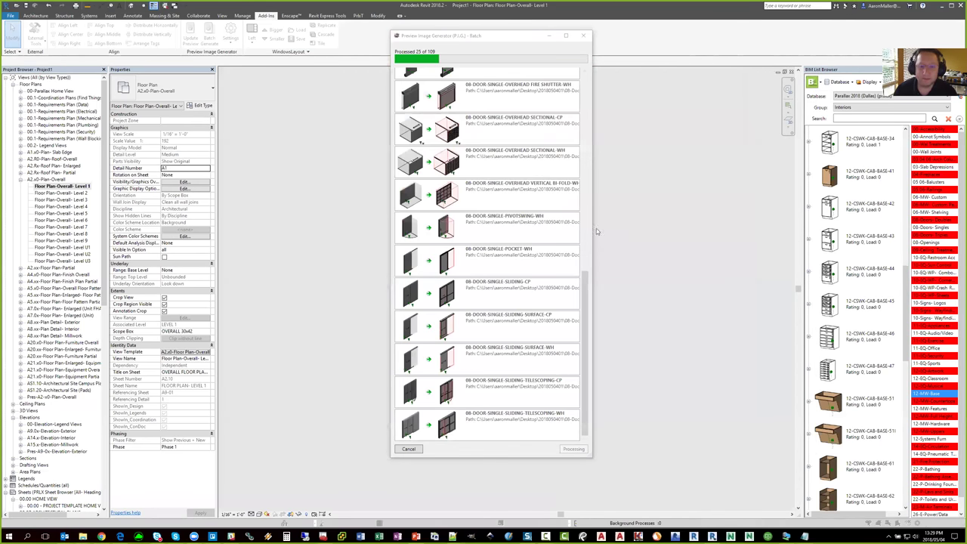
pyautogui.click(476, 296)
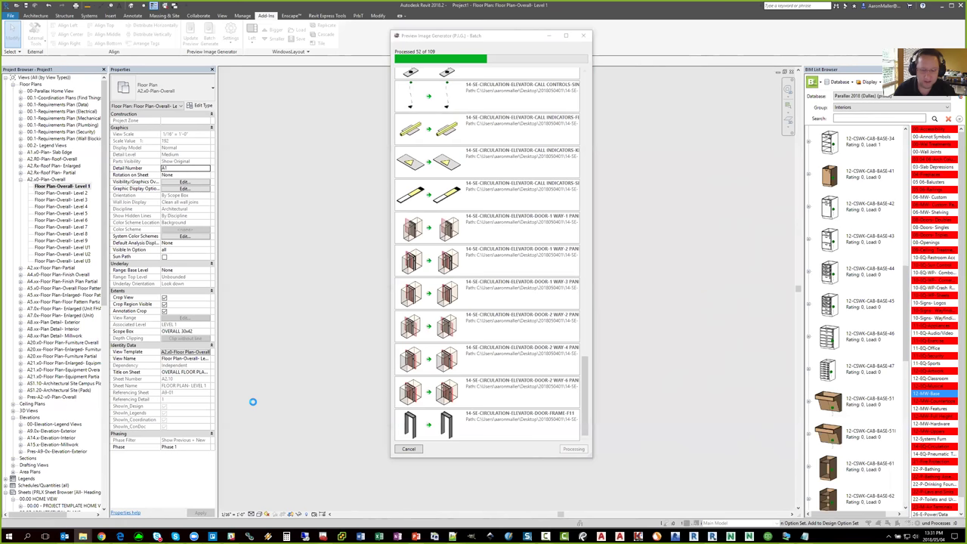
# Switch to PowerPoint, start the slide show from the Preview Image Generator slide, and advance to the Revit Batch Journal Files slide
pyautogui.hotkey('alt', 'Tab')
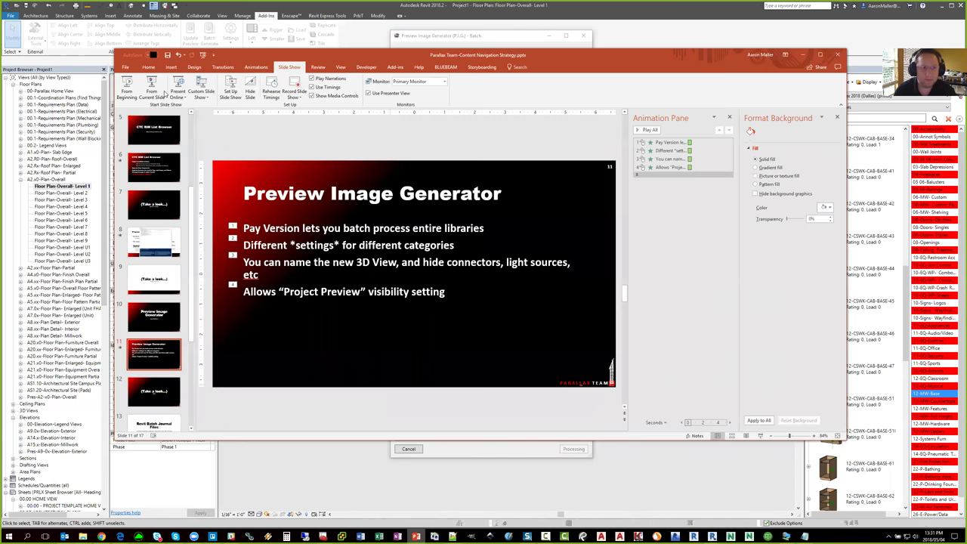
pyautogui.hotkey('shift', 'F5')
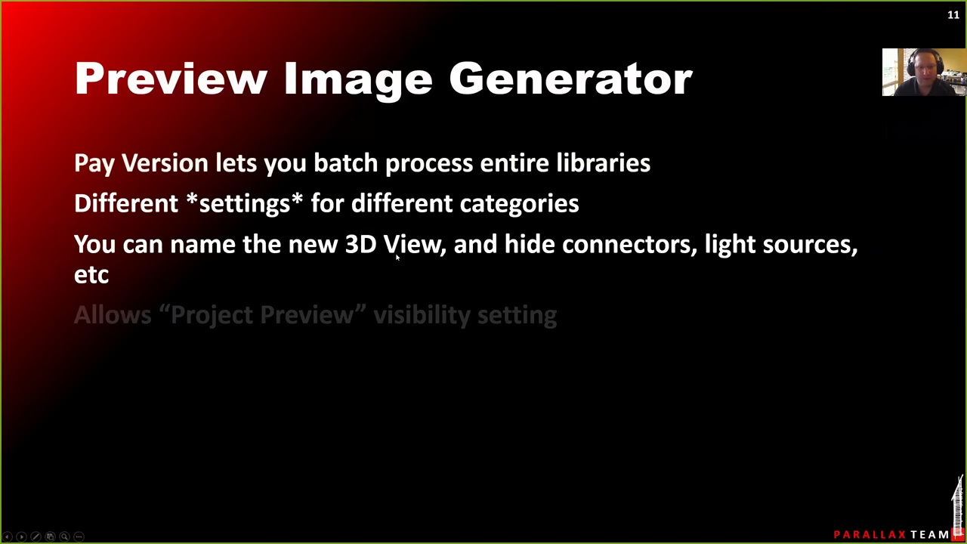
pyautogui.press('Right')
pyautogui.press('Right')
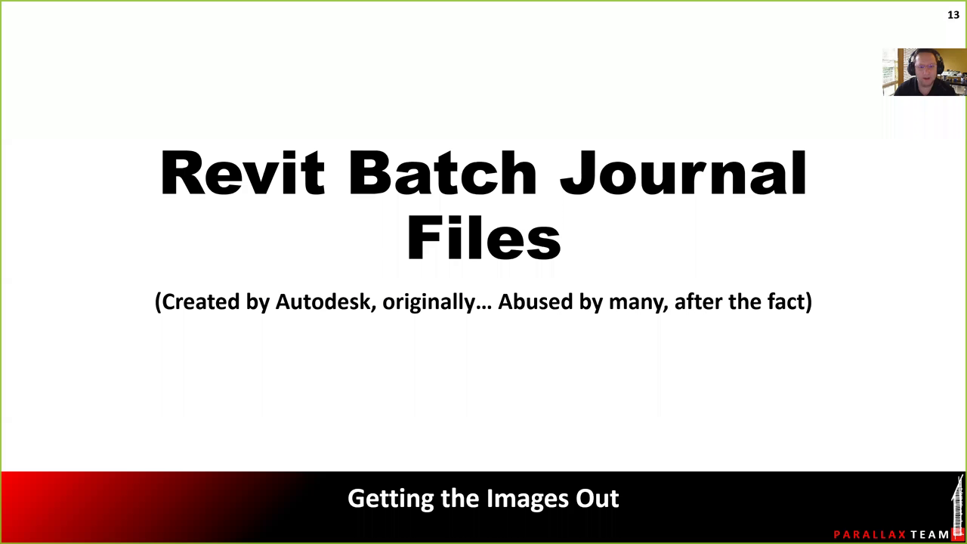
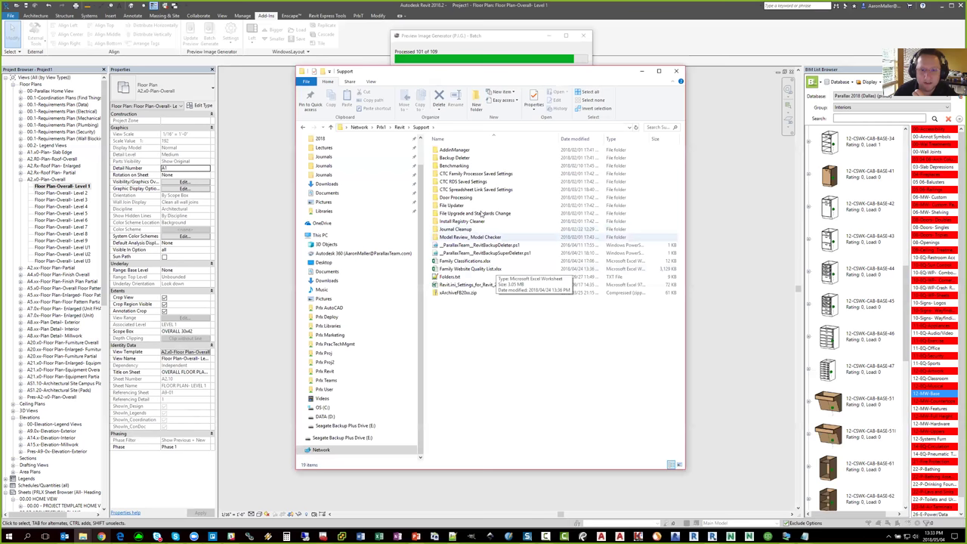
# Open Upgrade_RFA.txt in Notepad from the Originals subfolder of File Upgrade and Standards Change, and enlarge its window
pyautogui.doubleClick(471, 215)
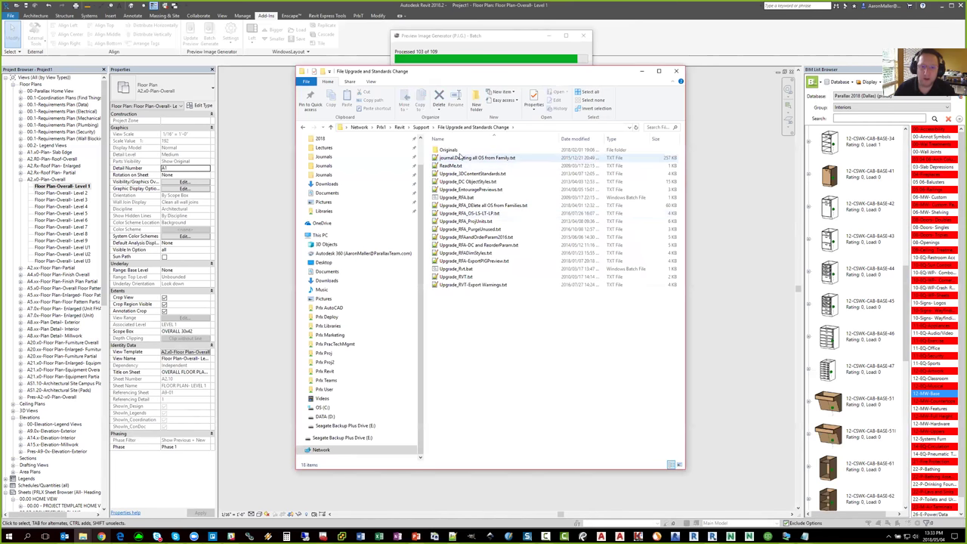
pyautogui.doubleClick(457, 151)
pyautogui.moveTo(434, 151); pyautogui.dragTo(464, 209)
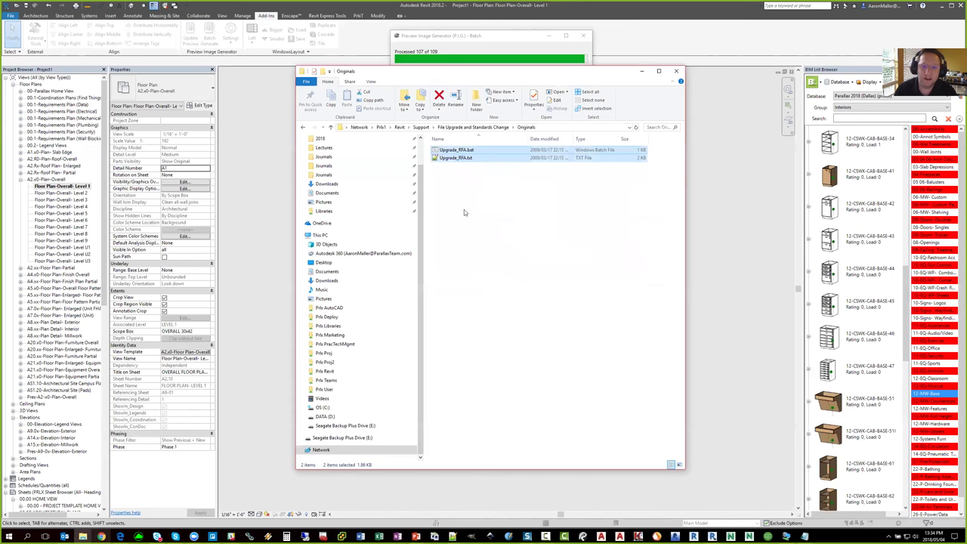
pyautogui.click(462, 202)
pyautogui.rightClick(467, 158)
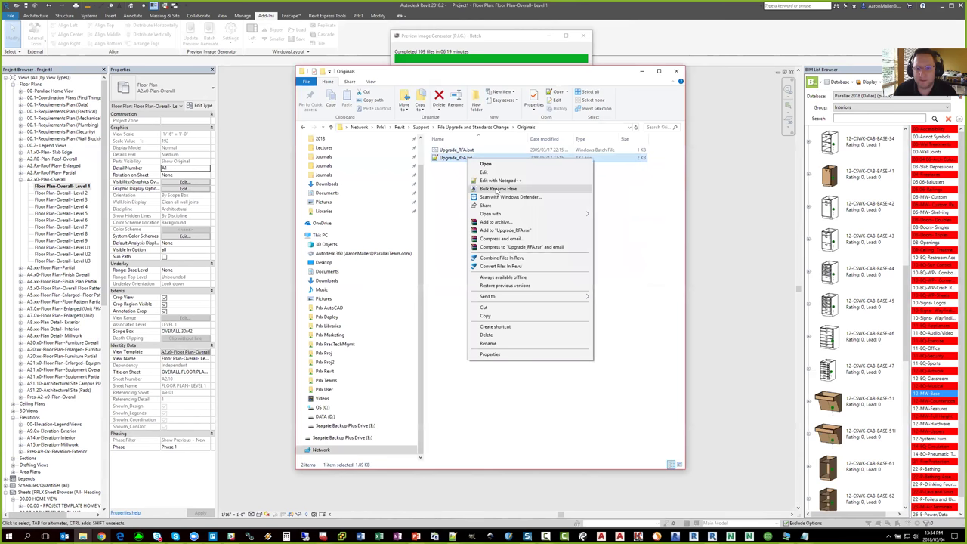
pyautogui.moveTo(529, 214)
pyautogui.click(610, 223)
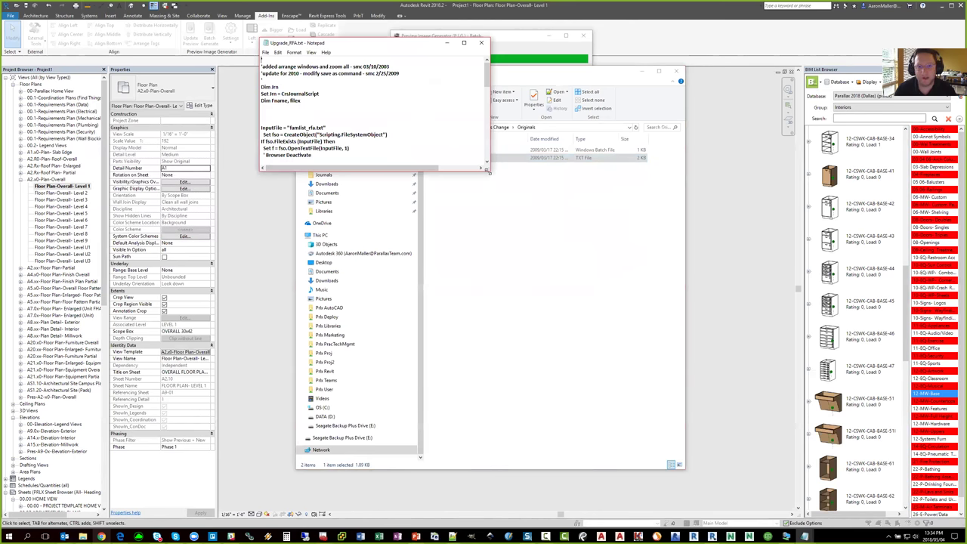
pyautogui.moveTo(488, 171); pyautogui.dragTo(903, 488)
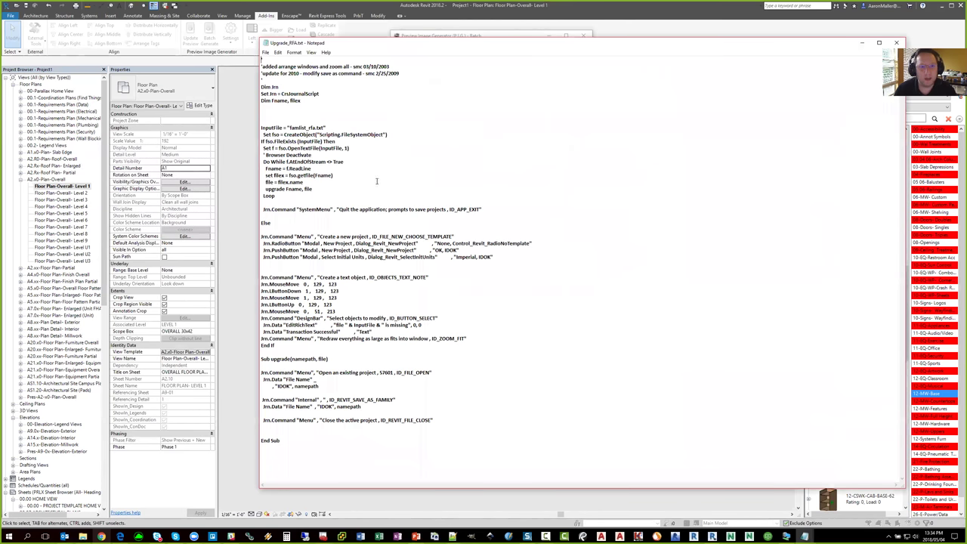
# Highlight the InputFile line and the file open, save-as-family and close commands in the script, and close the file
pyautogui.moveTo(326, 128); pyautogui.dragTo(261, 129)
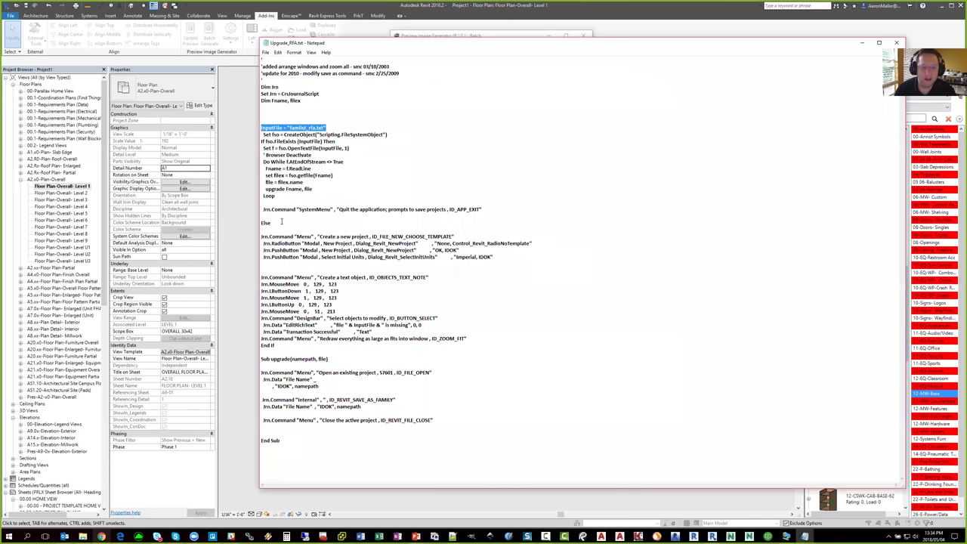
pyautogui.moveTo(261, 373); pyautogui.dragTo(432, 373)
pyautogui.moveTo(258, 399); pyautogui.dragTo(405, 399)
pyautogui.moveTo(268, 407); pyautogui.dragTo(381, 408)
pyautogui.moveTo(270, 420); pyautogui.dragTo(459, 421)
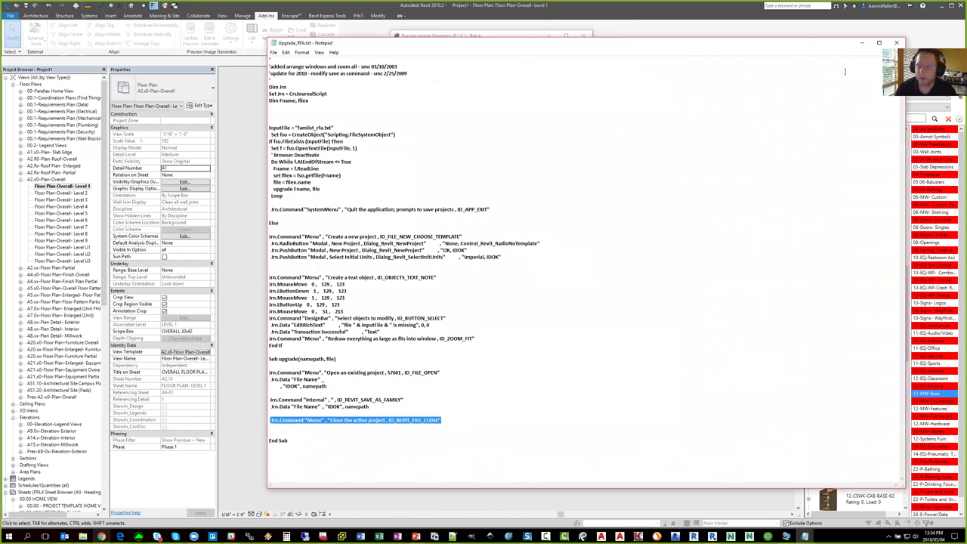
pyautogui.click(896, 42)
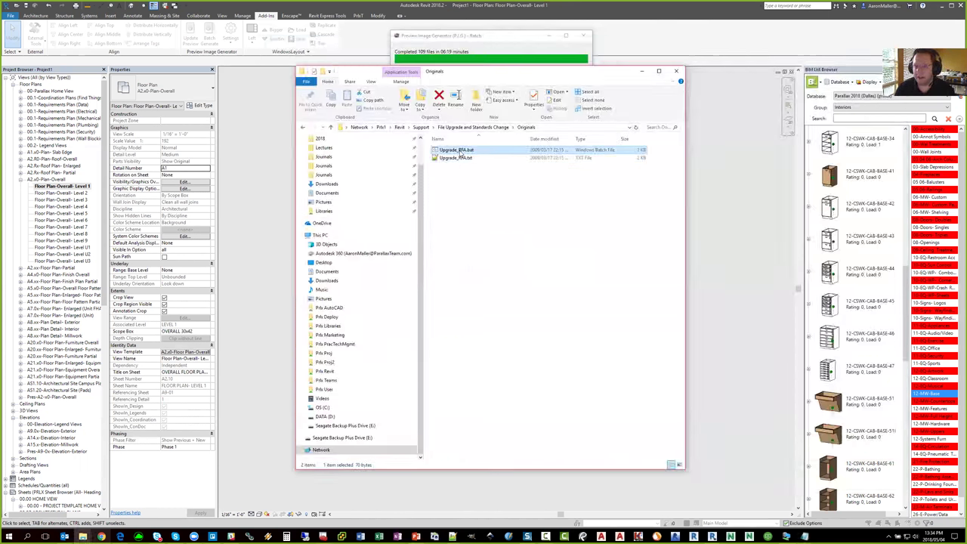
# Reopen Upgrade_RFA.txt in Notepad and show its upgrade subroutine
pyautogui.click(462, 159)
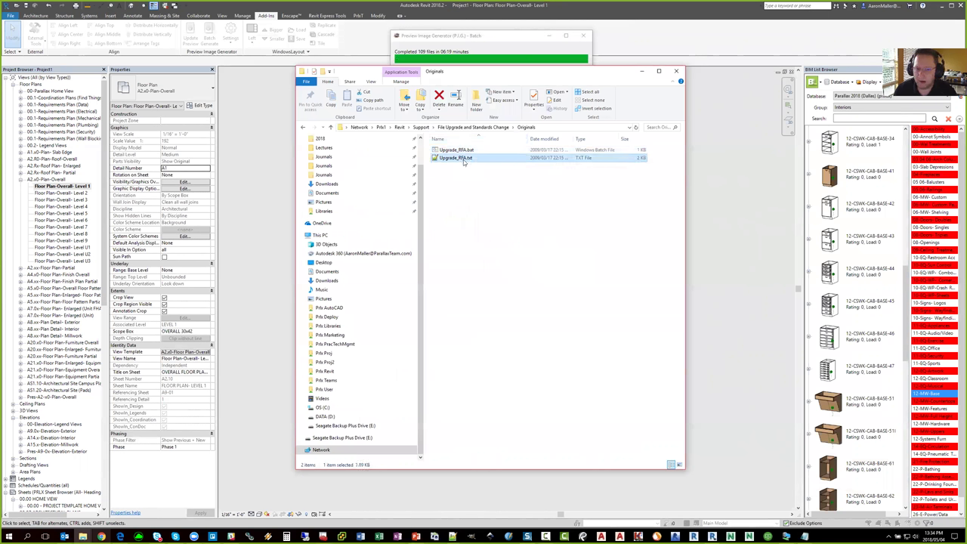
pyautogui.doubleClick(463, 159)
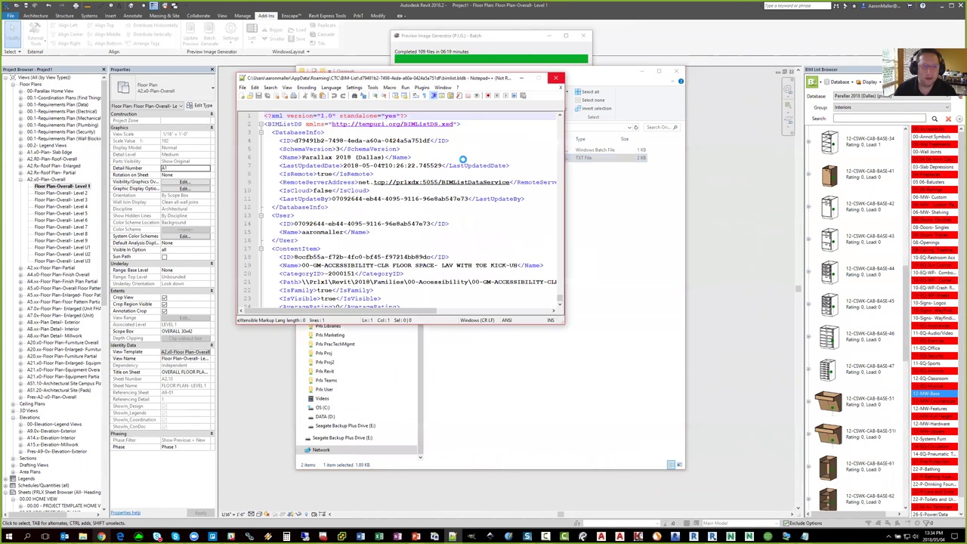
pyautogui.hotkey('alt', 'F4')
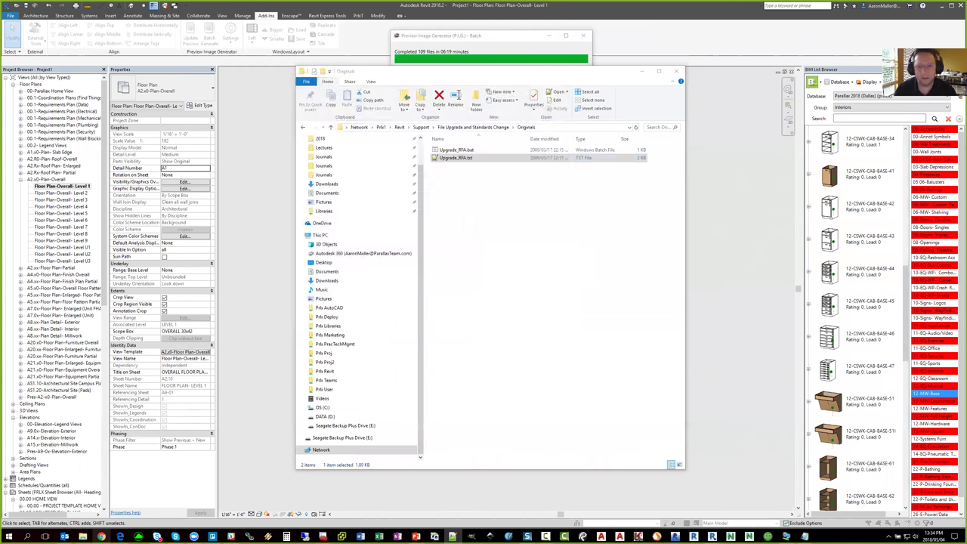
pyautogui.rightClick(474, 161)
pyautogui.moveTo(507, 214)
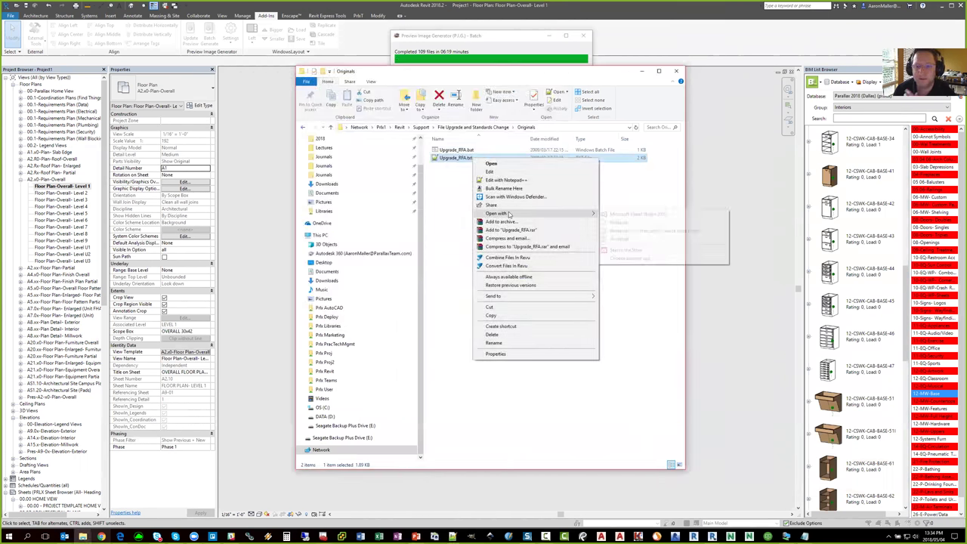
pyautogui.click(618, 222)
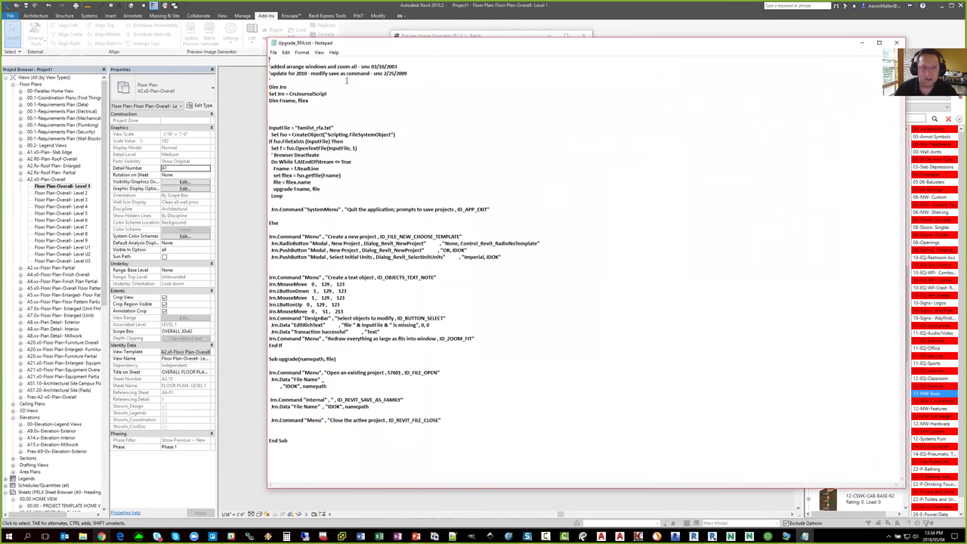
pyautogui.moveTo(345, 42); pyautogui.dragTo(324, 39)
pyautogui.scroll(-1, 327, 271)
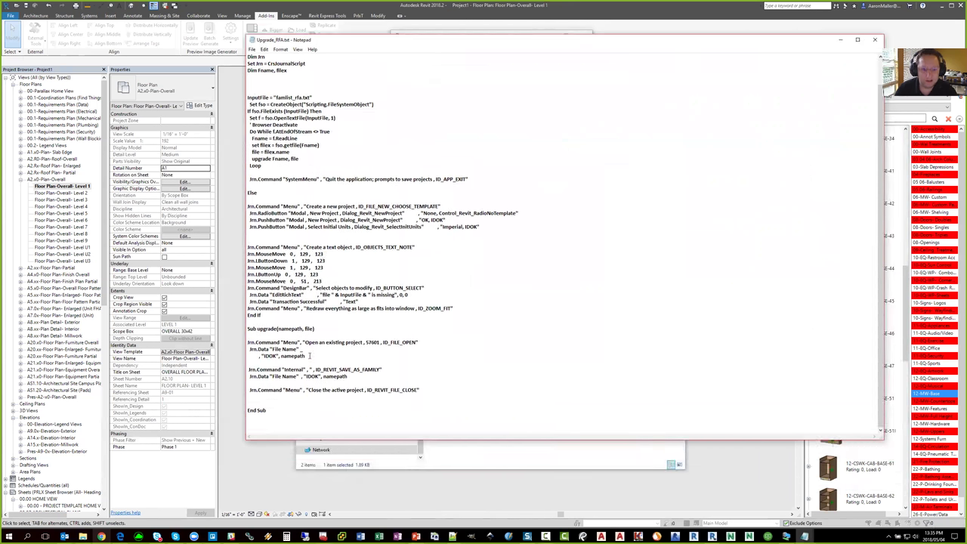
# Highlight the block that opens the existing file and the block that saves it as a family
pyautogui.keyDown('shift'); pyautogui.click(248, 341); pyautogui.keyUp('shift')
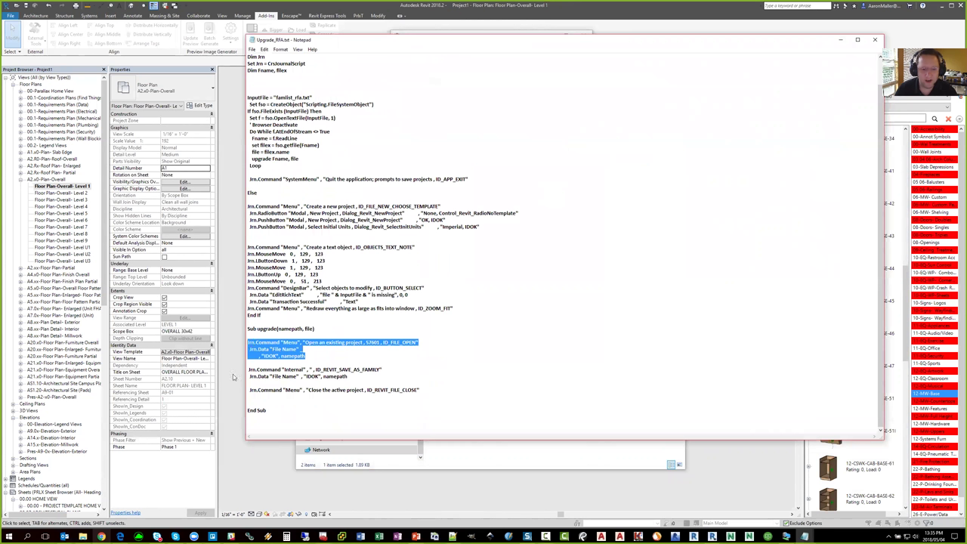
pyautogui.press('Down')
pyautogui.press('Down')
pyautogui.press('Down')
pyautogui.press('Down')
pyautogui.press('Down')
pyautogui.press('End')
pyautogui.keyDown('shift'); pyautogui.click(248, 368); pyautogui.keyUp('shift')
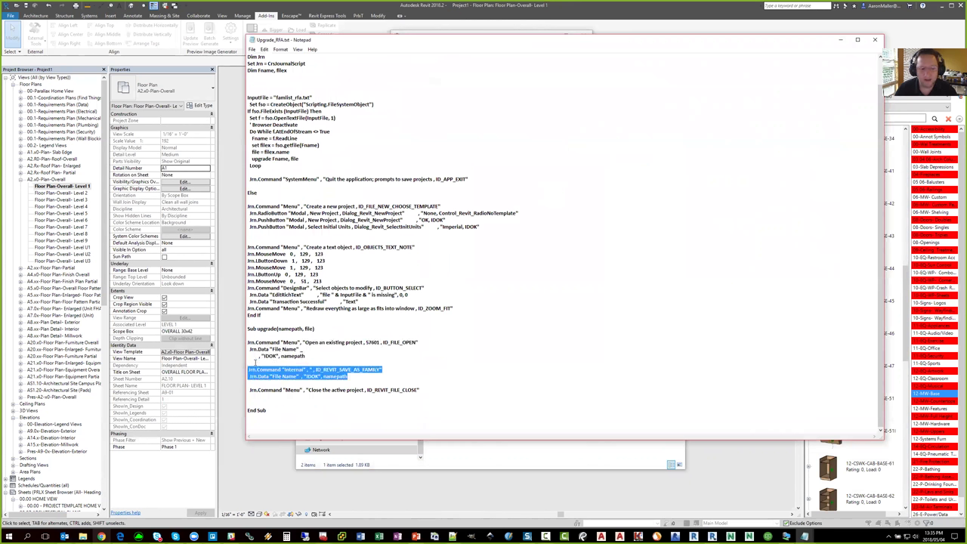
# Insert several blank lines between the file open and save-as-family blocks, and close the script without saving
pyautogui.click(247, 363)
pyautogui.press('Return')
pyautogui.press('Return')
pyautogui.press('Return')
pyautogui.press('Return')
pyautogui.press('Return')
pyautogui.press('Return')
pyautogui.press('Return')
pyautogui.press('Return')
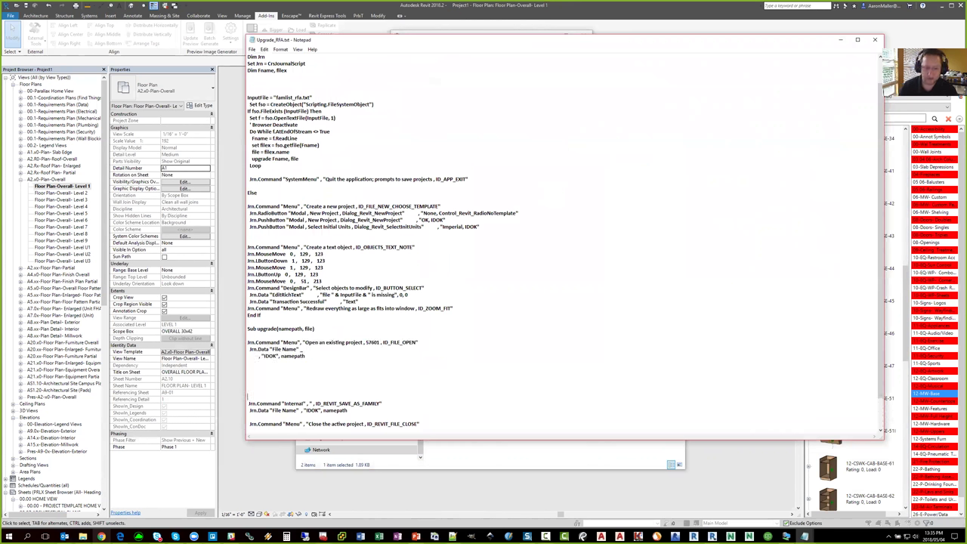
pyautogui.press('Up')
pyautogui.press('Up')
pyautogui.press('Up')
pyautogui.press('Up')
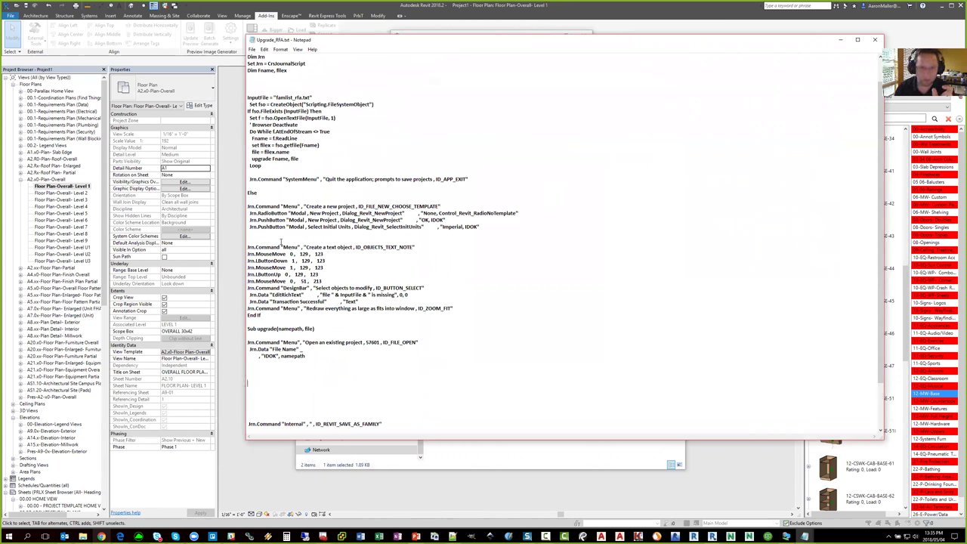
pyautogui.click(311, 406)
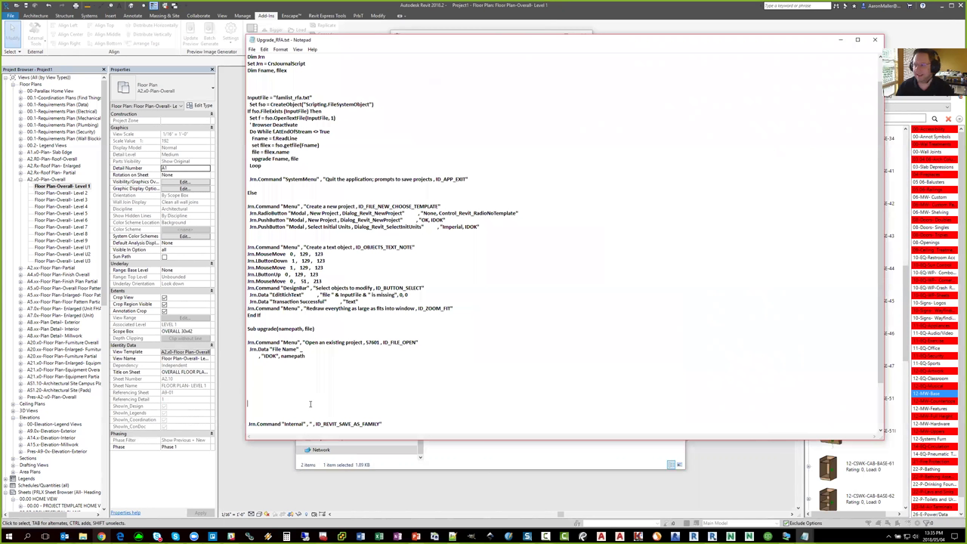
pyautogui.click(875, 40)
pyautogui.click(507, 277)
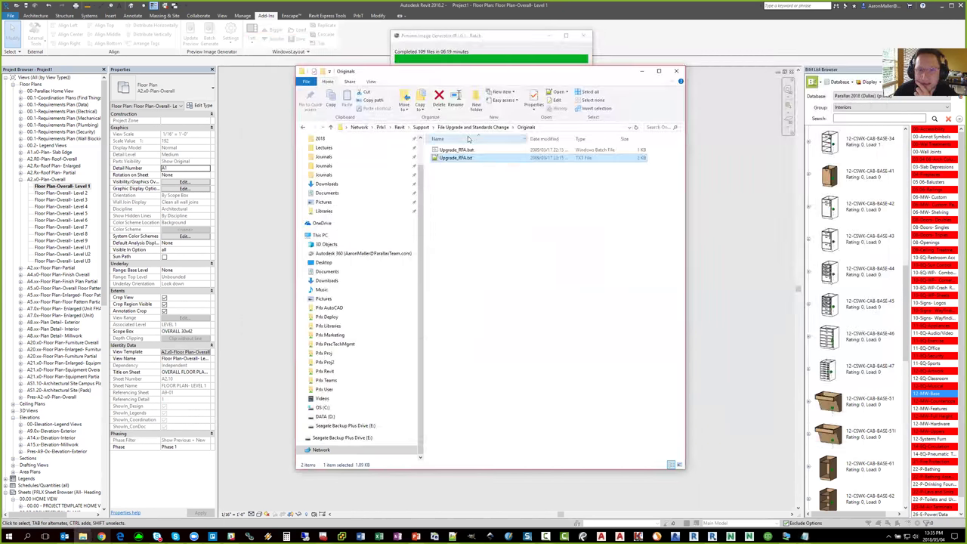
# Return to the File Upgrade and Standards Change folder and open Upgrade_RFA_OS-LS-LT-LP.txt in Notepad
pyautogui.click(472, 127)
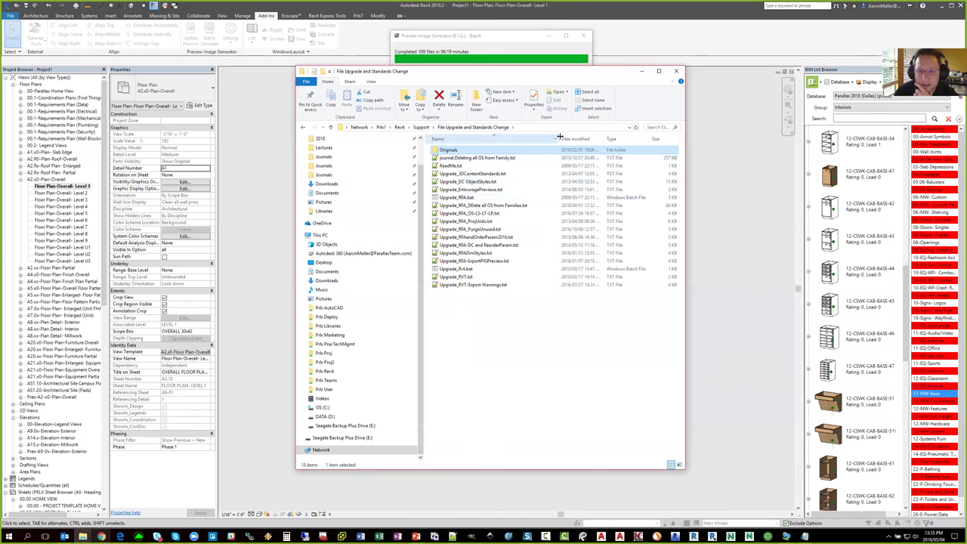
pyautogui.moveTo(559, 137); pyautogui.dragTo(570, 137)
pyautogui.click(474, 214)
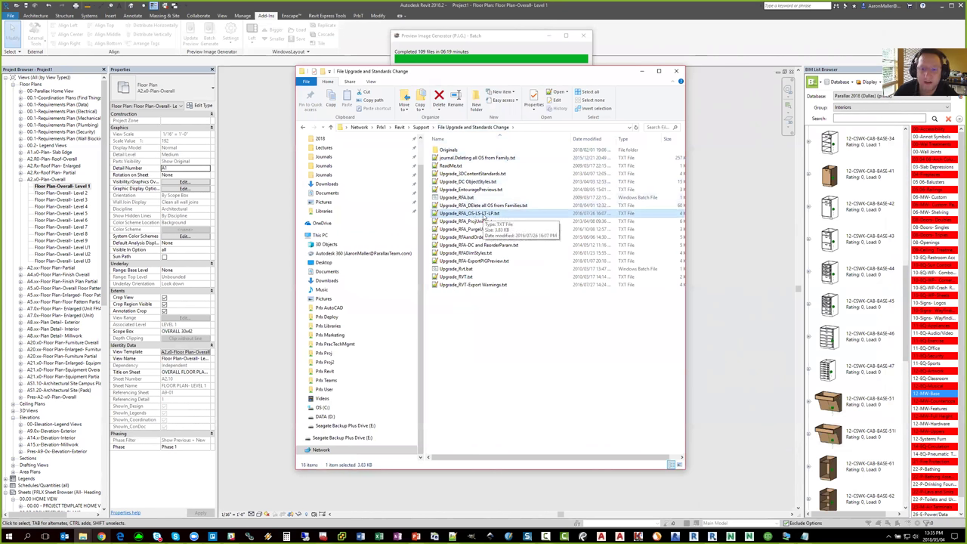
pyautogui.rightClick(491, 214)
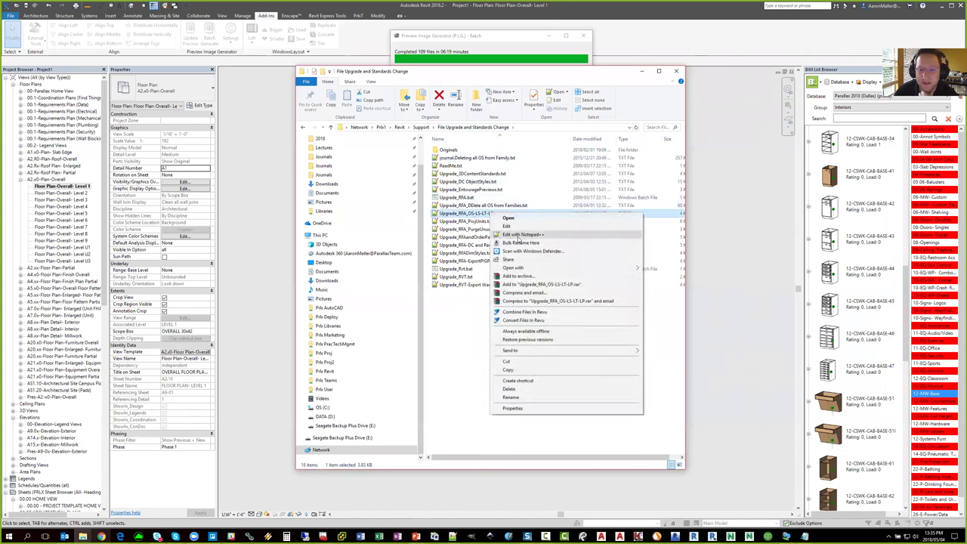
pyautogui.click(665, 293)
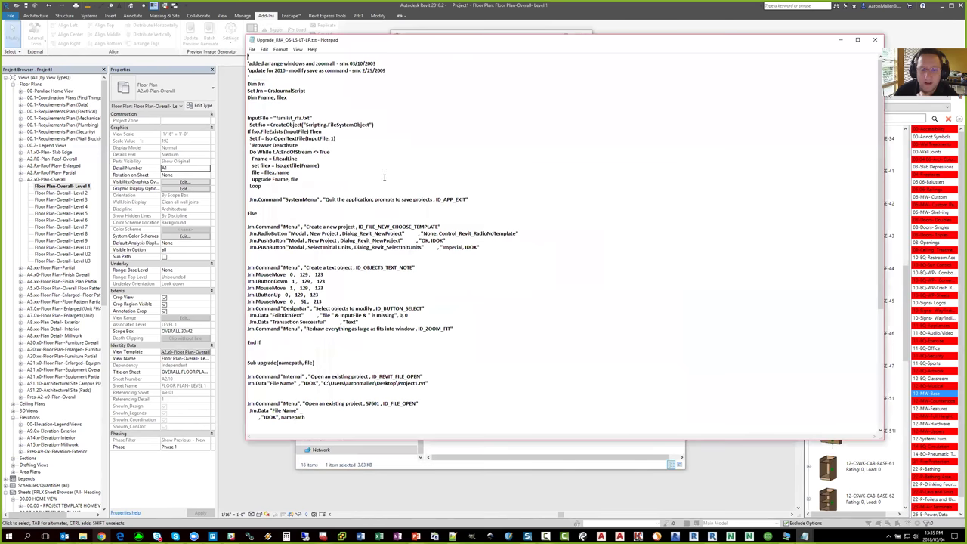
# Highlight the project file path, the family open commands and the Transfer Project Standards block, and close the script
pyautogui.scroll(-7, 351, 213)
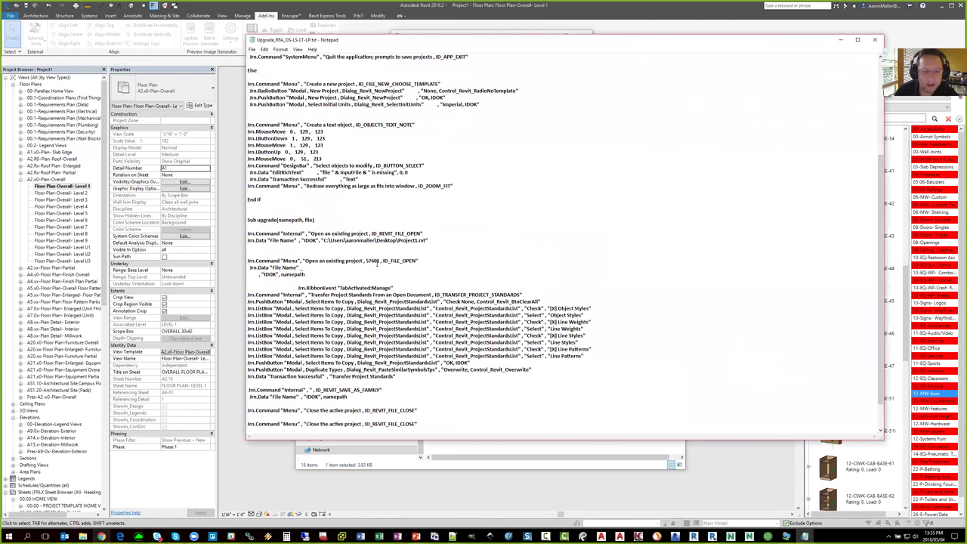
pyautogui.moveTo(428, 240); pyautogui.dragTo(302, 243)
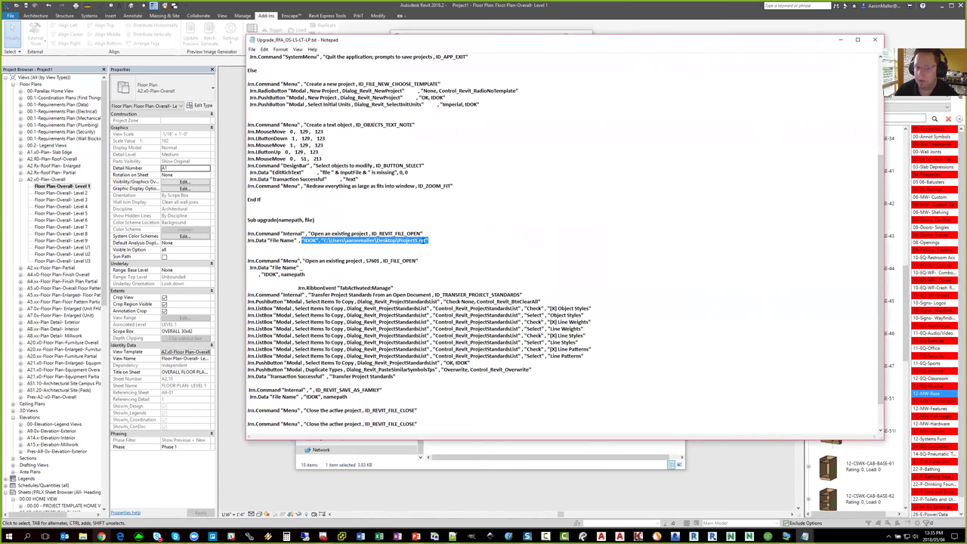
pyautogui.scroll(-2, 365, 227)
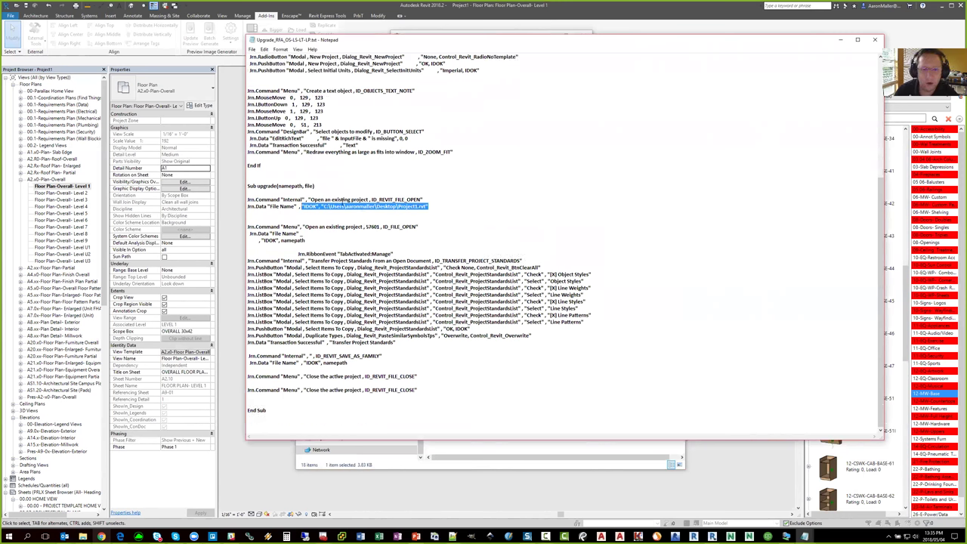
pyautogui.moveTo(247, 227); pyautogui.dragTo(300, 241)
pyautogui.moveTo(247, 255); pyautogui.dragTo(526, 341)
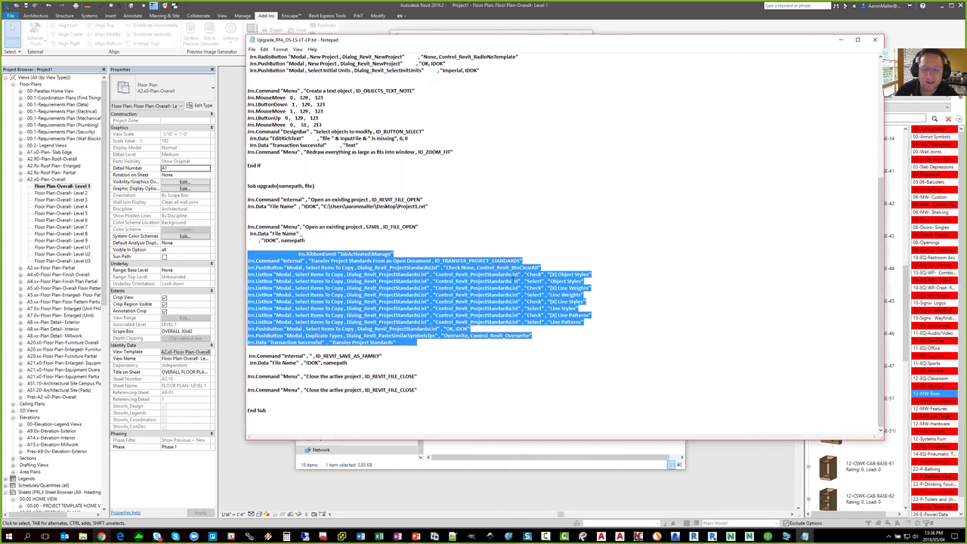
pyautogui.click(466, 241)
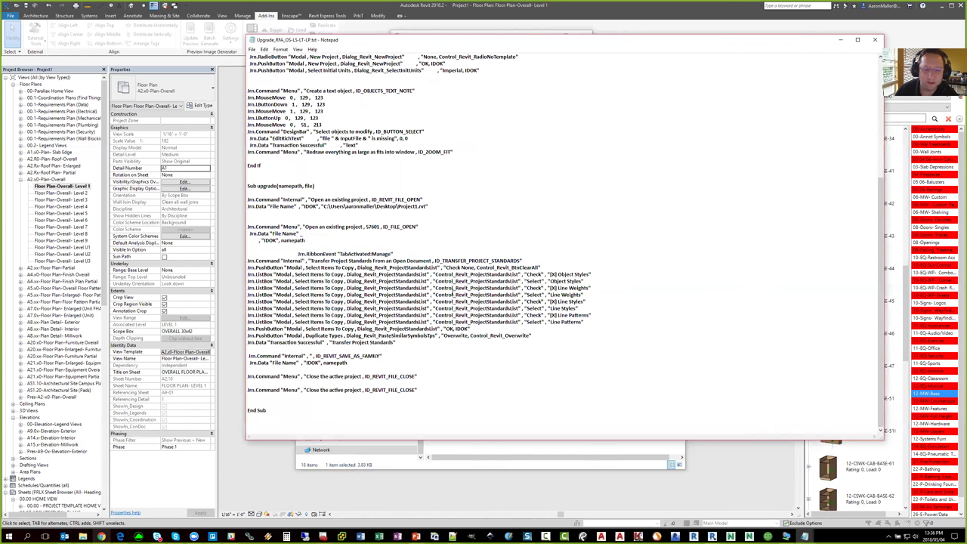
pyautogui.click(874, 39)
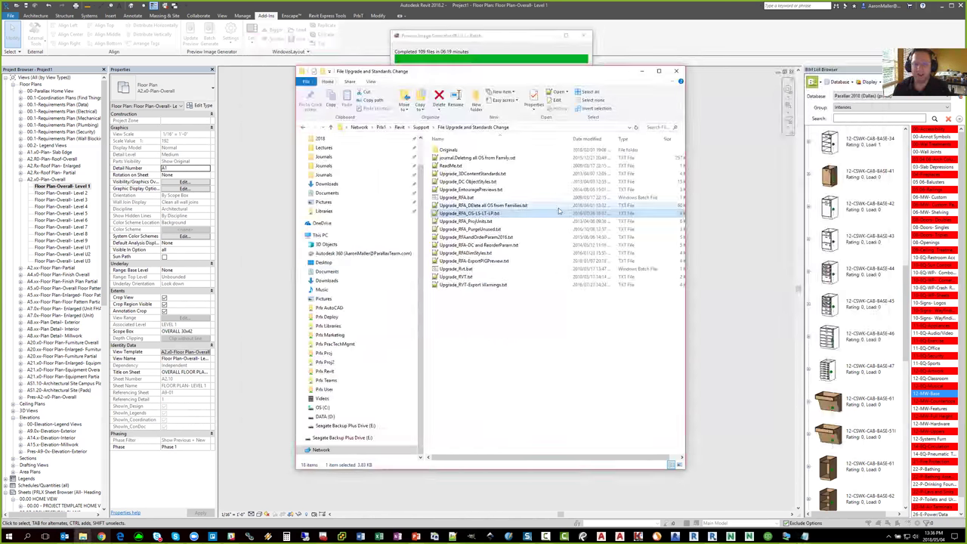
pyautogui.click(490, 237)
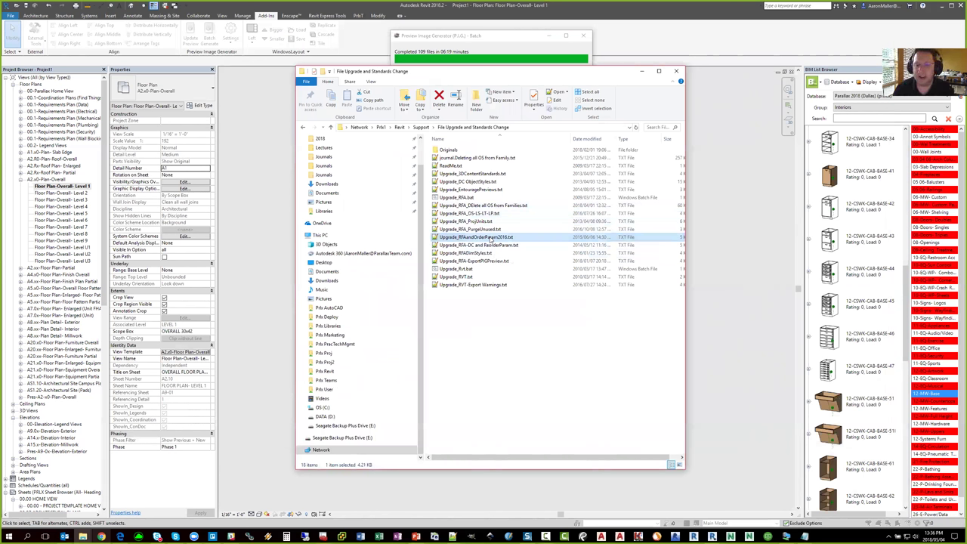
pyautogui.rightClick(491, 240)
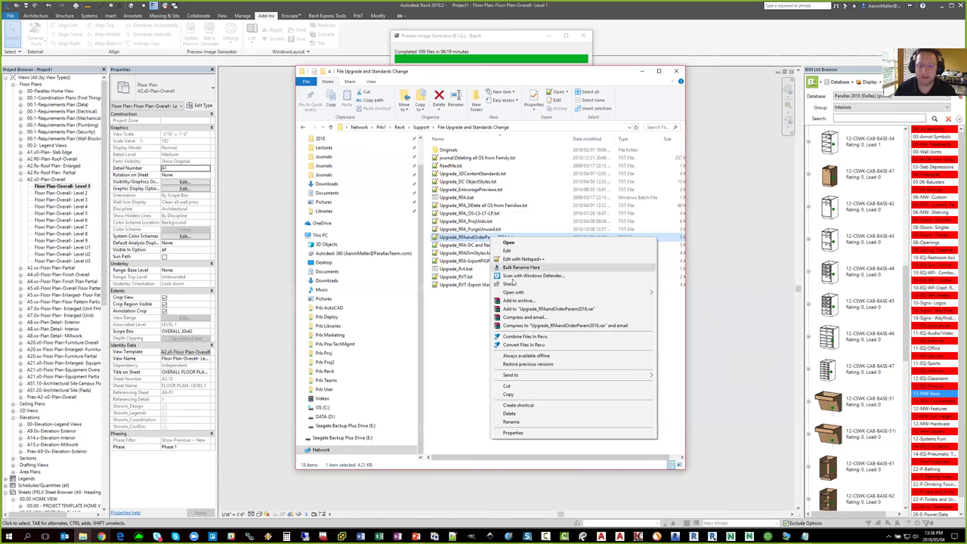
pyautogui.moveTo(517, 292)
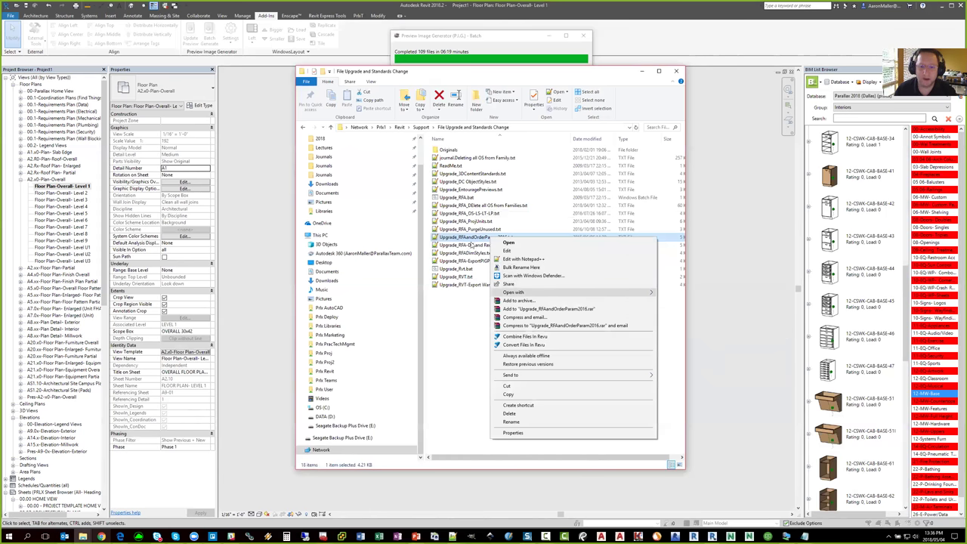
pyautogui.click(468, 243)
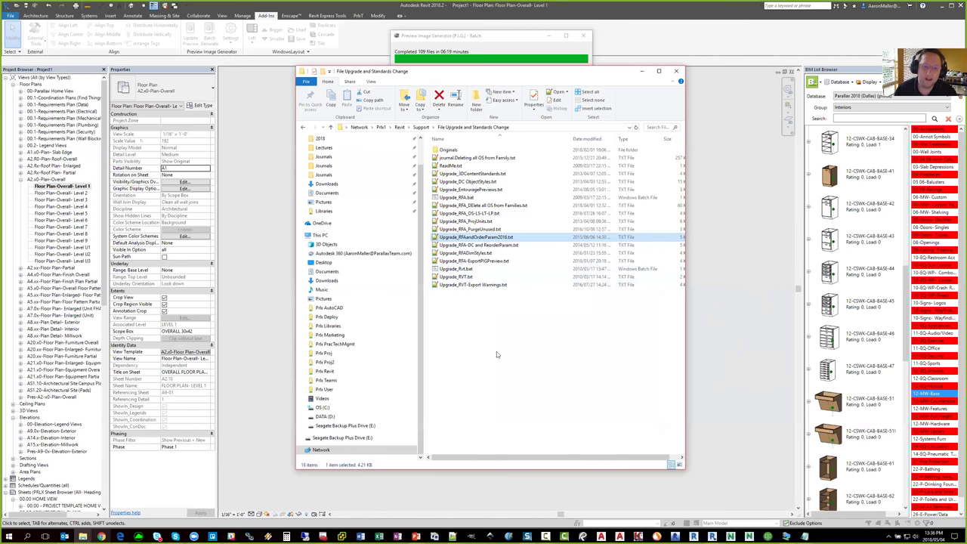
# Close the script folder, the completed preview image batch and Project1 without saving the project's changes
pyautogui.click(677, 71)
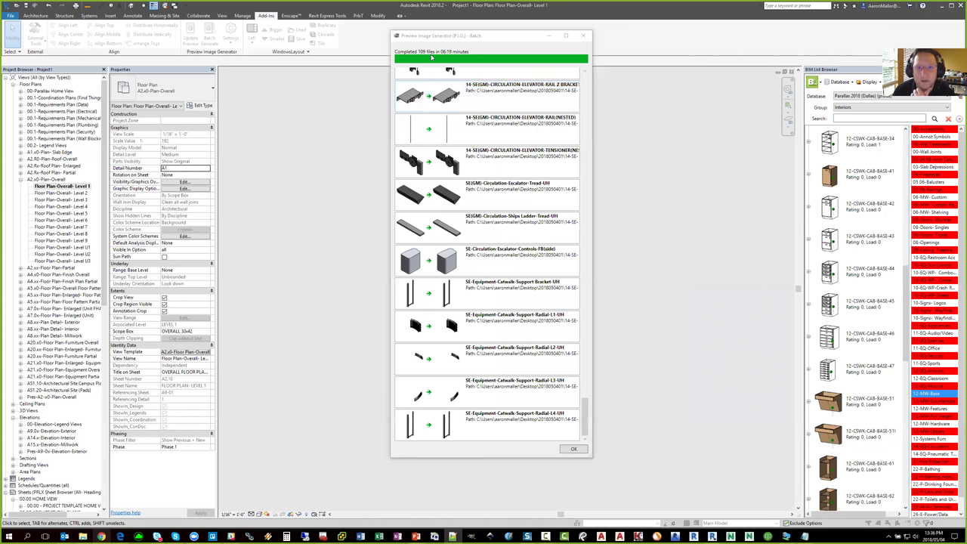
pyautogui.click(584, 36)
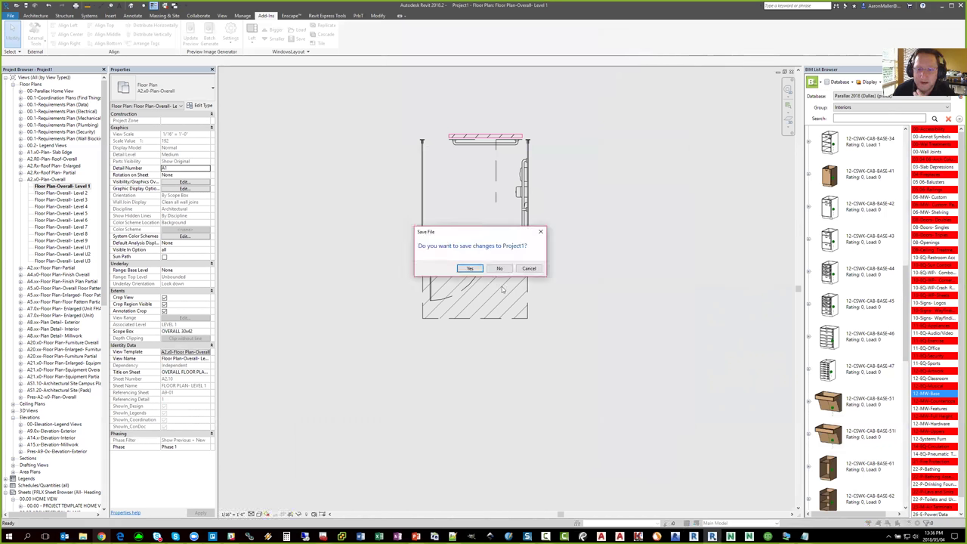
pyautogui.click(500, 269)
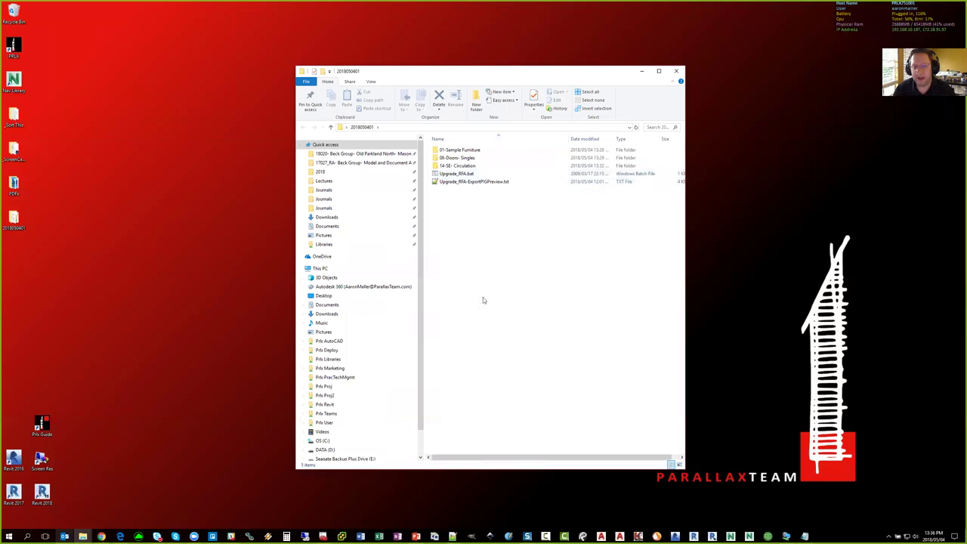
pyautogui.doubleClick(468, 151)
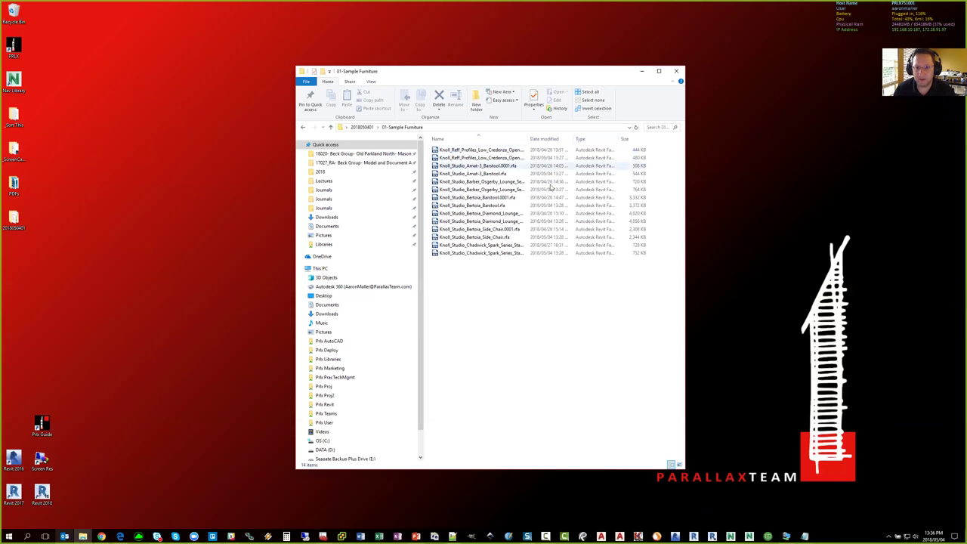
pyautogui.moveTo(528, 139); pyautogui.dragTo(575, 139)
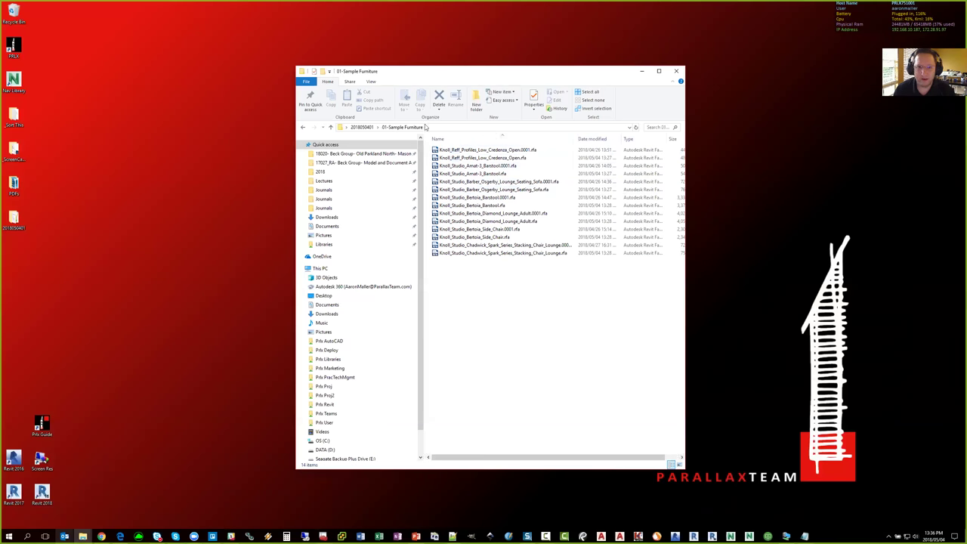
pyautogui.click(369, 127)
pyautogui.click(325, 404)
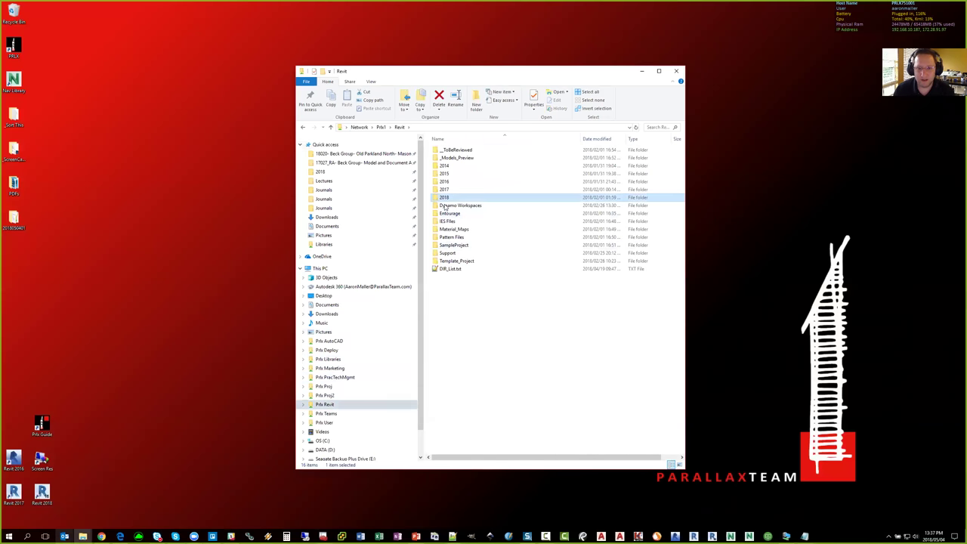
pyautogui.doubleClick(453, 197)
pyautogui.moveTo(461, 311); pyautogui.dragTo(461, 205)
pyautogui.click(324, 262)
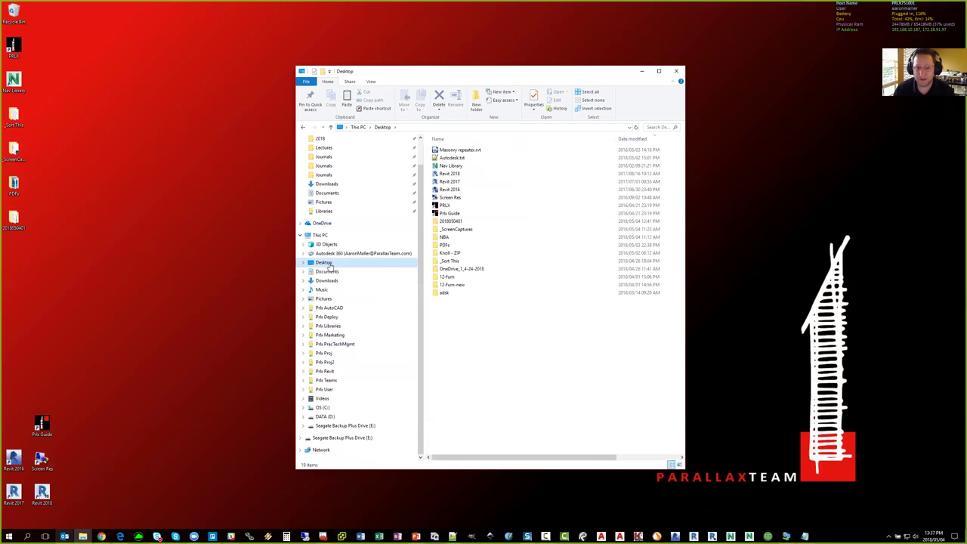
pyautogui.click(451, 220)
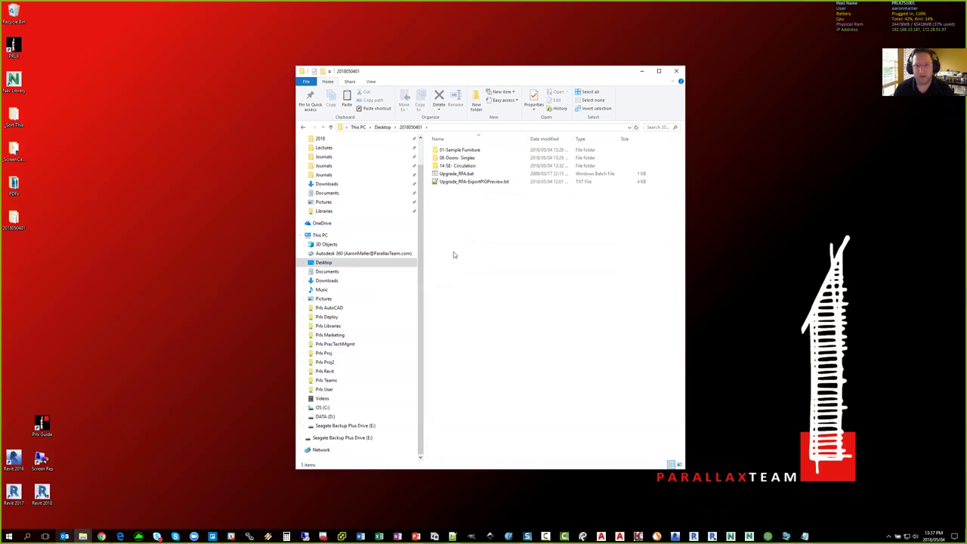
pyautogui.hotkey('ctrl', 'v')
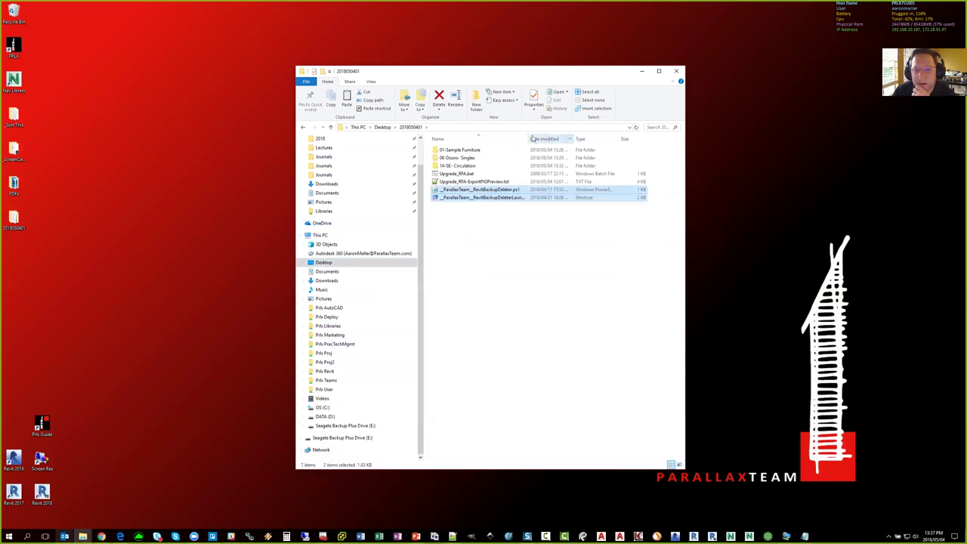
pyautogui.doubleClick(527, 137)
pyautogui.doubleClick(496, 197)
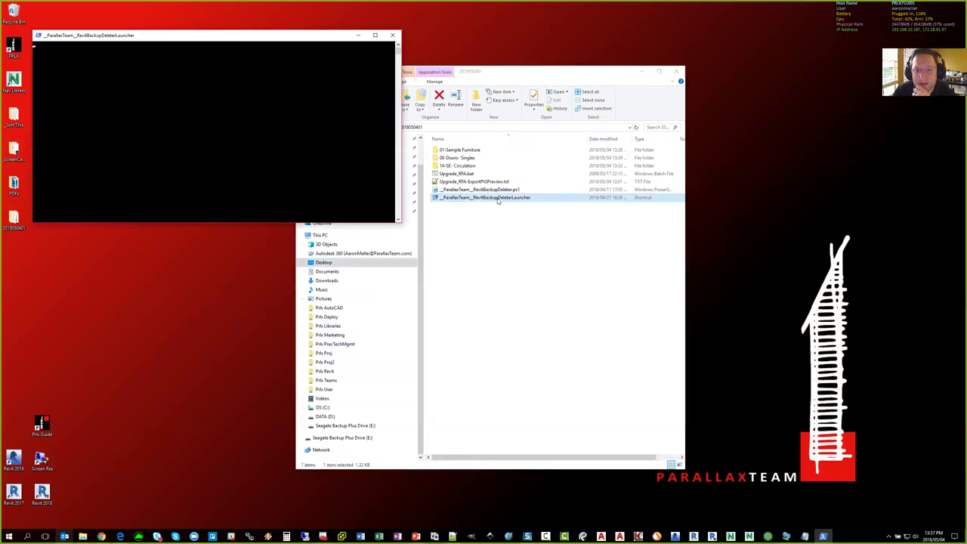
pyautogui.doubleClick(459, 152)
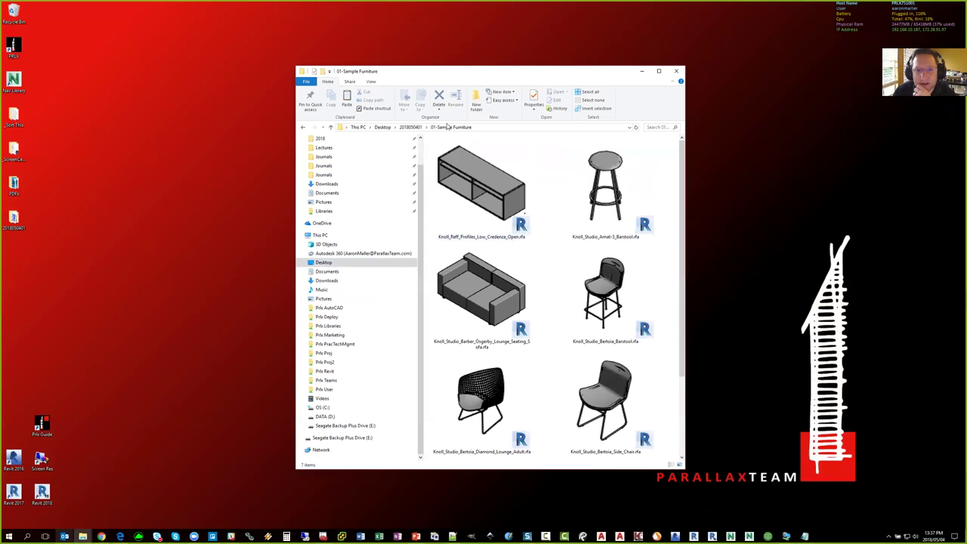
pyautogui.click(371, 81)
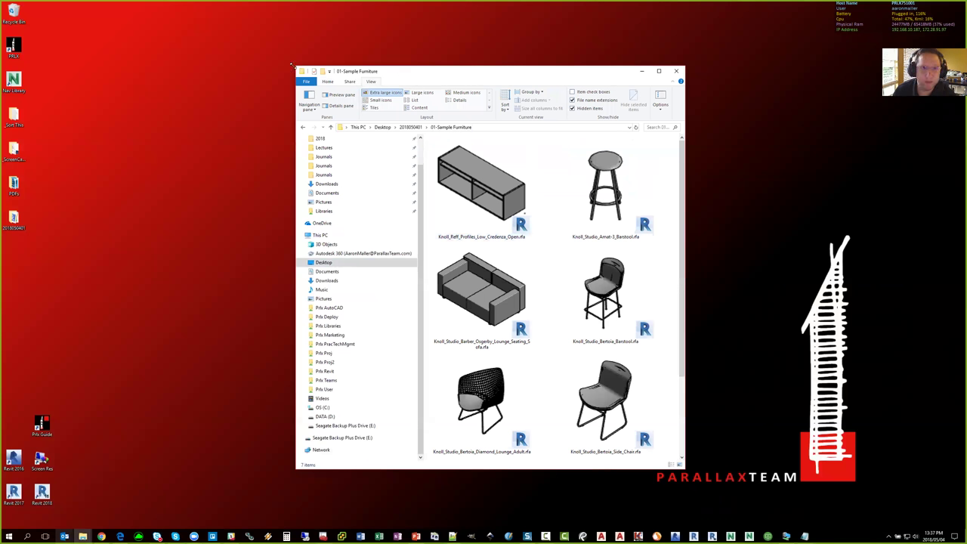
pyautogui.moveTo(292, 66); pyautogui.dragTo(161, 23)
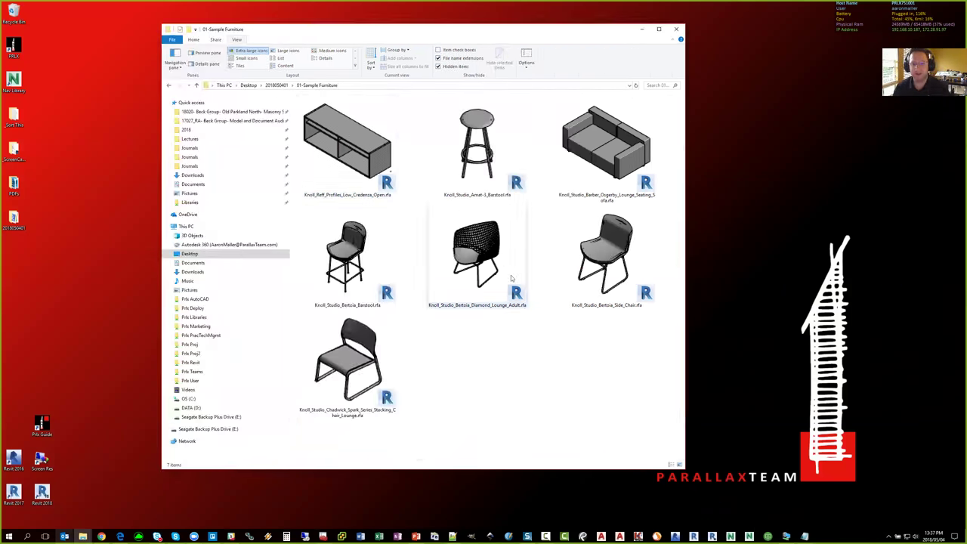
pyautogui.click(277, 85)
pyautogui.click(327, 116)
pyautogui.doubleClick(327, 116)
pyautogui.scroll(-5, 455, 287)
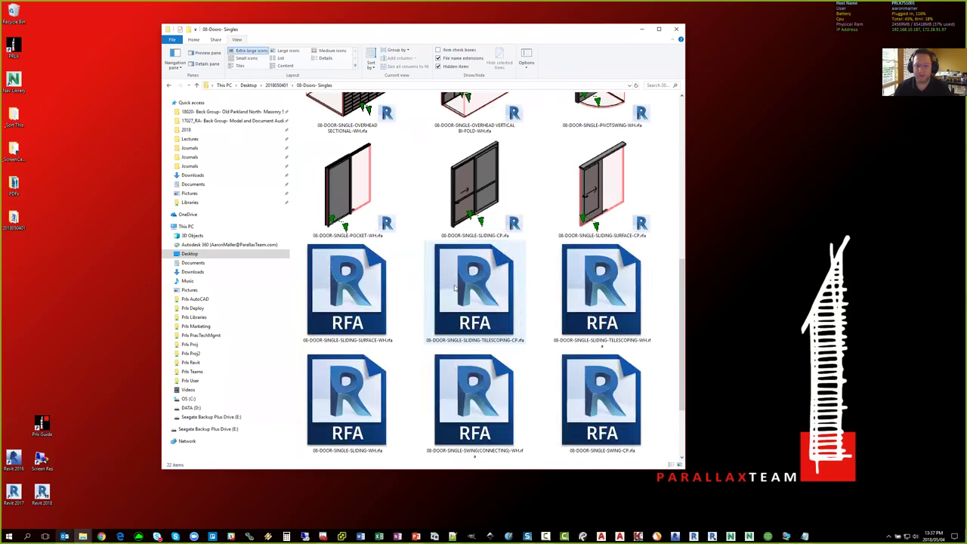
pyautogui.scroll(5, 455, 287)
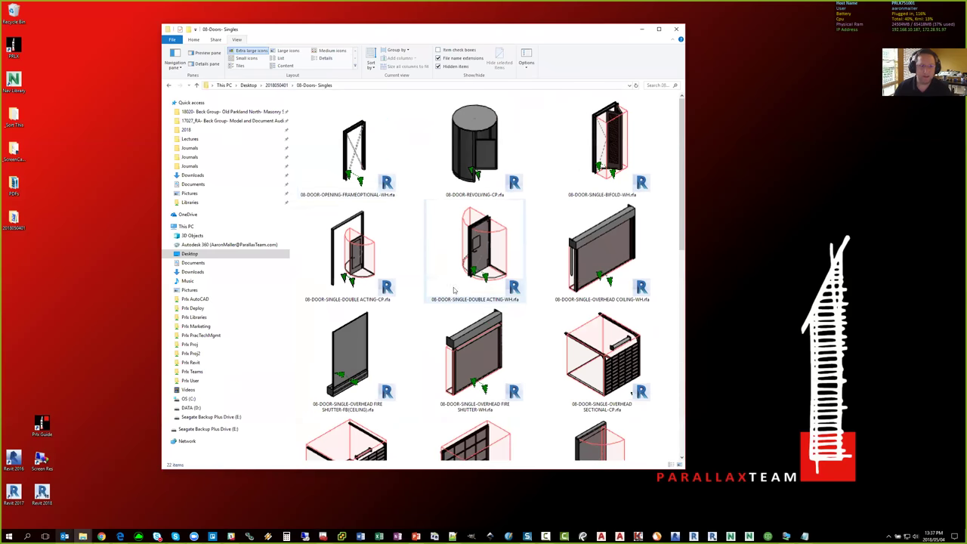
pyautogui.click(276, 85)
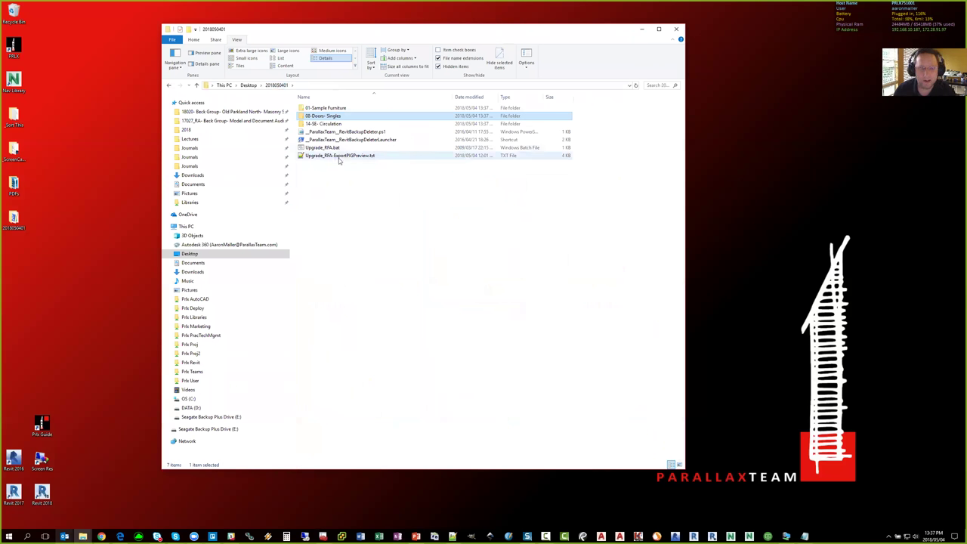
pyautogui.click(349, 182)
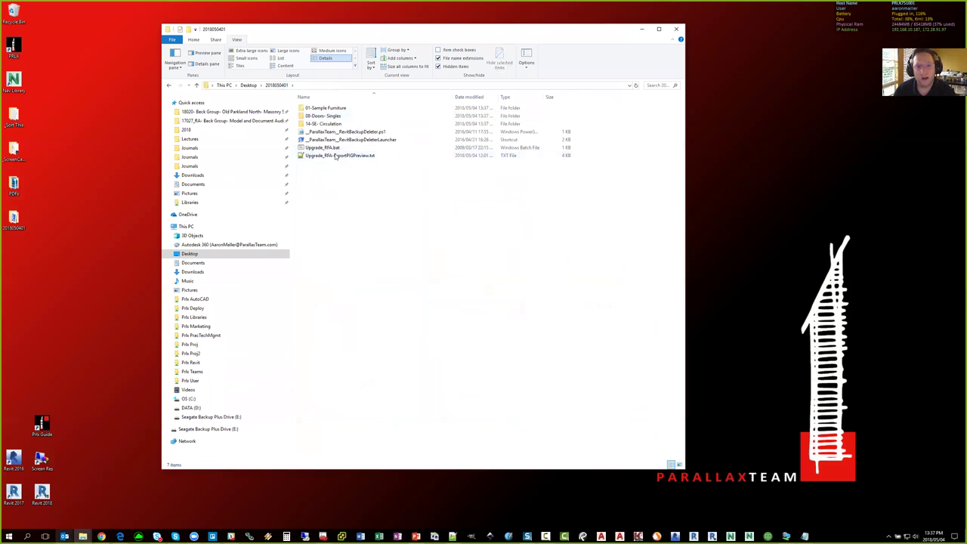
pyautogui.click(327, 148)
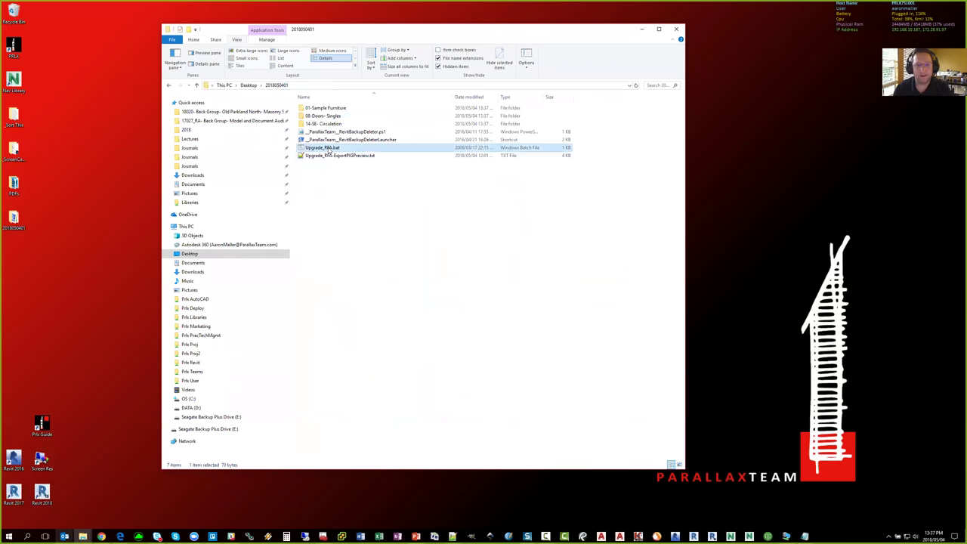
pyautogui.doubleClick(327, 151)
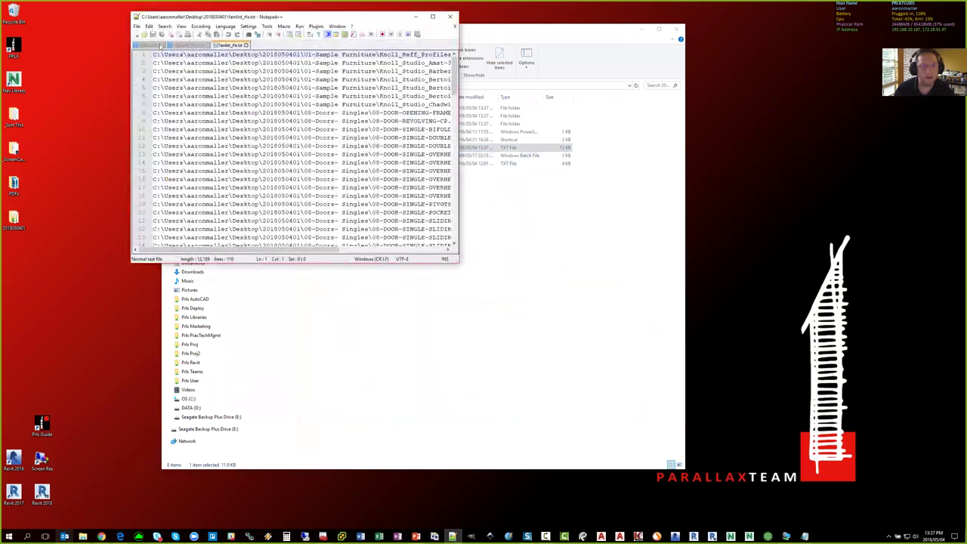
# Close the first open file, enlarge the Notepad++ window and read through the family paths in famlist_rfa.txt
pyautogui.click(160, 45)
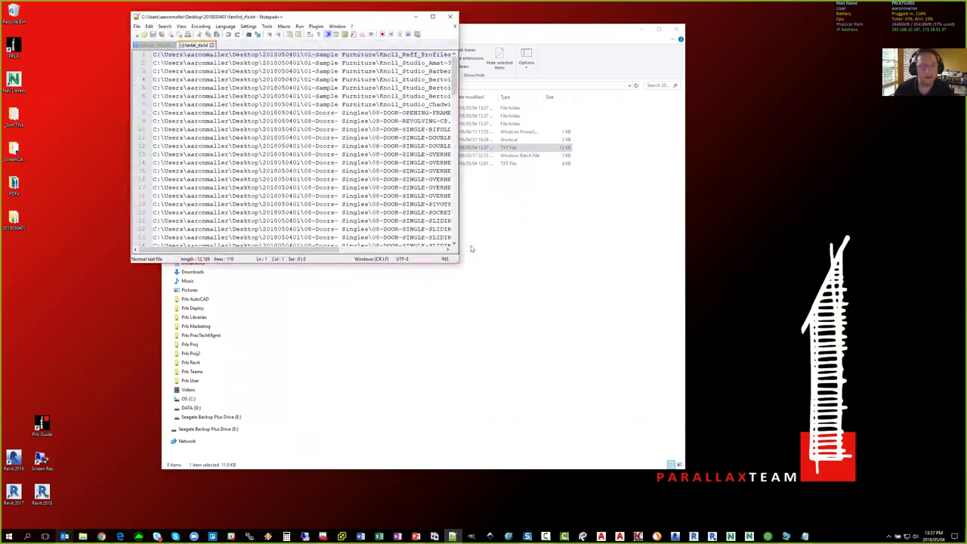
pyautogui.moveTo(458, 260); pyautogui.dragTo(880, 482)
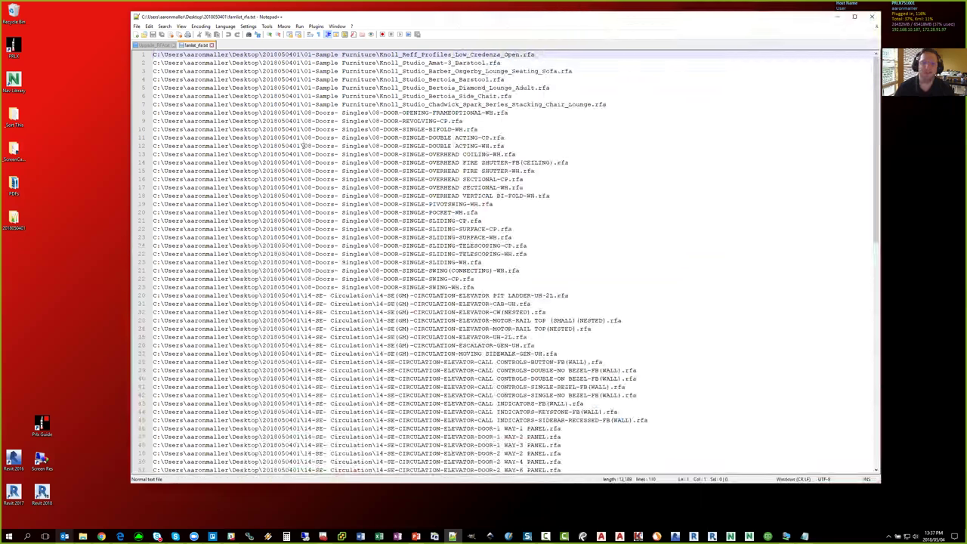
pyautogui.scroll(-14, 482, 261)
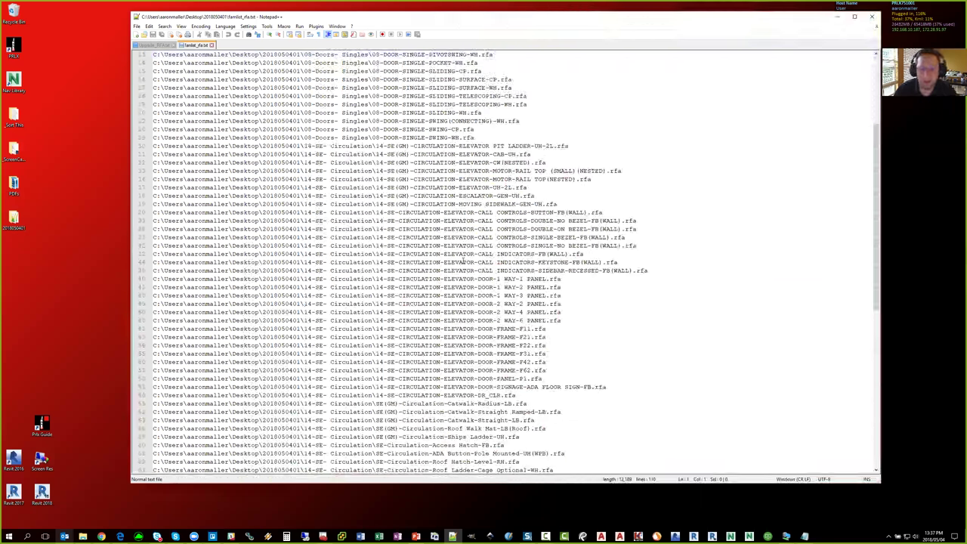
pyautogui.scroll(-4, 464, 260)
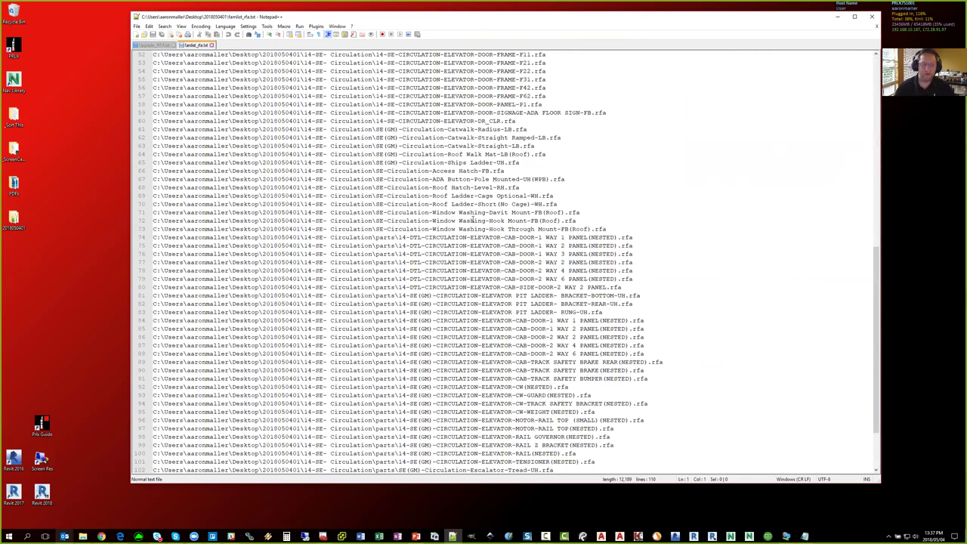
pyautogui.click(84, 536)
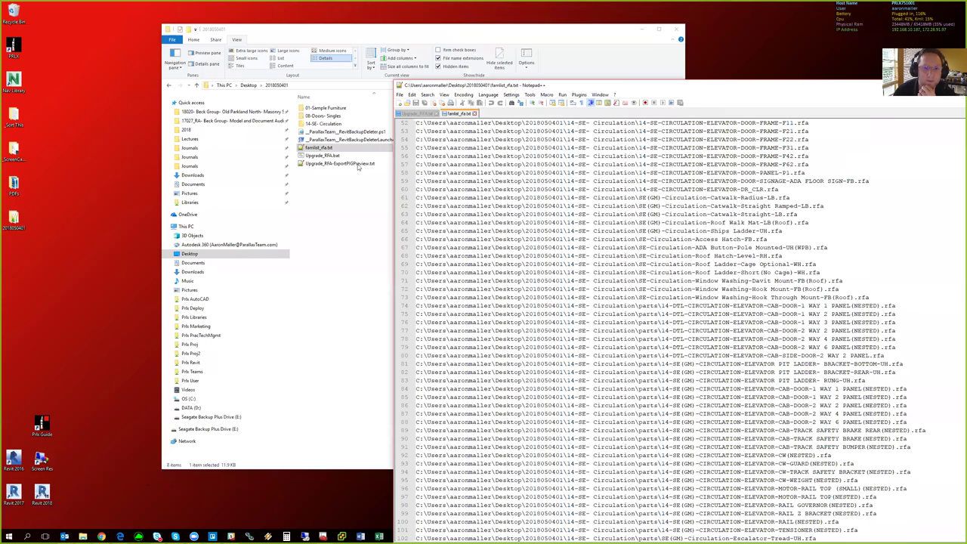
pyautogui.doubleClick(340, 163)
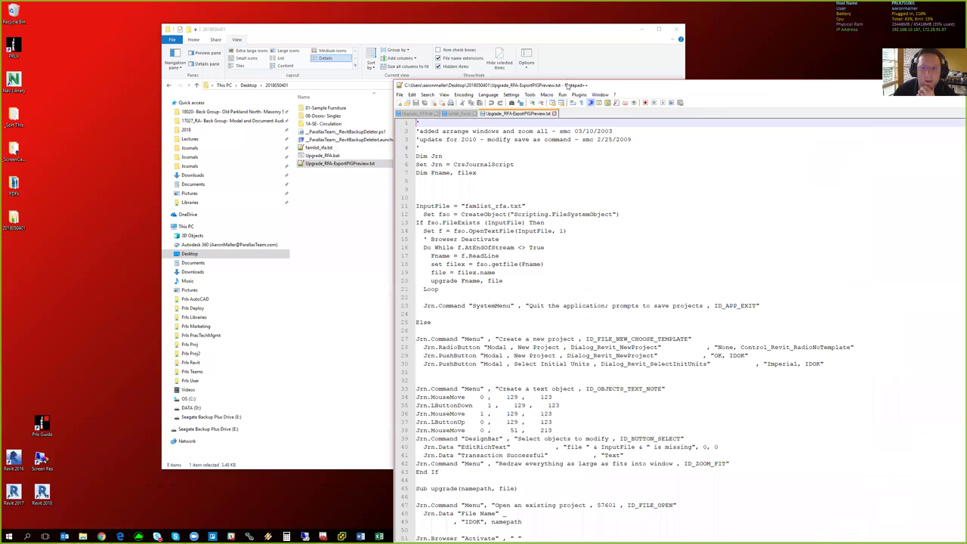
pyautogui.moveTo(566, 86); pyautogui.dragTo(346, 25)
pyautogui.scroll(-5, 305, 352)
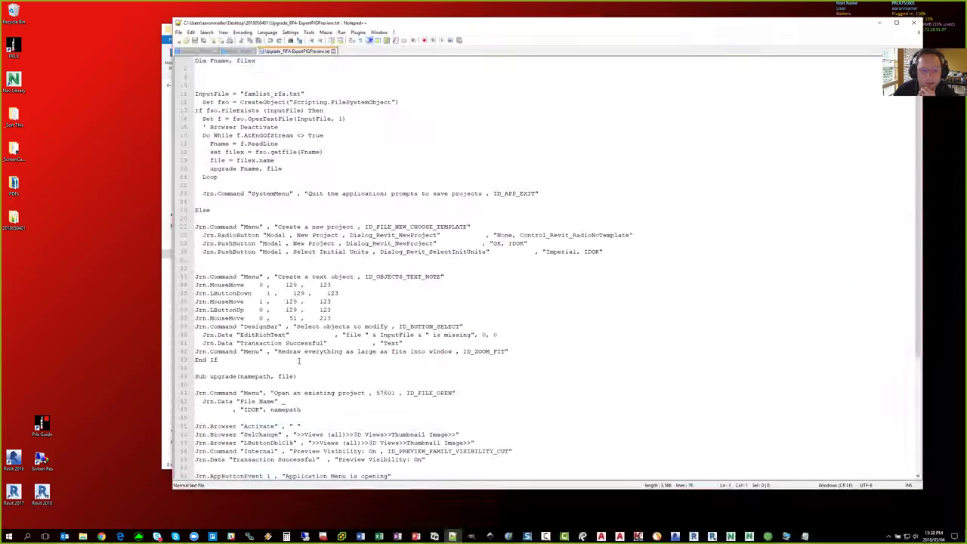
pyautogui.scroll(-4, 304, 353)
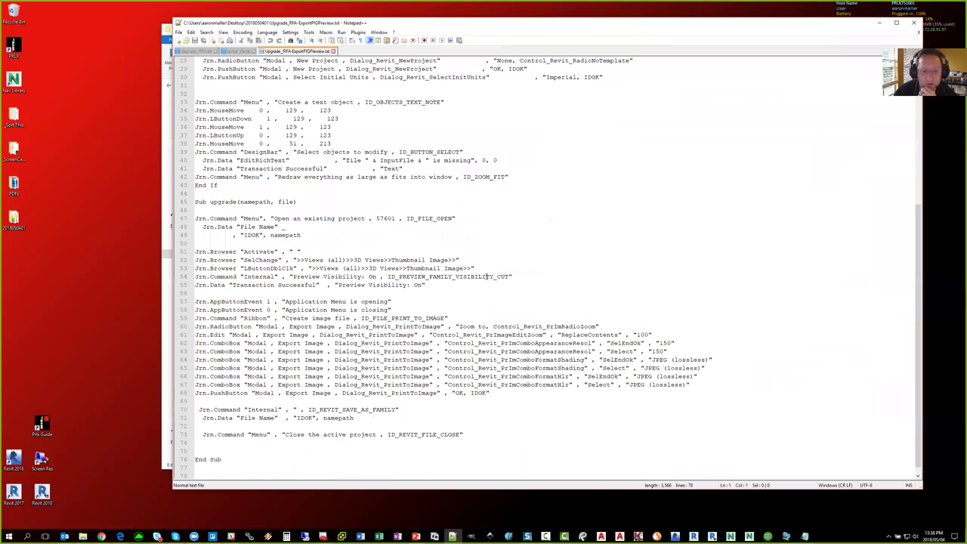
# Highlight the Thumbnail Image view name, the family preview visibility command and the print-to-image command in the upgrade subroutine
pyautogui.moveTo(463, 268); pyautogui.dragTo(407, 268)
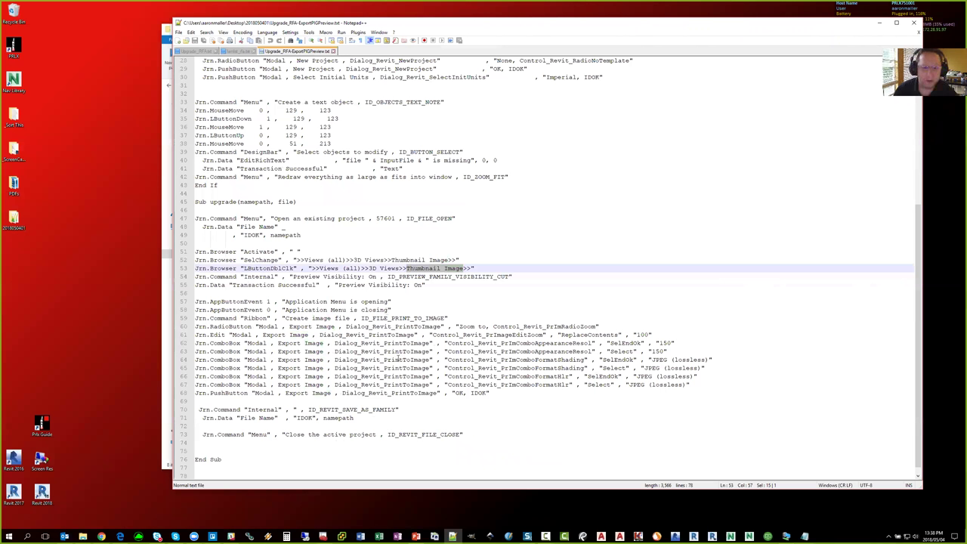
pyautogui.moveTo(507, 277); pyautogui.dragTo(406, 276)
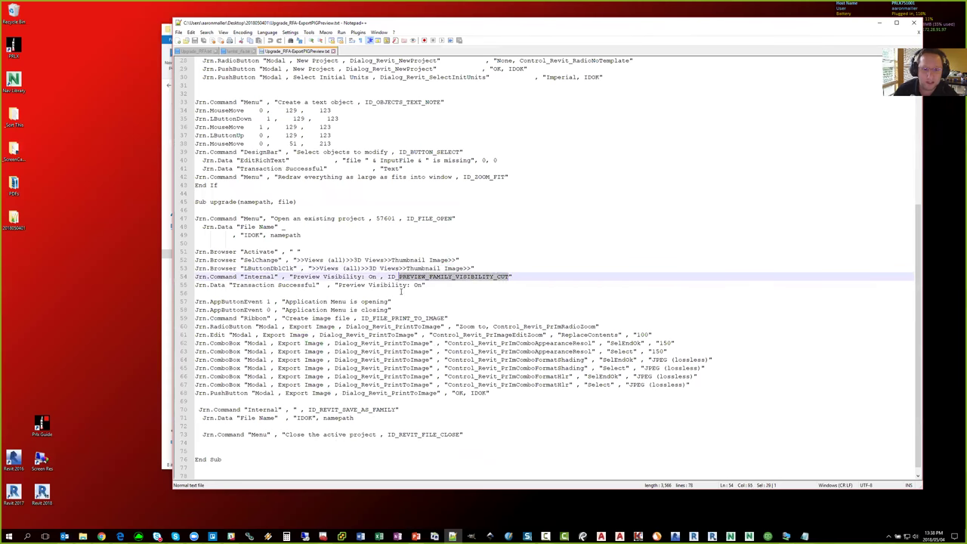
pyautogui.moveTo(362, 318); pyautogui.dragTo(449, 318)
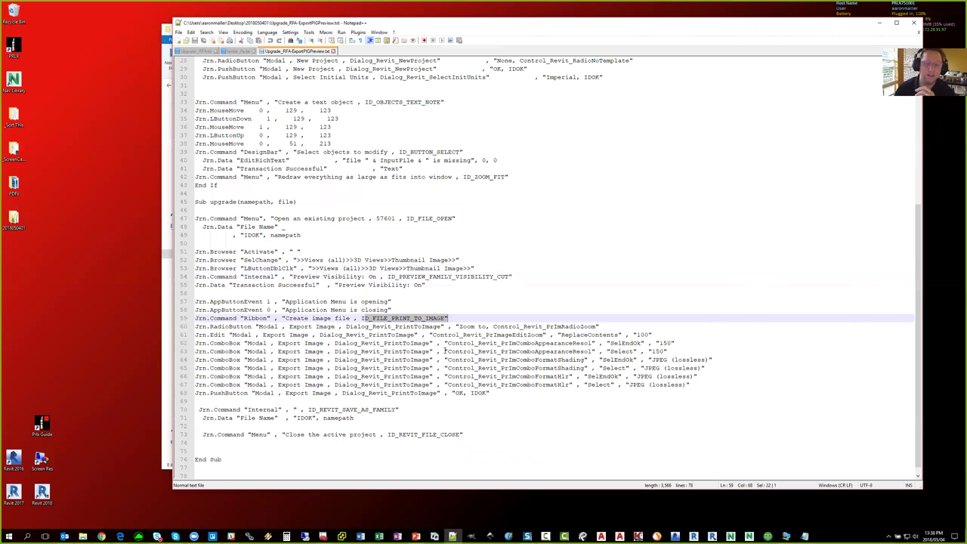
pyautogui.click(532, 262)
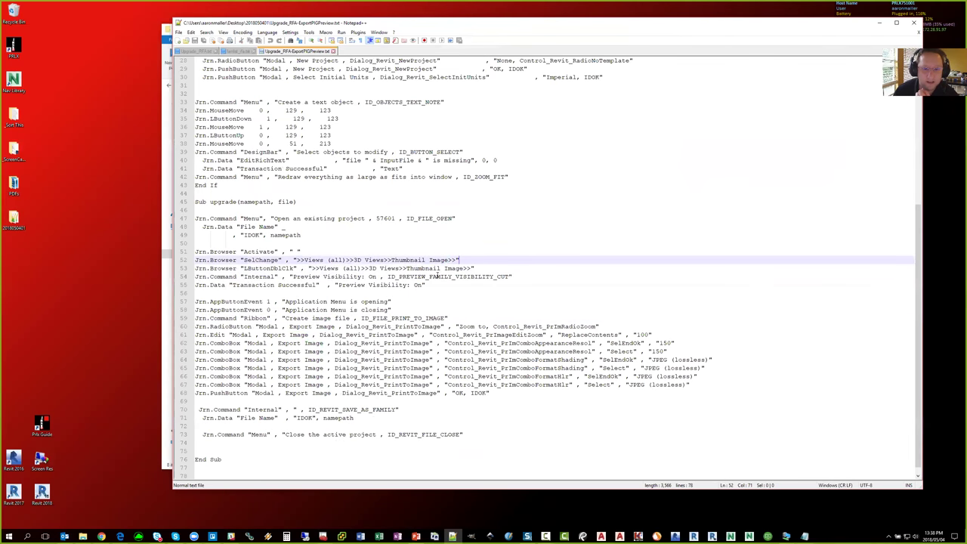
# Close the Upgrade_RFA-ExportPIGPreview.txt script and delete the 14-DTL-CIRCULATION-ELEVATOR-CAB door lines under the parts folder from famlist_rfa.txt
pyautogui.moveTo(512, 277); pyautogui.dragTo(195, 268)
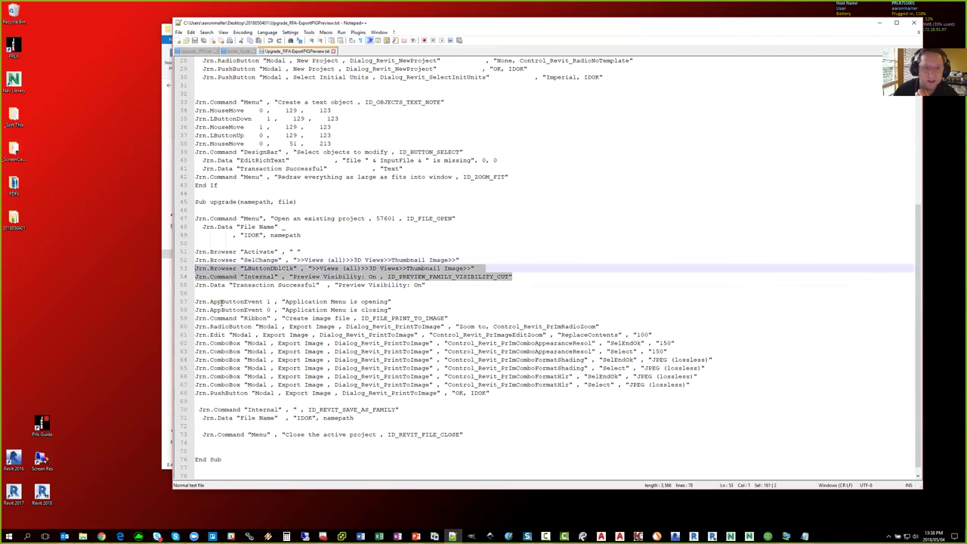
pyautogui.click(333, 51)
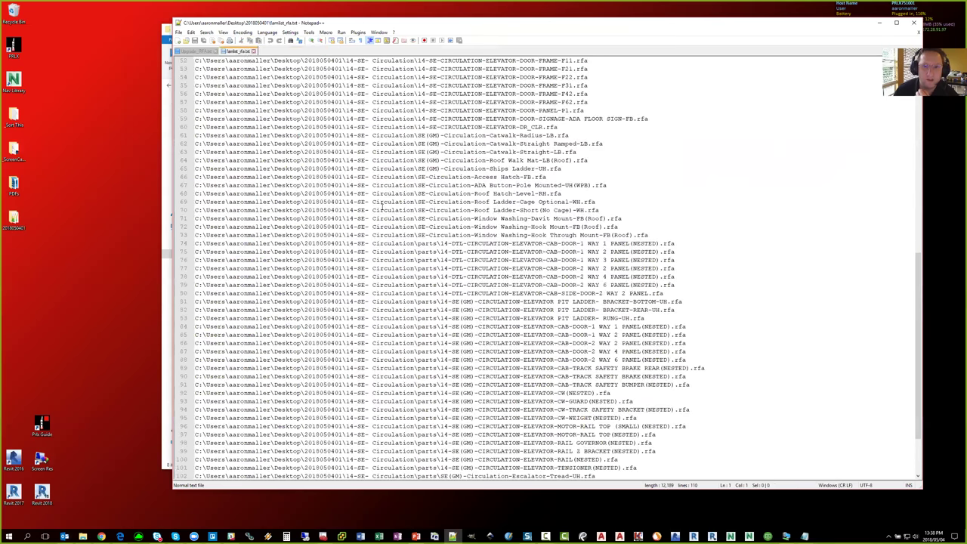
pyautogui.moveTo(680, 293); pyautogui.dragTo(197, 244)
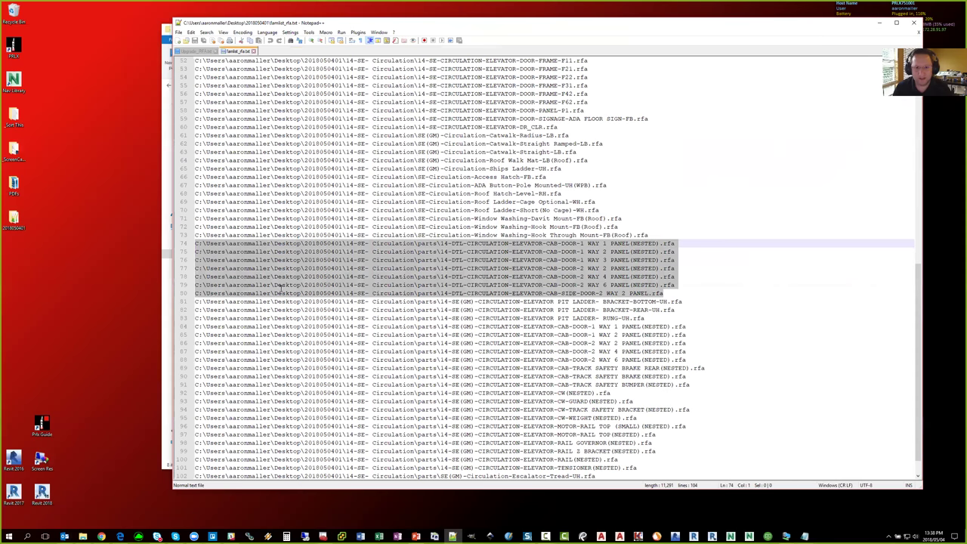
pyautogui.press('Delete')
pyautogui.scroll(-1, 345, 279)
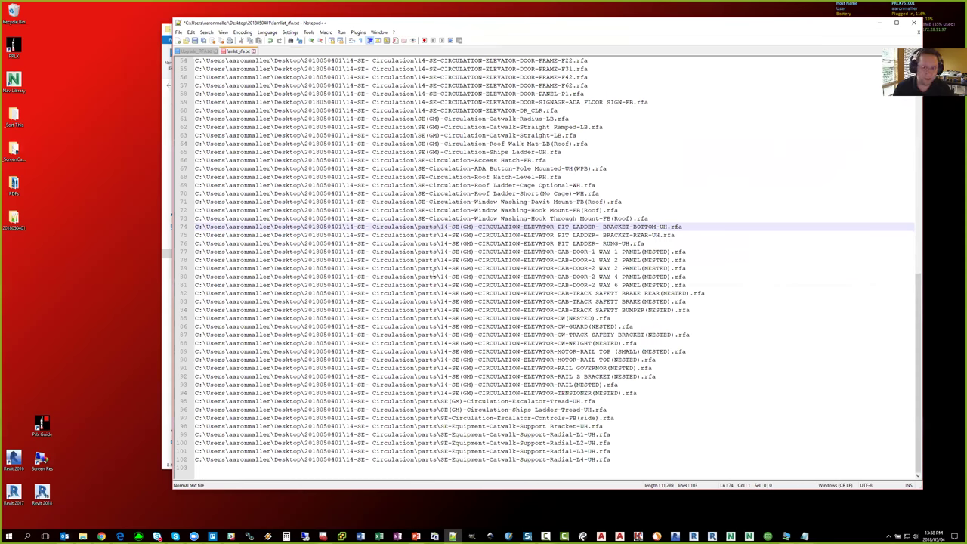
pyautogui.scroll(10, 367, 167)
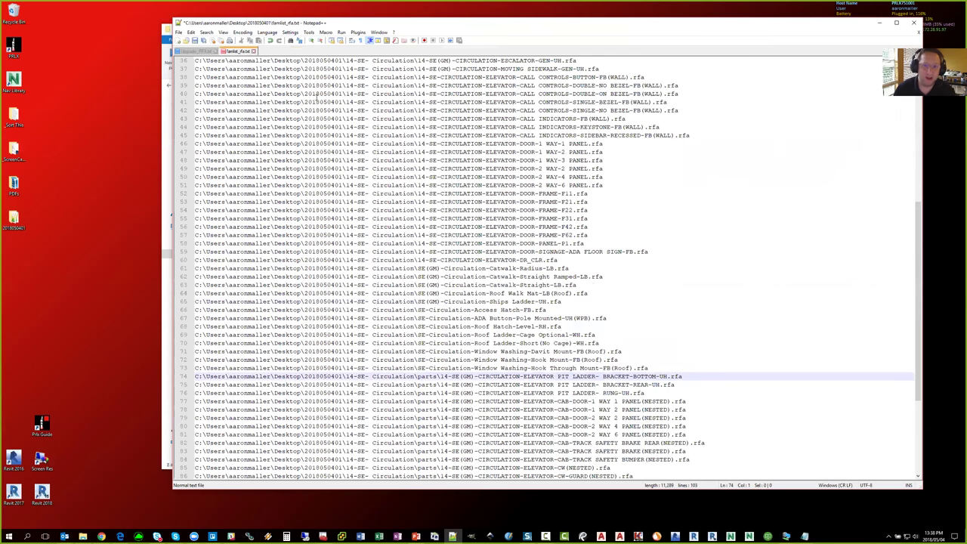
pyautogui.scroll(8, 368, 162)
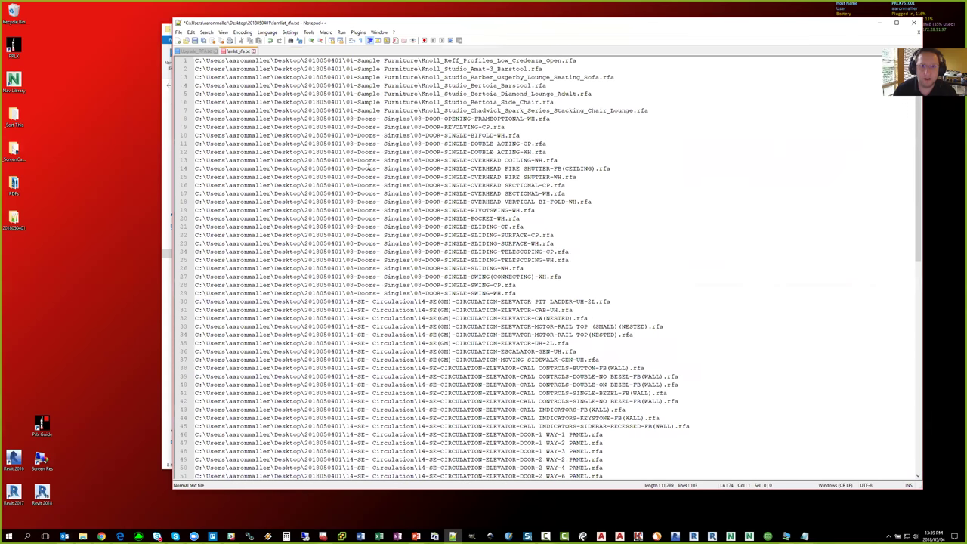
pyautogui.click(194, 40)
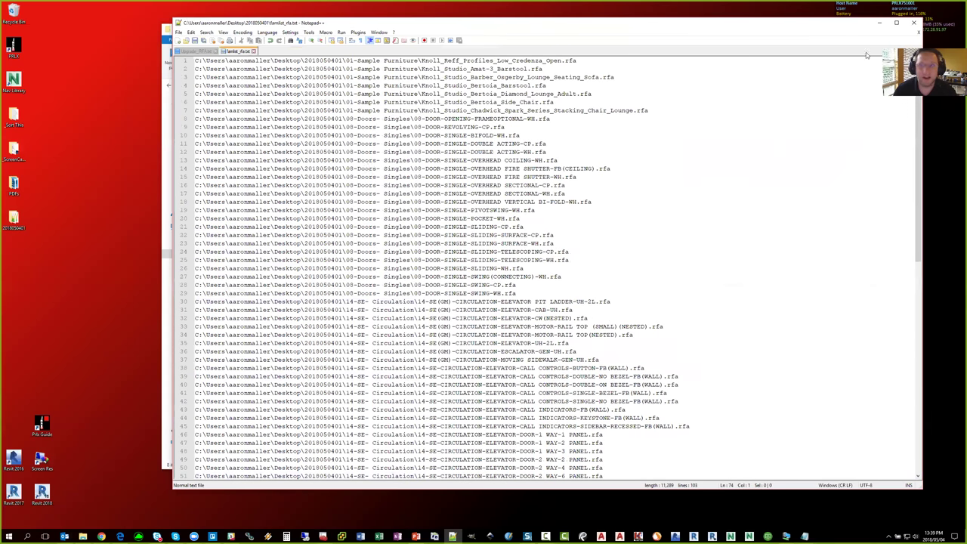
pyautogui.click(913, 23)
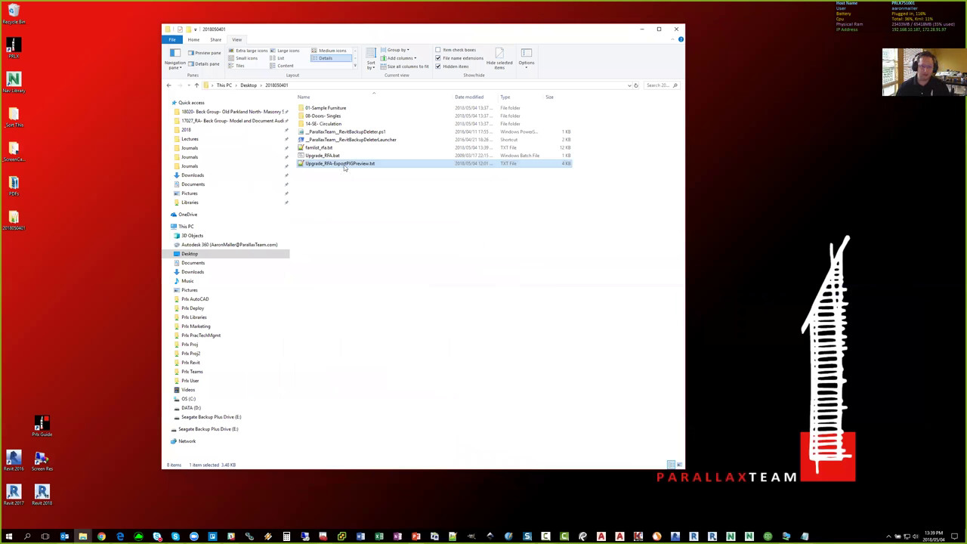
pyautogui.moveTo(352, 169); pyautogui.dragTo(44, 500)
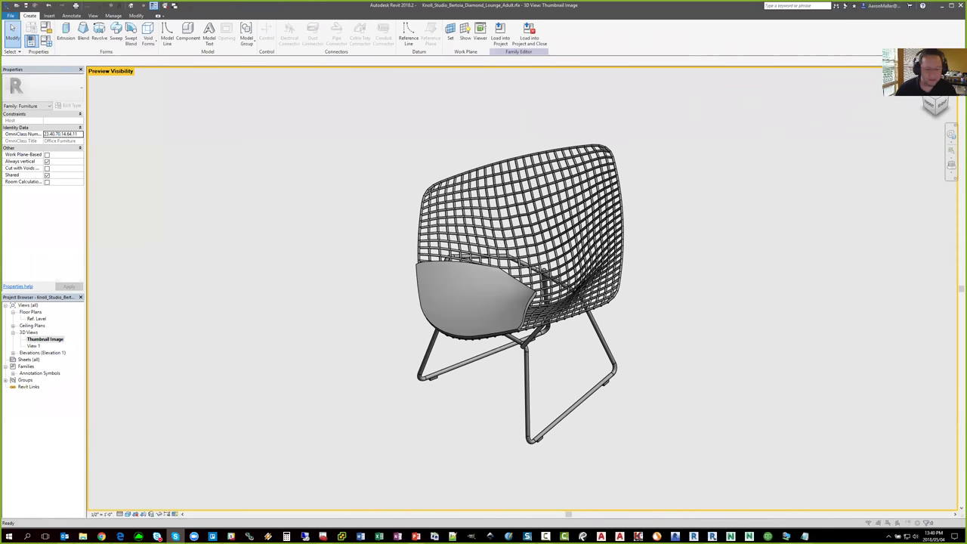
# Open a new File Explorer window beside the running Revit session and browse to the C:\Temp folder
pyautogui.moveTo(81, 534)
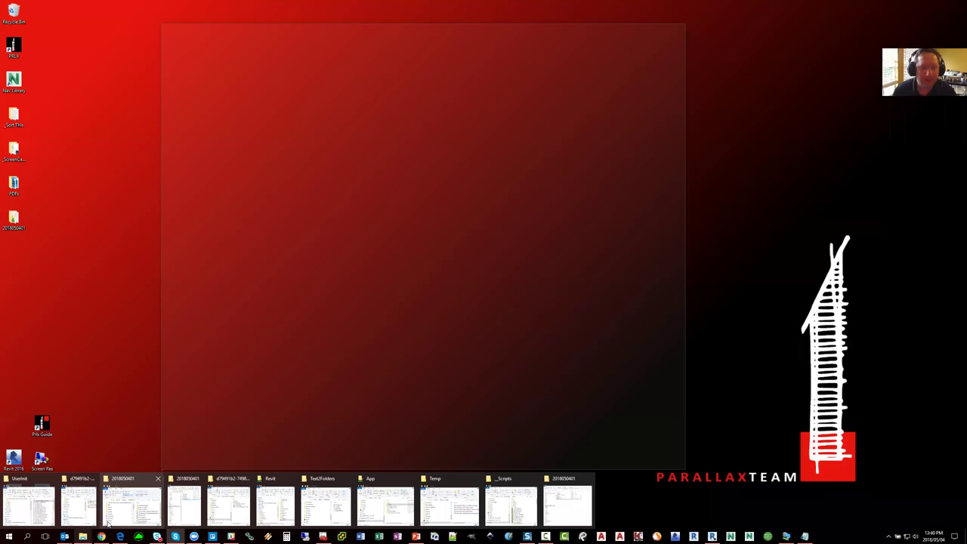
pyautogui.click(108, 523)
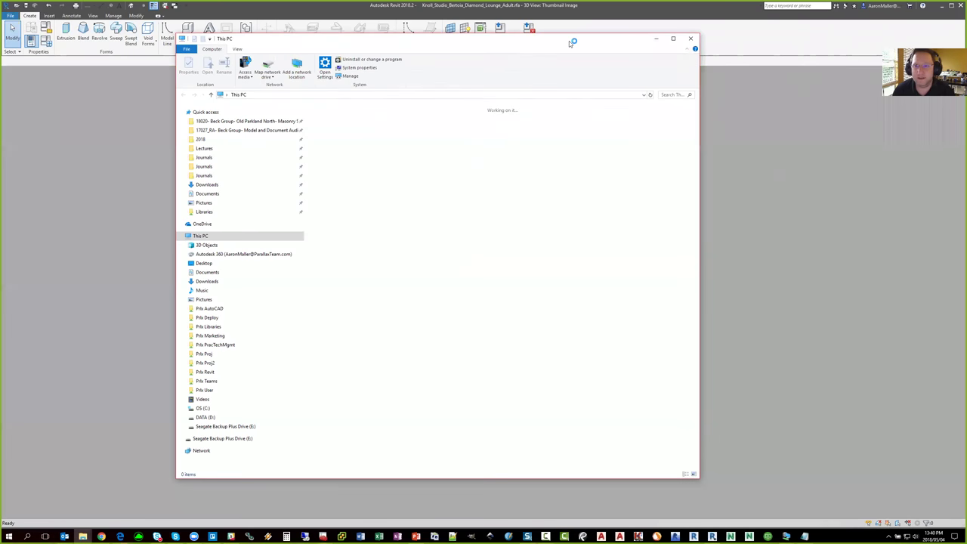
pyautogui.moveTo(572, 43); pyautogui.dragTo(748, 46)
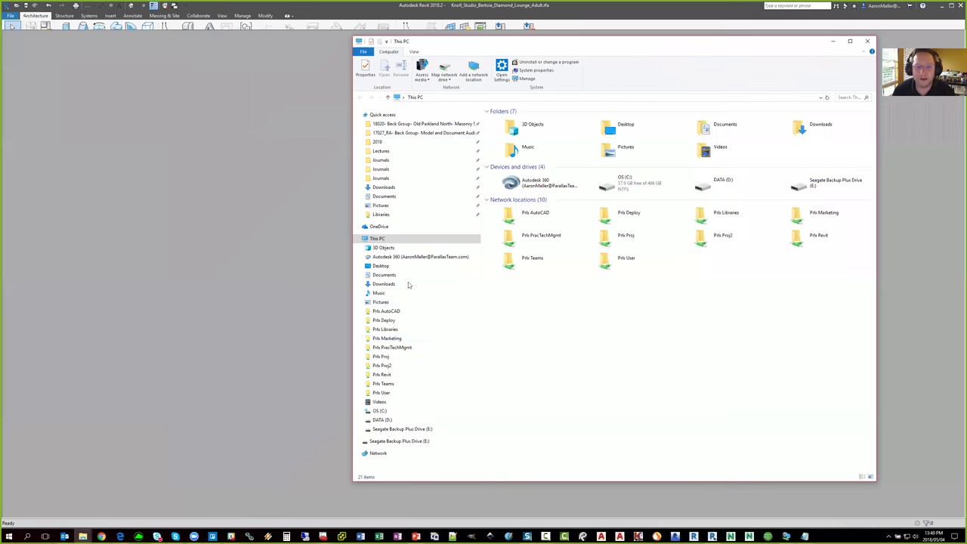
pyautogui.click(379, 410)
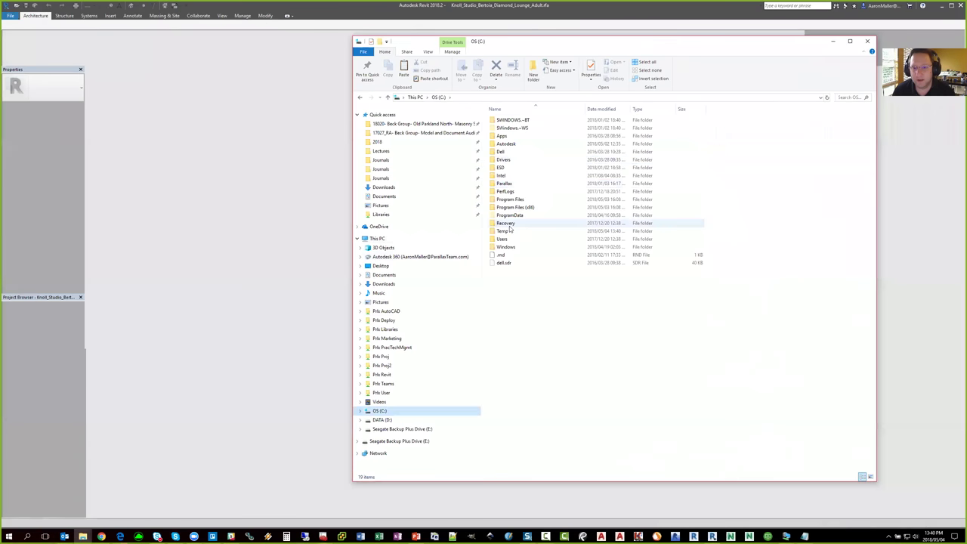
pyautogui.click(505, 231)
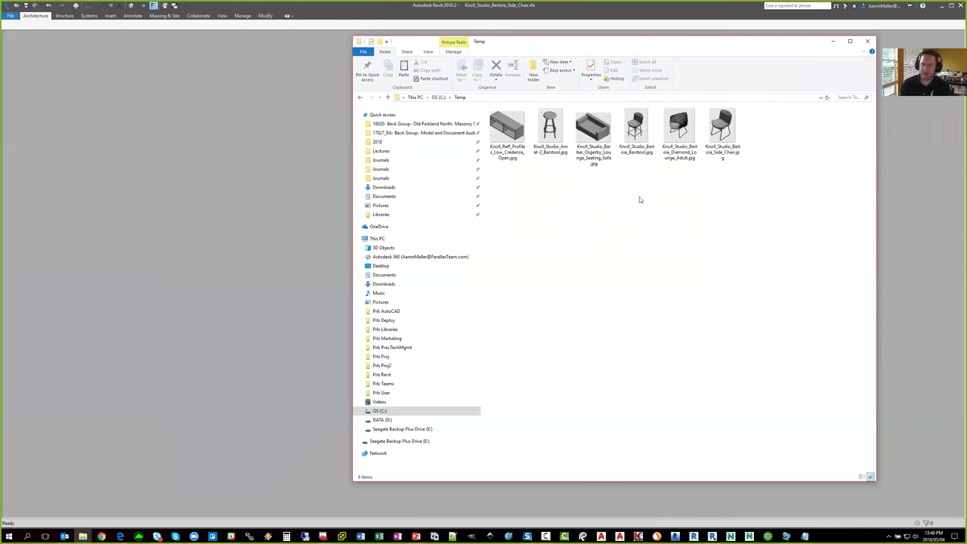
# View the exported image Knoll_Studio_Bertoia_Diamond_Lounge_Adult.jpg, close it and clear the file selection
pyautogui.click(686, 142)
pyautogui.doubleClick(685, 142)
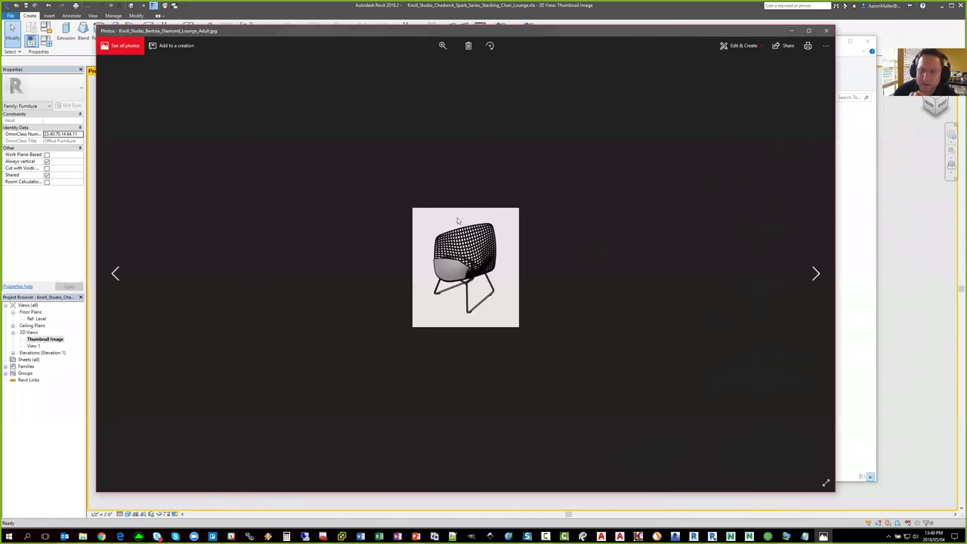
pyautogui.click(825, 33)
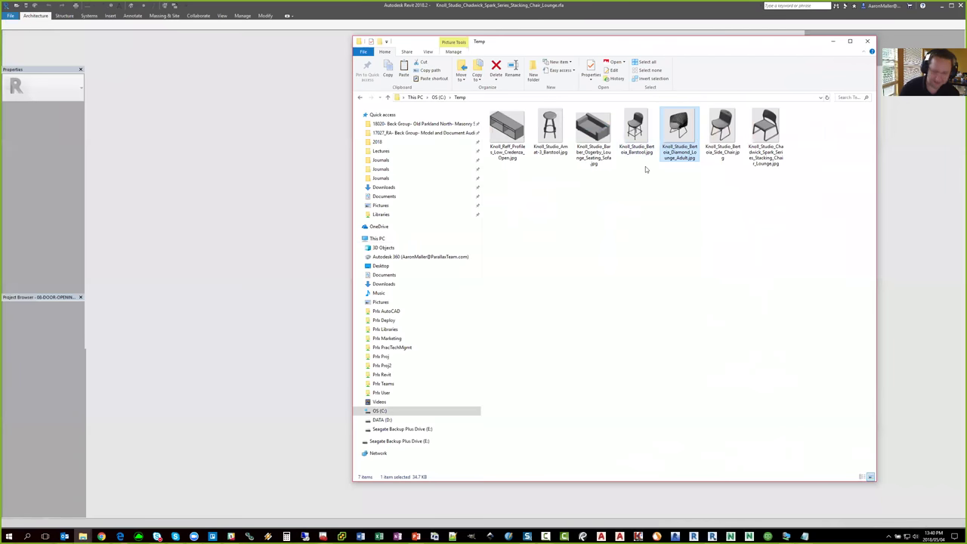
pyautogui.click(653, 221)
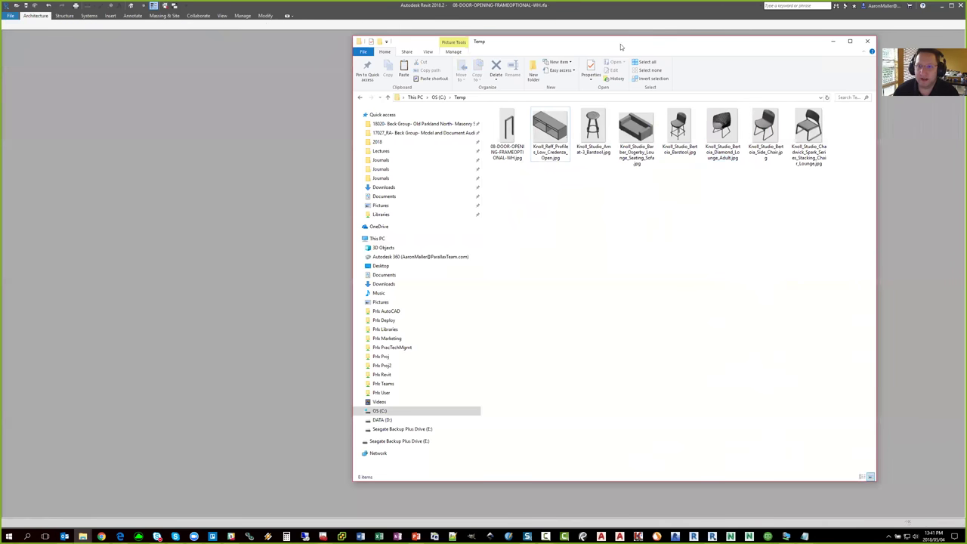
# Move the Temp folder window aside, switch to PowerPoint and start the slide show from the Revit Journal Files slide
pyautogui.moveTo(621, 47); pyautogui.dragTo(530, 53)
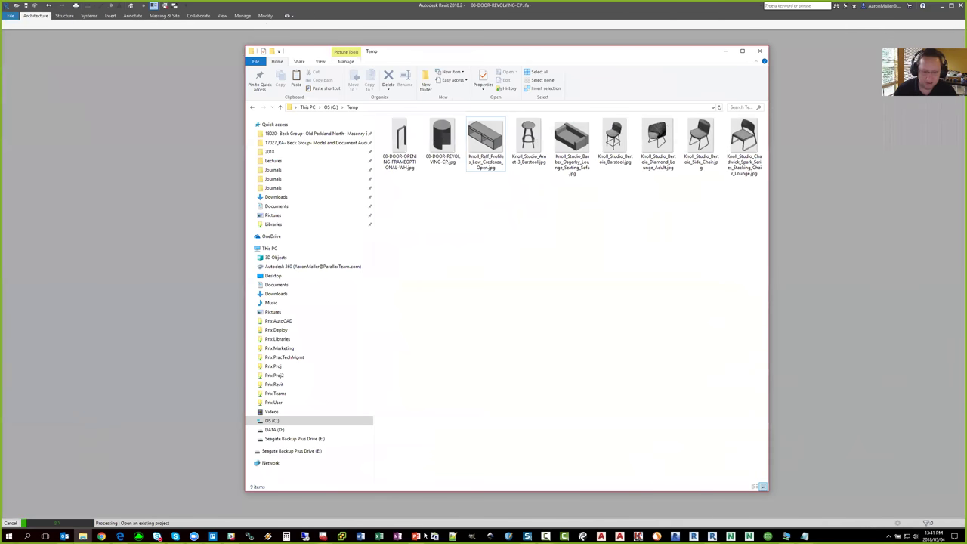
pyautogui.moveTo(416, 536)
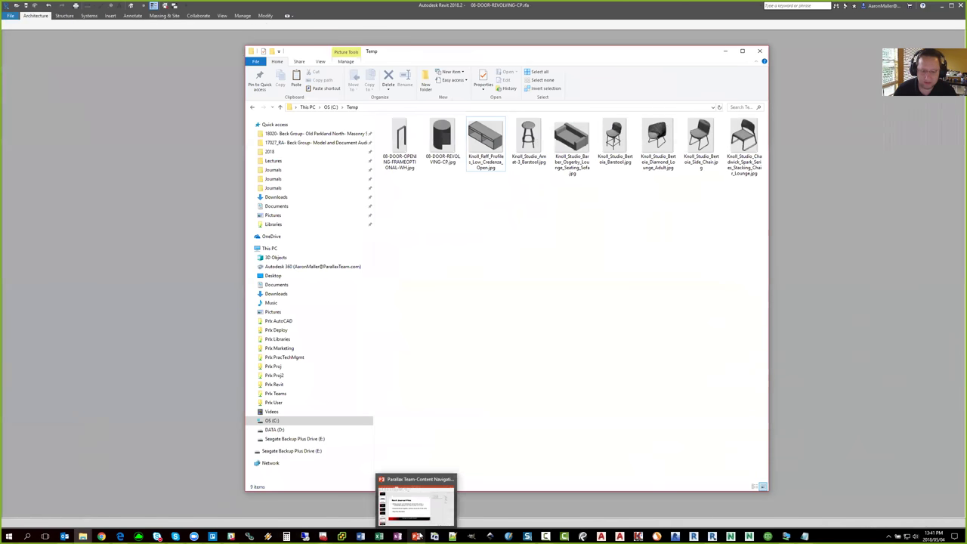
pyautogui.hotkey('alt', 'Tab')
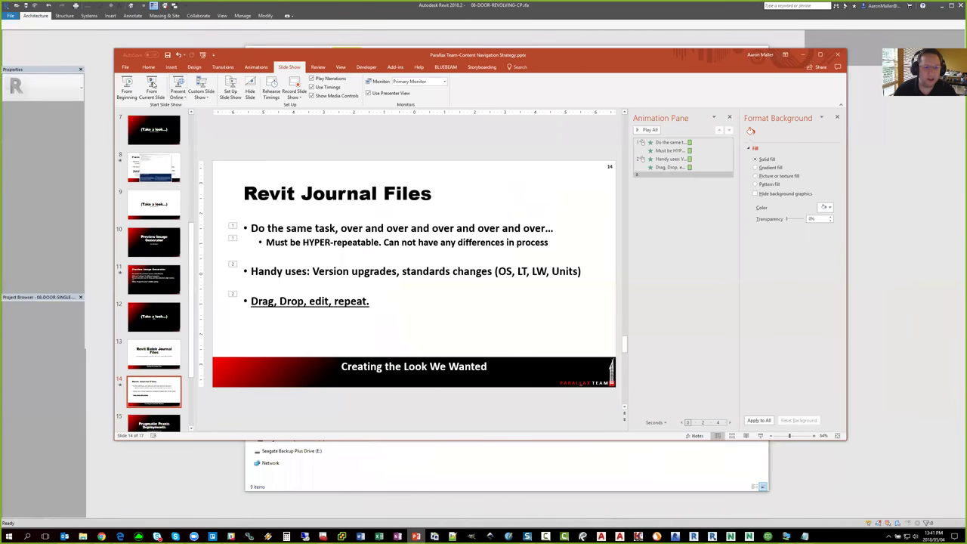
pyautogui.click(151, 86)
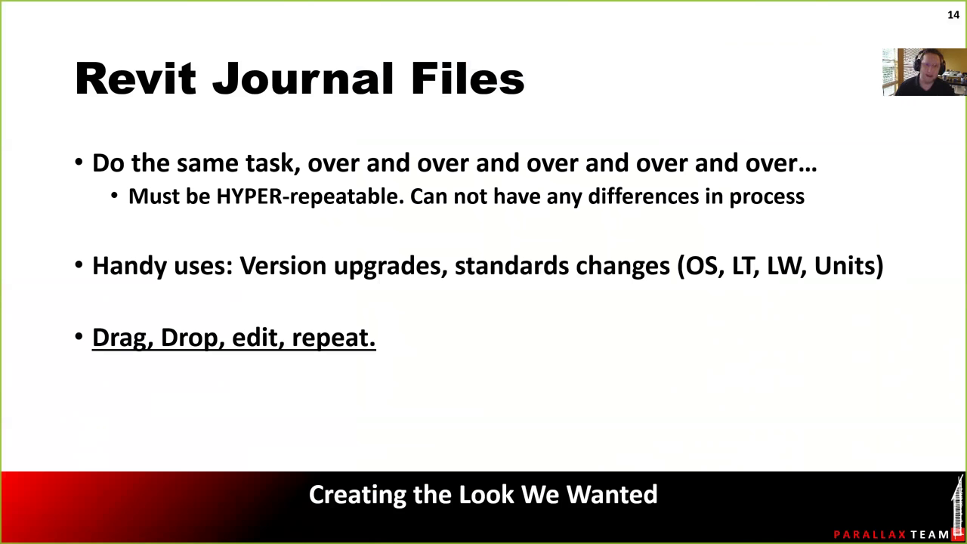
# Page back through the presentation to slide 4, The "Relocation" Concept, and end the slide show
pyautogui.press('Right')
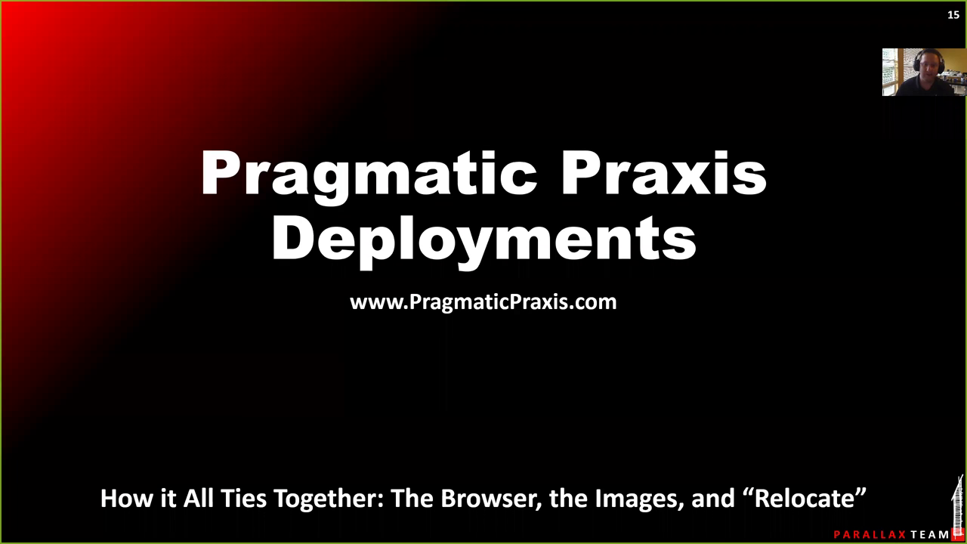
pyautogui.press('Left')
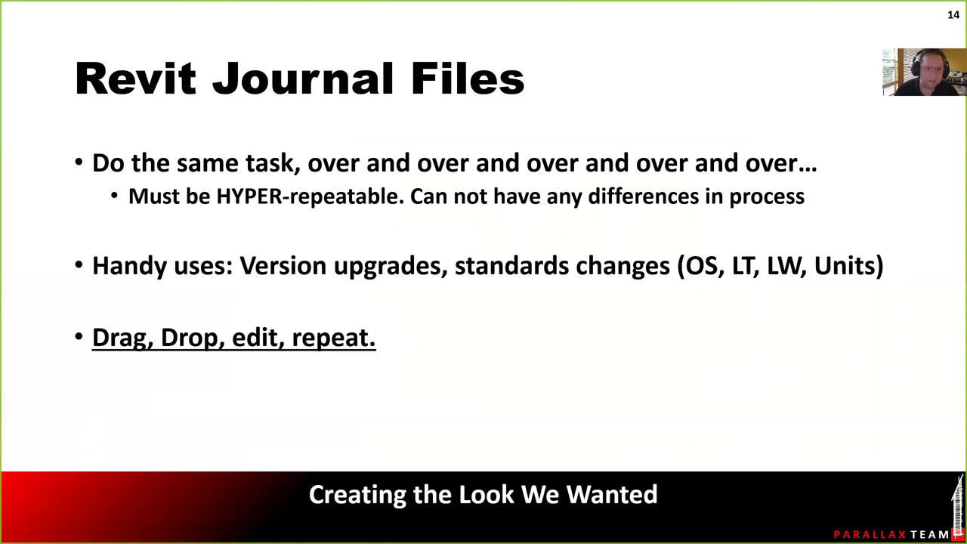
pyautogui.press('Left')
pyautogui.press('Left')
pyautogui.press('Left')
pyautogui.press('Left')
pyautogui.press('Left')
pyautogui.press('Left')
pyautogui.press('Left')
pyautogui.press('Left')
pyautogui.press('Left')
pyautogui.press('Left')
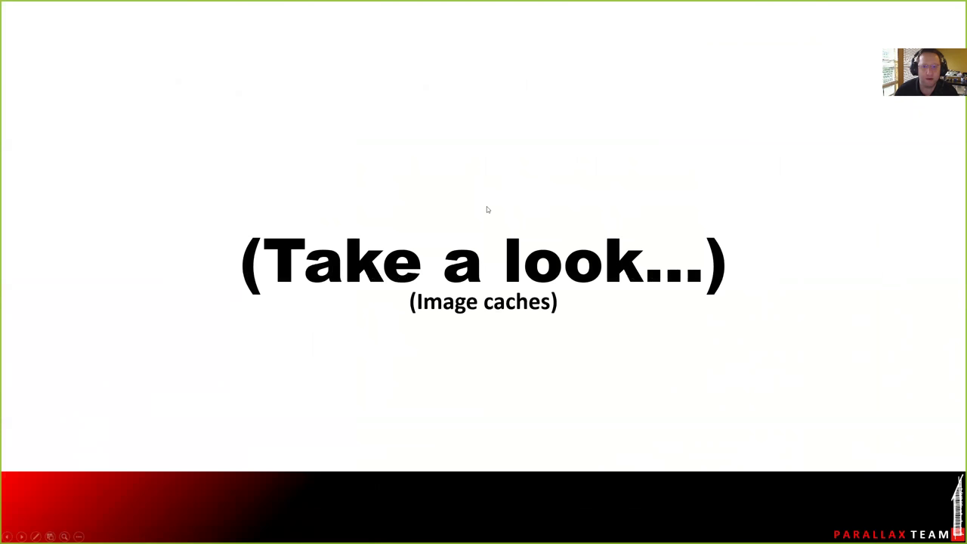
pyautogui.press('Left')
pyautogui.press('Left')
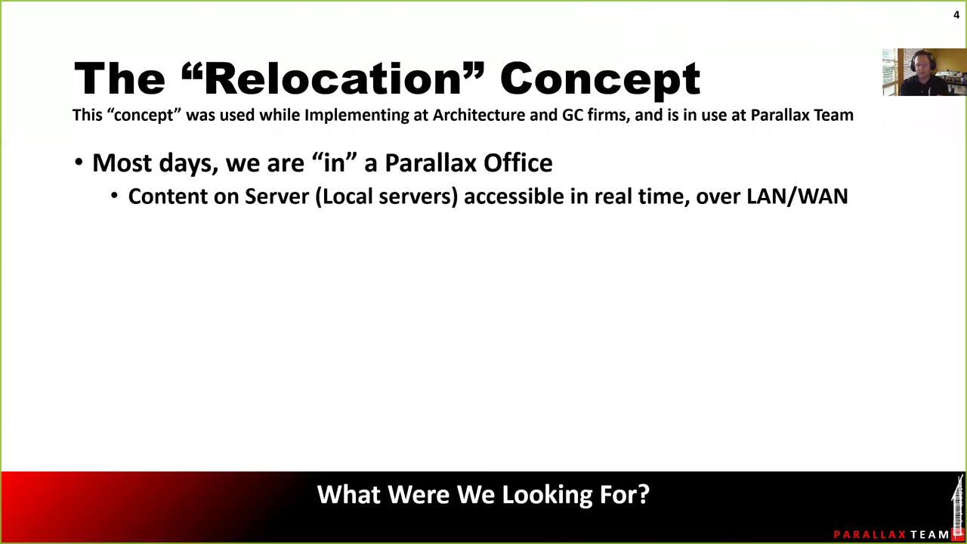
pyautogui.press('Escape')
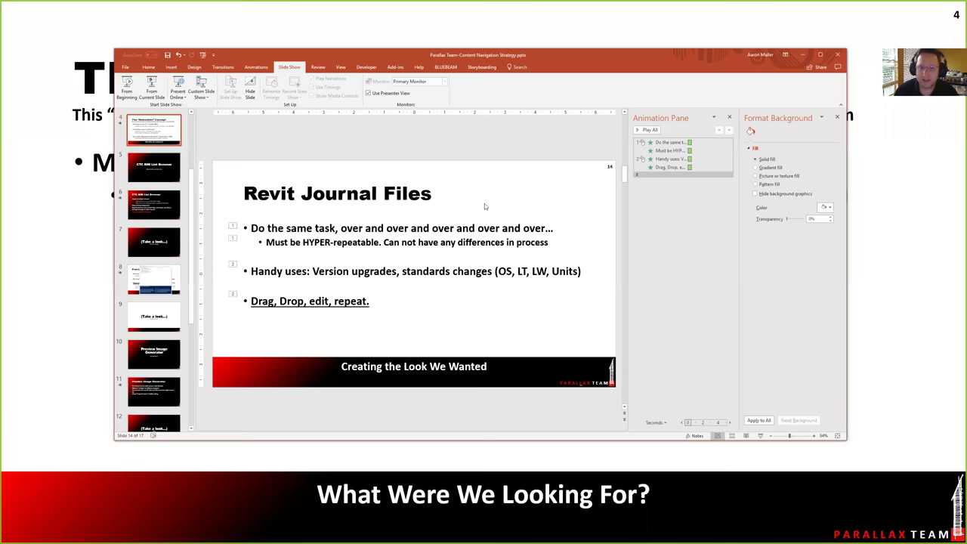
# Minimize PowerPoint, open a new File Explorer window at This PC and close the Temp folder window
pyautogui.click(801, 54)
pyautogui.click(83, 535)
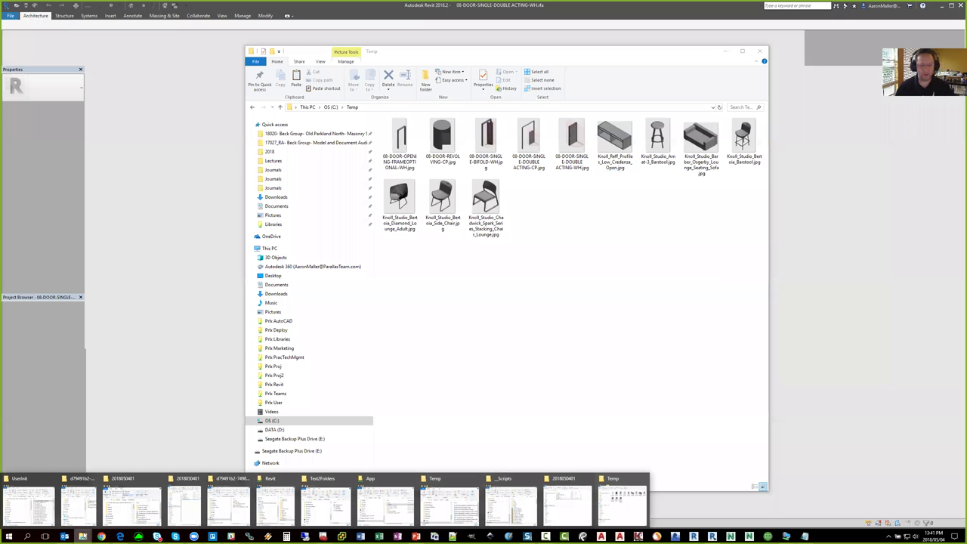
pyautogui.middleClick(84, 535)
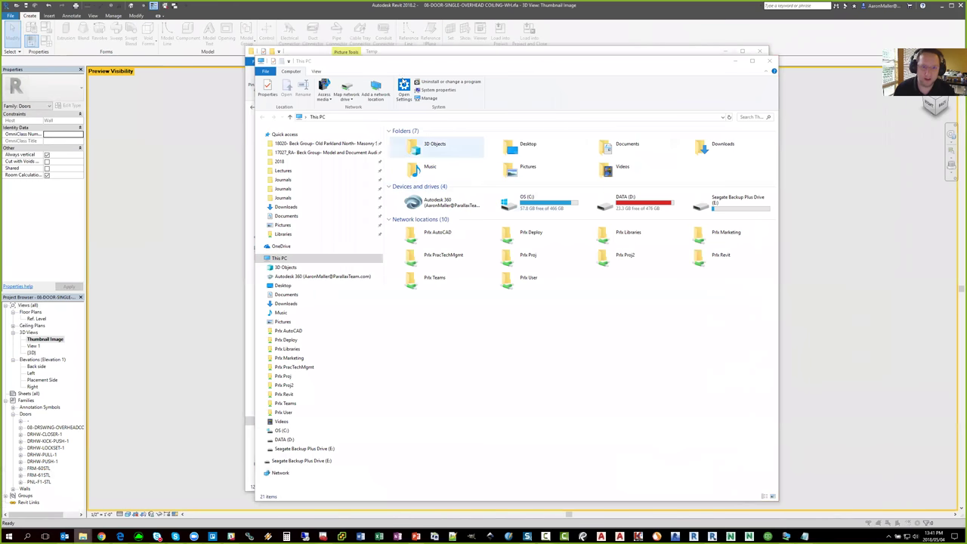
pyautogui.moveTo(412, 54); pyautogui.dragTo(585, 46)
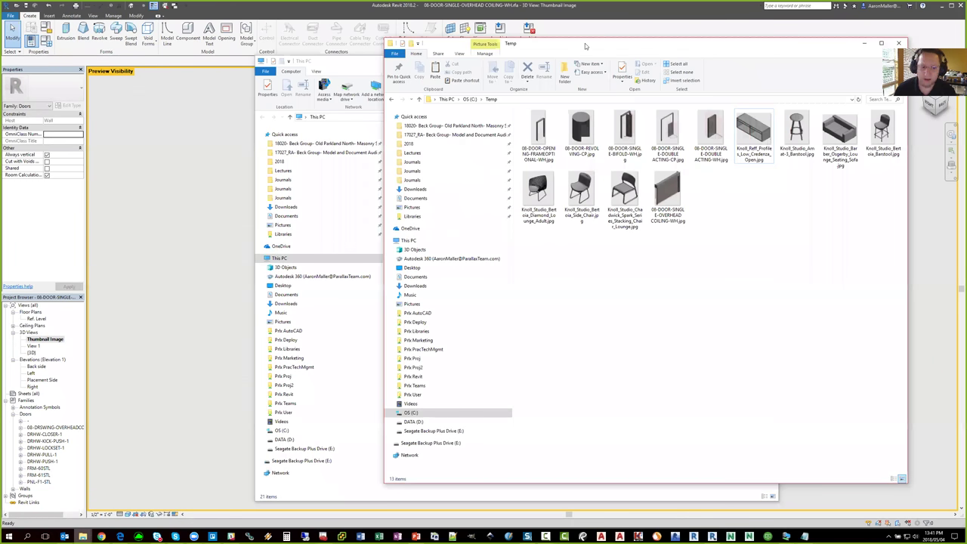
pyautogui.hotkey('ctrl', 'w')
pyautogui.moveTo(476, 65); pyautogui.dragTo(459, 39)
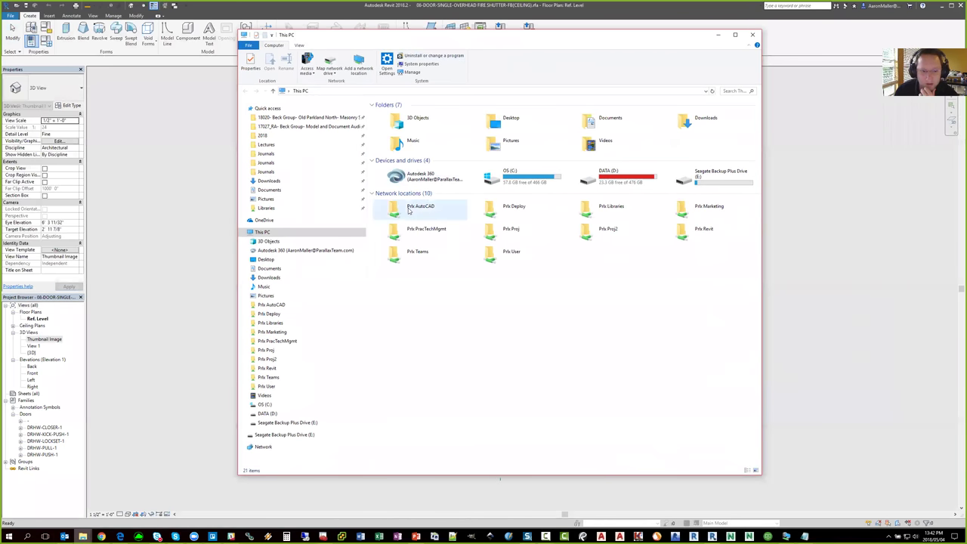
# Look through the Prlx Revit, AutoCAD, Marketing and Proj network locations in File Explorer
pyautogui.click(271, 369)
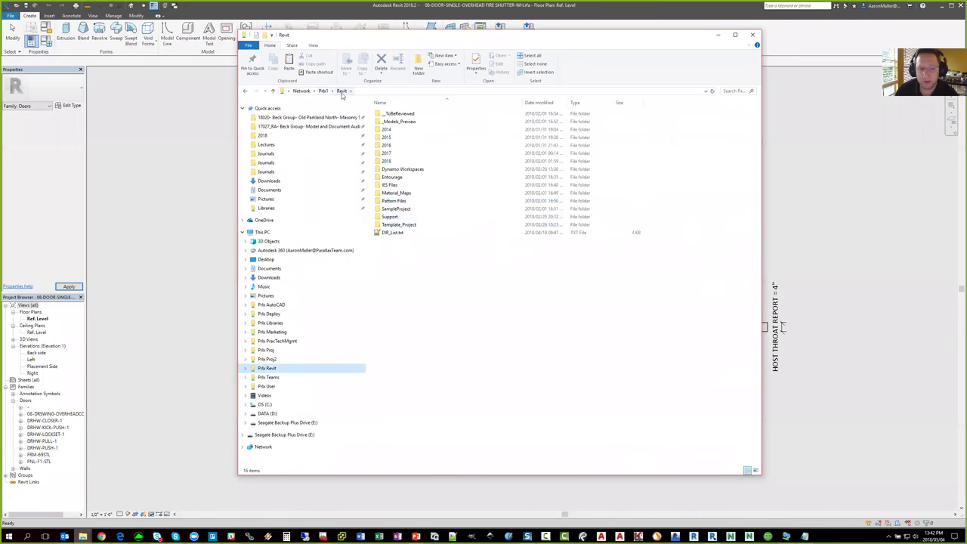
pyautogui.click(276, 305)
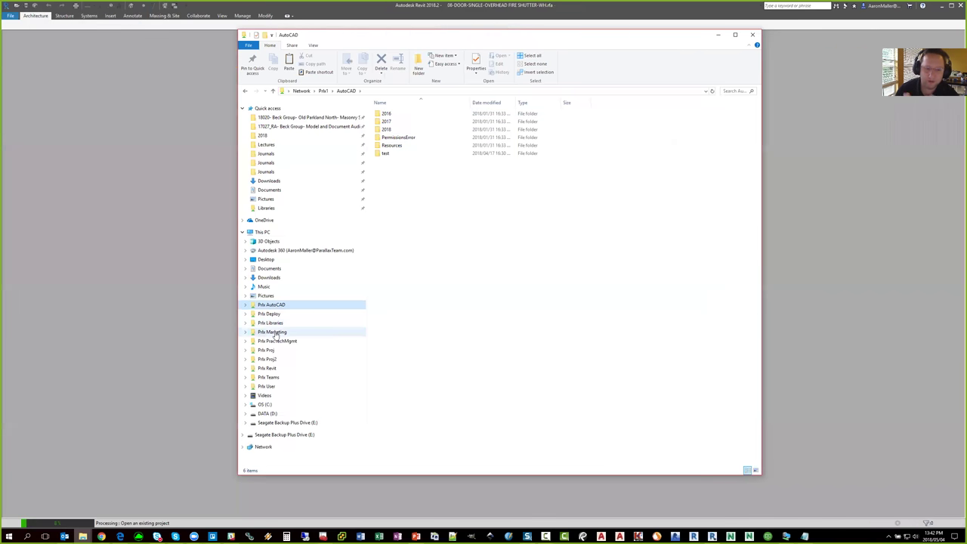
pyautogui.click(274, 332)
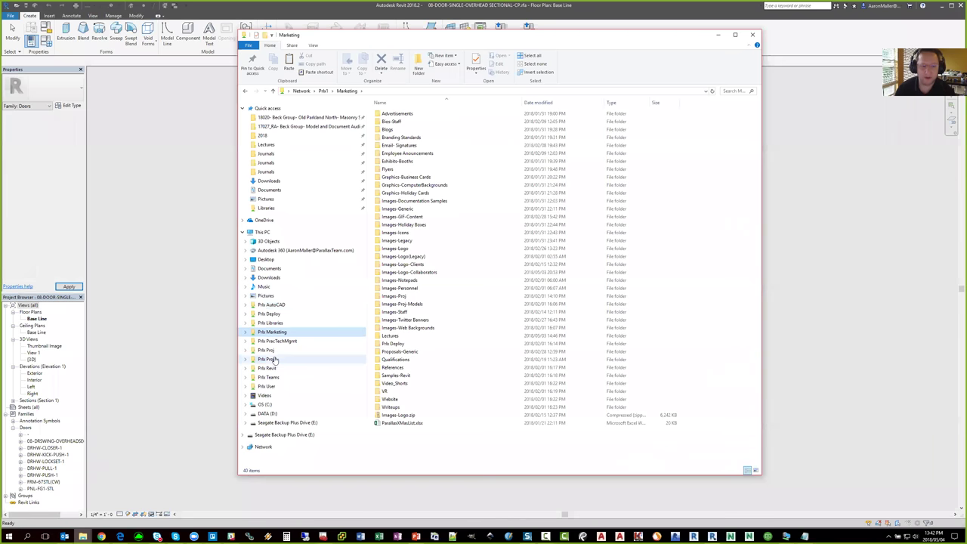
pyautogui.click(273, 351)
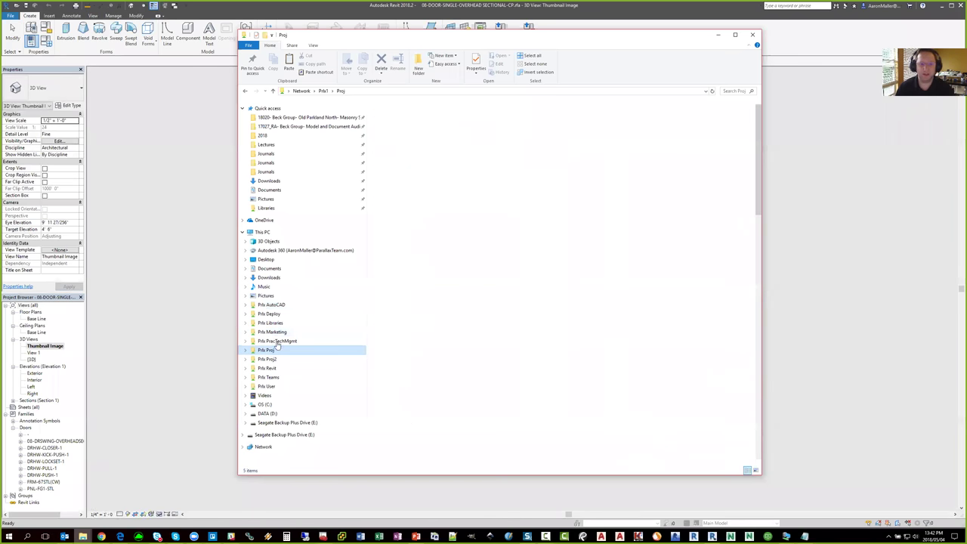
pyautogui.click(278, 304)
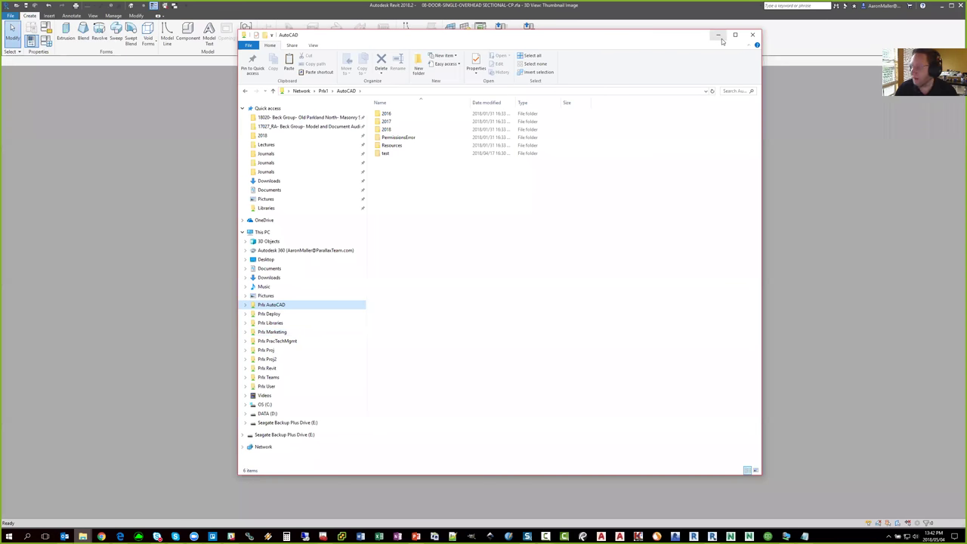
# Close the AutoCAD folder window, open the properties of the ACA 2018 Prlx Modern shortcut and move the dialog up
pyautogui.click(752, 36)
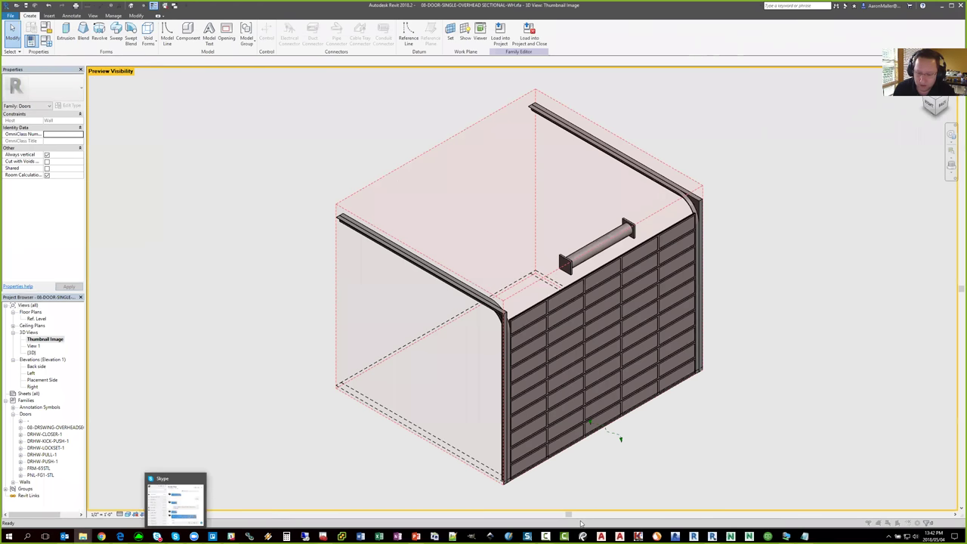
pyautogui.rightClick(602, 536)
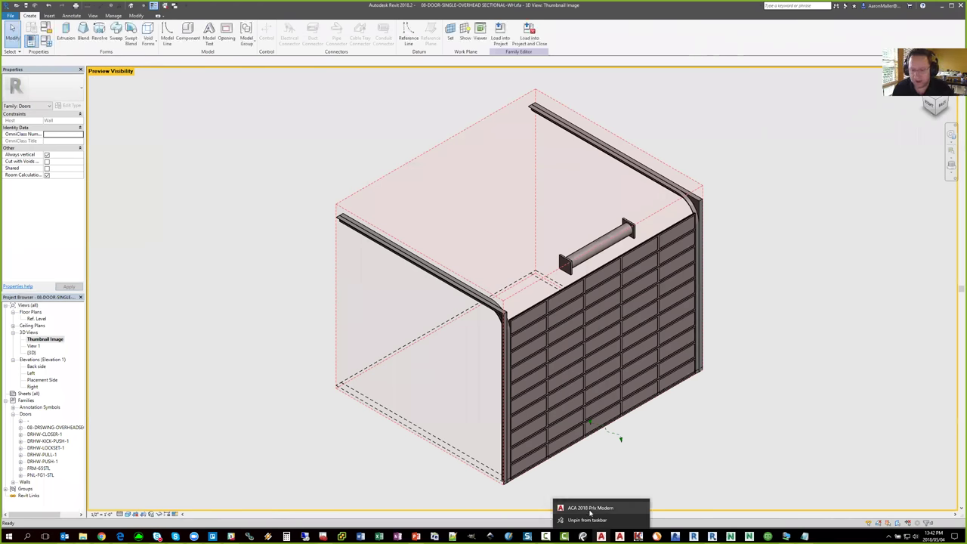
pyautogui.rightClick(591, 509)
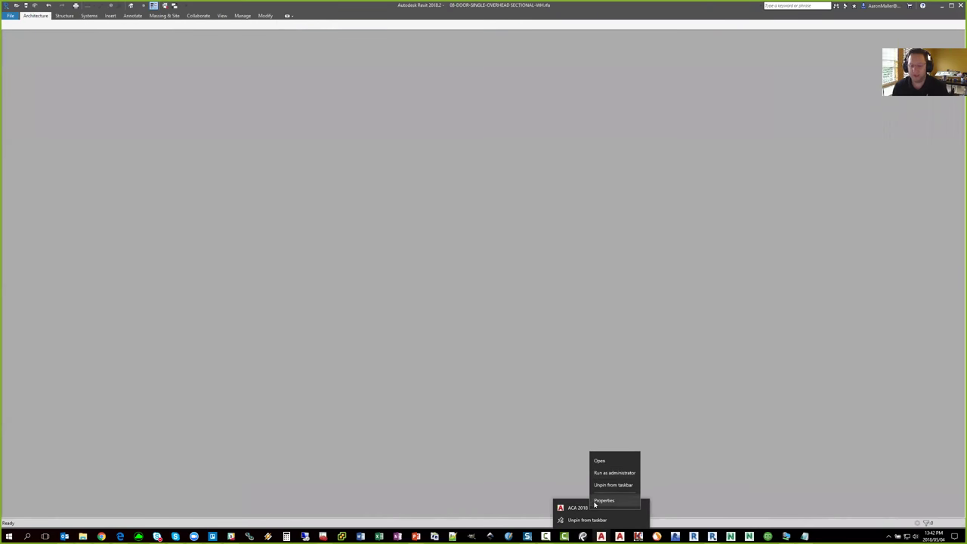
pyautogui.click(595, 497)
pyautogui.moveTo(621, 324); pyautogui.dragTo(514, 180)
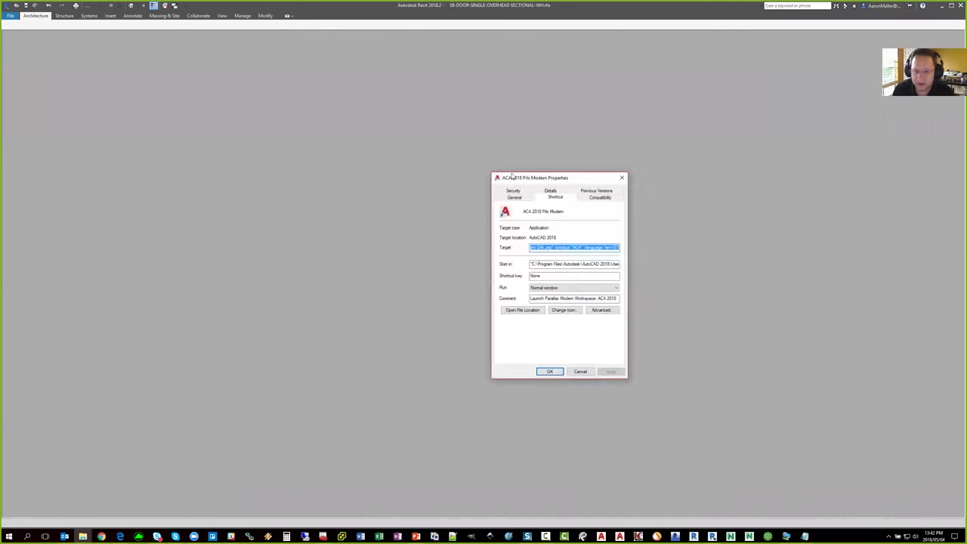
# Read through the shortcut's whole Target path, from the acad.exe location to the profile, product and language switches, and close the properties
pyautogui.click(607, 248)
pyautogui.press('Home')
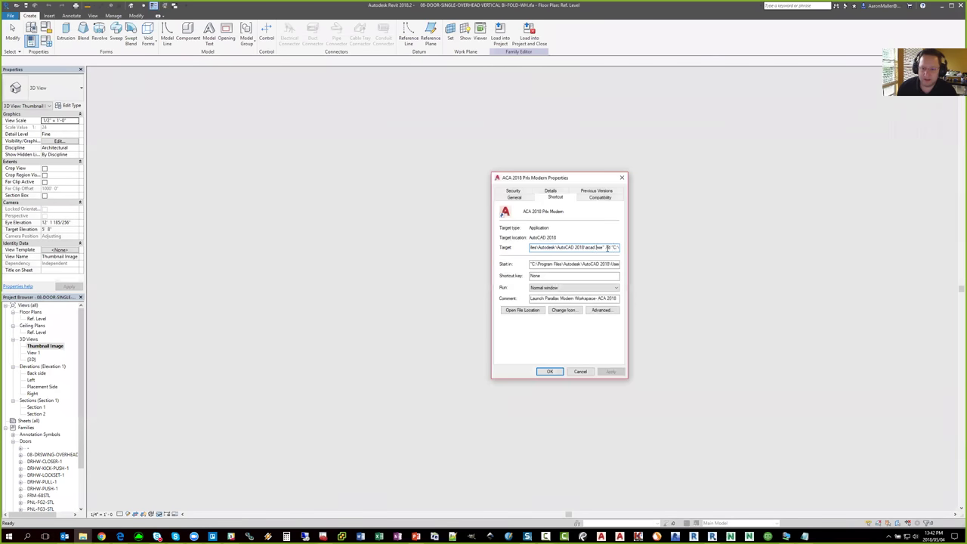
pyautogui.doubleClick(607, 248)
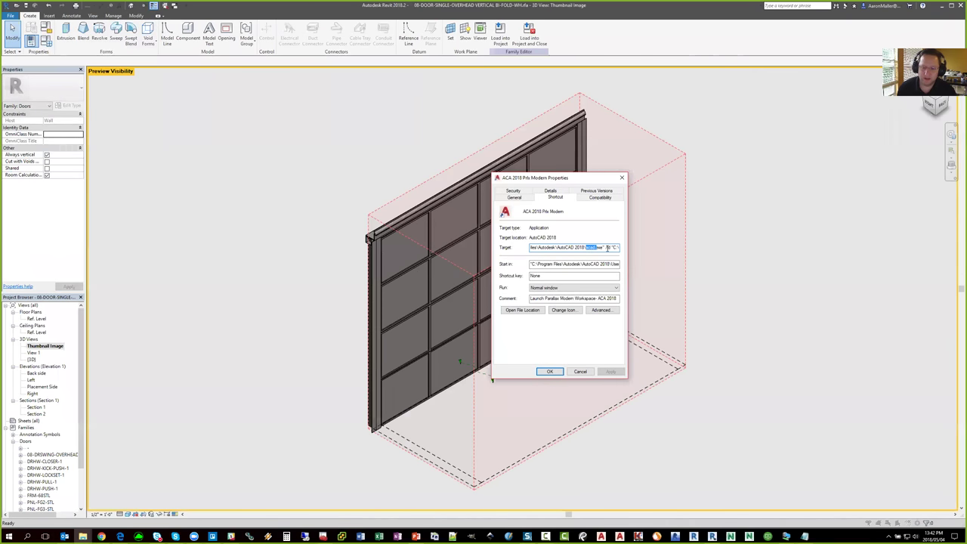
pyautogui.press('Right')
pyautogui.press('Right')
pyautogui.press('Right')
pyautogui.press('Right')
pyautogui.press('Right')
pyautogui.press('Right')
pyautogui.press('Right')
pyautogui.press('Right')
pyautogui.press('Right')
pyautogui.press('Right')
pyautogui.press('Right')
pyautogui.press('Right')
pyautogui.press('Right')
pyautogui.press('Right')
pyautogui.press('Right')
pyautogui.press('Right')
pyautogui.press('Right')
pyautogui.press('Right')
pyautogui.press('Right')
pyautogui.press('Right')
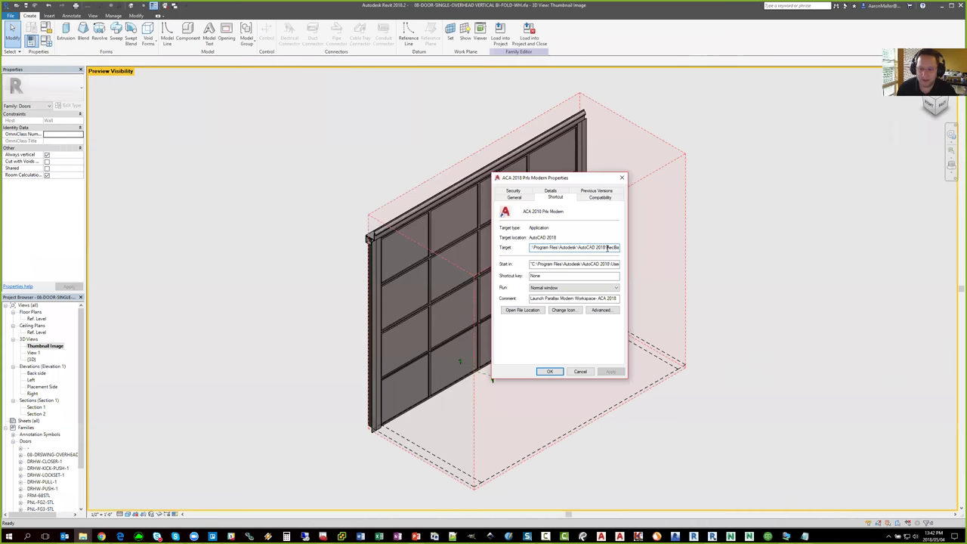
pyautogui.press('Right')
pyautogui.press('Right')
pyautogui.press('Right')
pyautogui.press('Right')
pyautogui.press('Right')
pyautogui.press('Right')
pyautogui.press('Right')
pyautogui.press('Right')
pyautogui.press('Right')
pyautogui.press('Right')
pyautogui.press('Right')
pyautogui.press('Right')
pyautogui.press('Right')
pyautogui.press('Right')
pyautogui.press('Right')
pyautogui.press('Right')
pyautogui.press('Right')
pyautogui.press('Right')
pyautogui.hotkey('shift', 'Left')
pyautogui.hotkey('shift', 'Left')
pyautogui.hotkey('shift', 'Left')
pyautogui.hotkey('shift', 'Left')
pyautogui.hotkey('shift', 'Left')
pyautogui.hotkey('shift', 'Left')
pyautogui.hotkey('shift', 'Left')
pyautogui.hotkey('shift', 'Left')
pyautogui.hotkey('shift', 'Left')
pyautogui.hotkey('shift', 'Left')
pyautogui.hotkey('shift', 'Left')
pyautogui.hotkey('shift', 'Left')
pyautogui.hotkey('shift', 'Left')
pyautogui.hotkey('shift', 'Left')
pyautogui.hotkey('shift', 'Left')
pyautogui.hotkey('shift', 'Left')
pyautogui.hotkey('shift', 'Left')
pyautogui.hotkey('shift', 'Left')
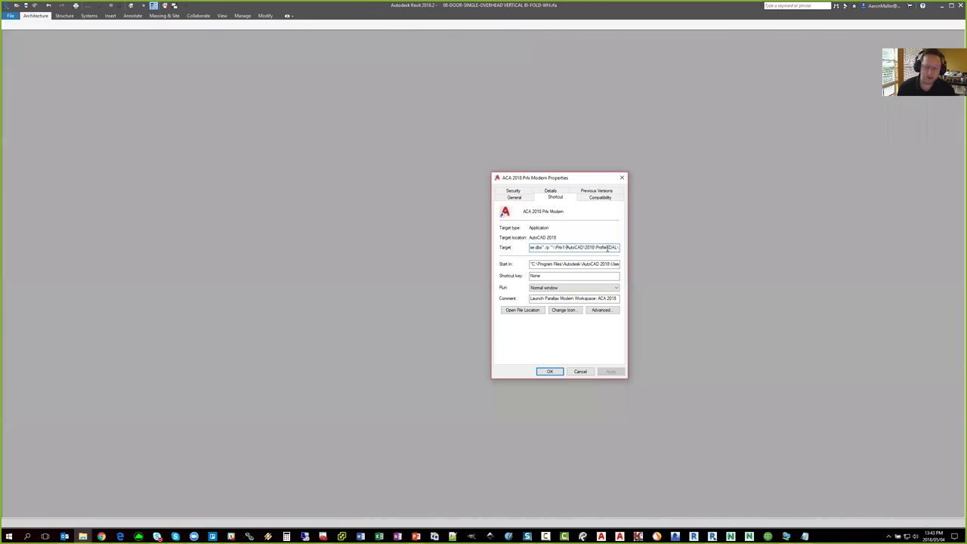
pyautogui.press('Right')
pyautogui.press('Right')
pyautogui.press('Right')
pyautogui.press('Right')
pyautogui.press('Right')
pyautogui.press('Right')
pyautogui.press('Right')
pyautogui.press('Right')
pyautogui.press('Right')
pyautogui.press('Right')
pyautogui.press('Right')
pyautogui.press('Right')
pyautogui.press('Right')
pyautogui.press('Right')
pyautogui.press('Right')
pyautogui.press('Right')
pyautogui.press('Right')
pyautogui.press('Right')
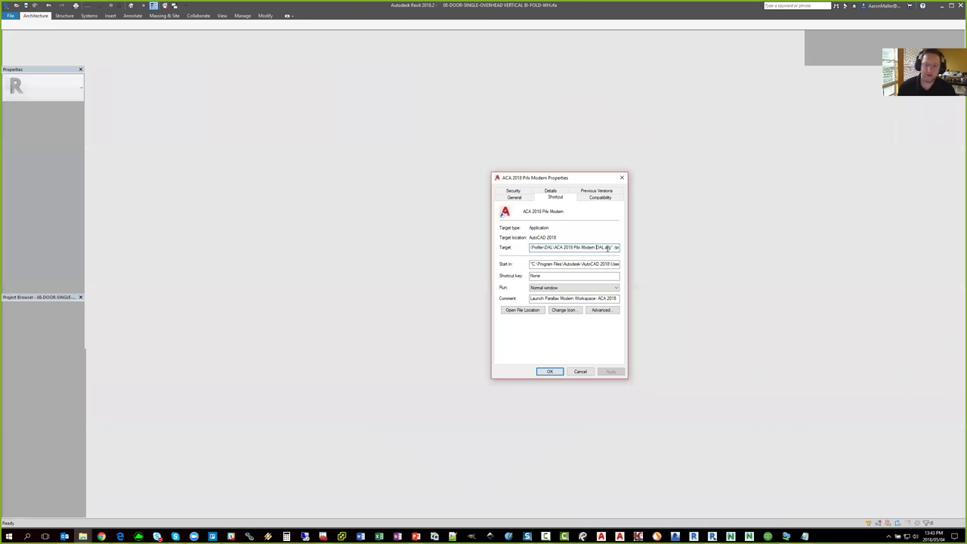
pyautogui.press('Right')
pyautogui.press('Right')
pyautogui.press('Right')
pyautogui.press('Right')
pyautogui.press('Right')
pyautogui.press('Right')
pyautogui.press('Right')
pyautogui.press('Right')
pyautogui.press('Right')
pyautogui.press('Right')
pyautogui.press('Right')
pyautogui.press('Right')
pyautogui.press('Right')
pyautogui.press('Right')
pyautogui.press('Right')
pyautogui.press('Right')
pyautogui.press('Right')
pyautogui.press('Right')
pyautogui.press('Right')
pyautogui.press('Right')
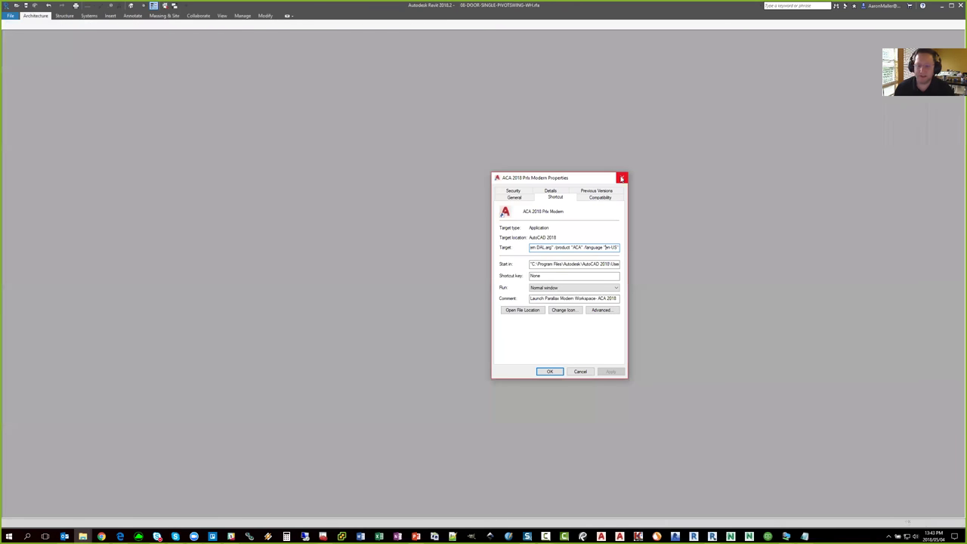
pyautogui.click(622, 178)
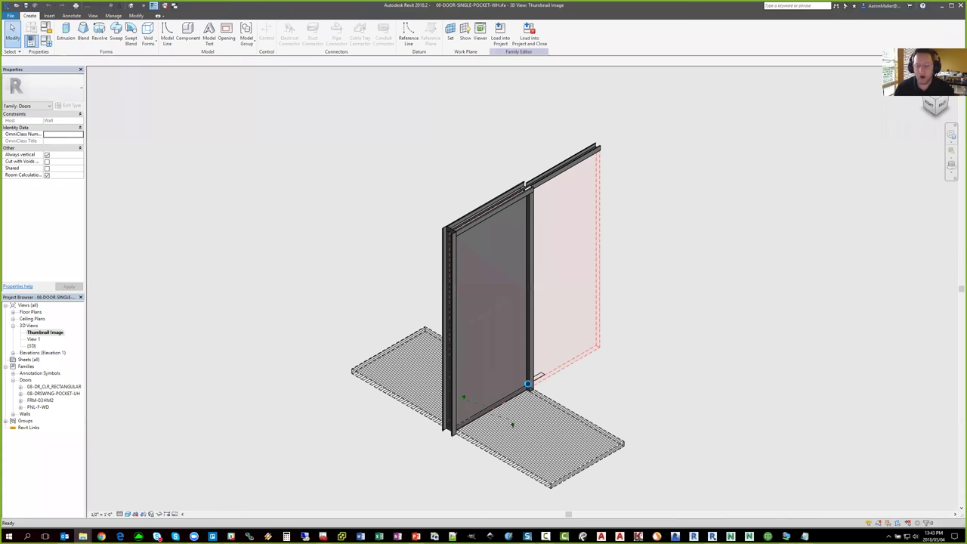
pyautogui.hotkey('alt', 'f')
pyautogui.press('Escape')
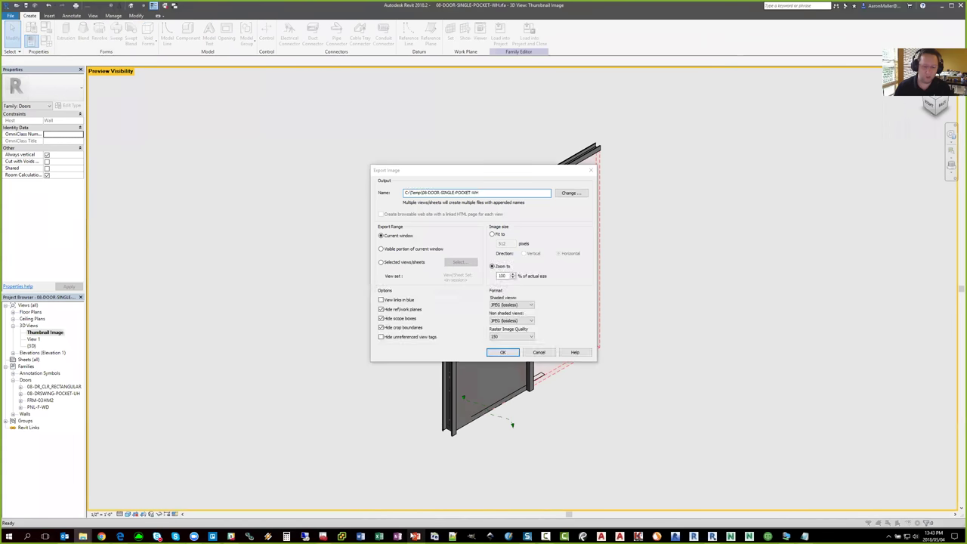
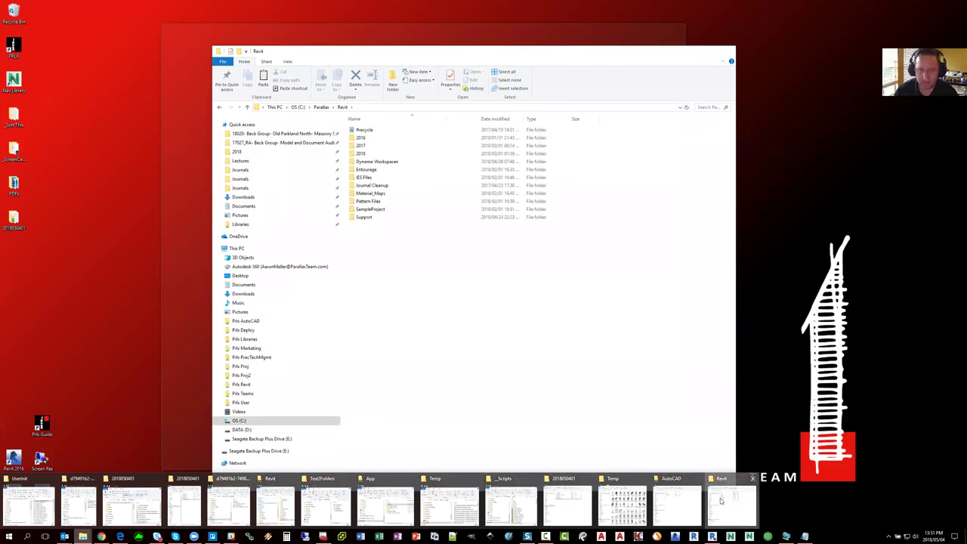
# Bring up the Revit folder window, look into Prlx PracTechMgmt's _Guides-Videos folder, open __Scripts and widen its Name column
pyautogui.click(720, 500)
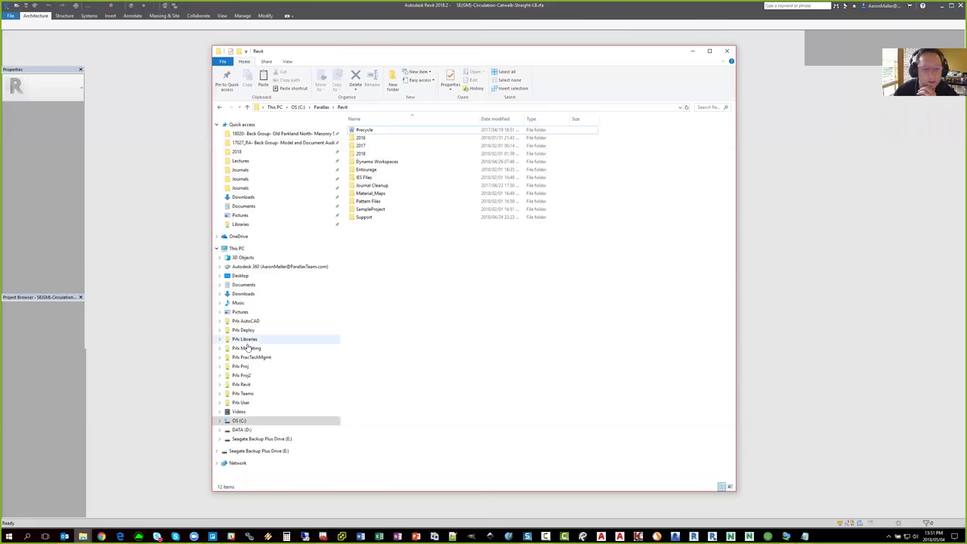
pyautogui.click(251, 357)
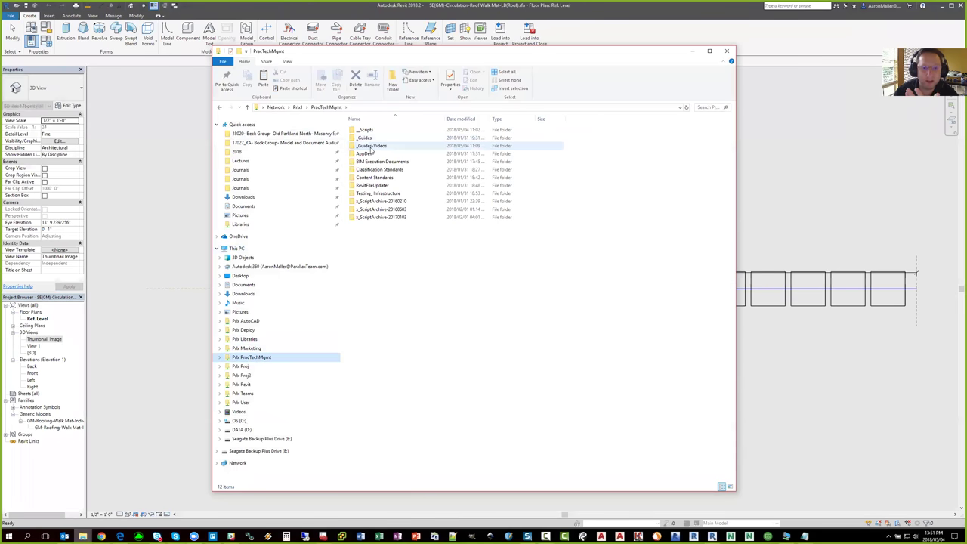
pyautogui.doubleClick(369, 146)
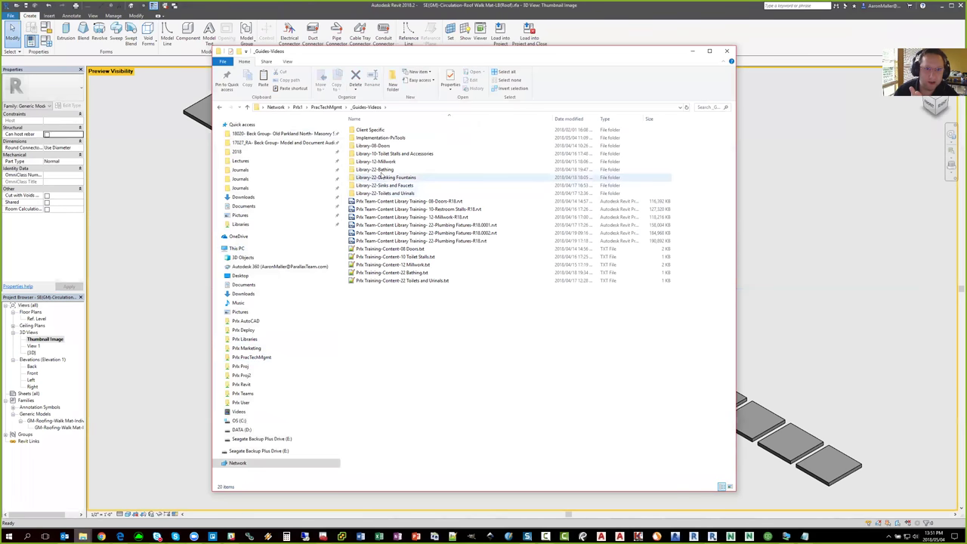
pyautogui.click(336, 108)
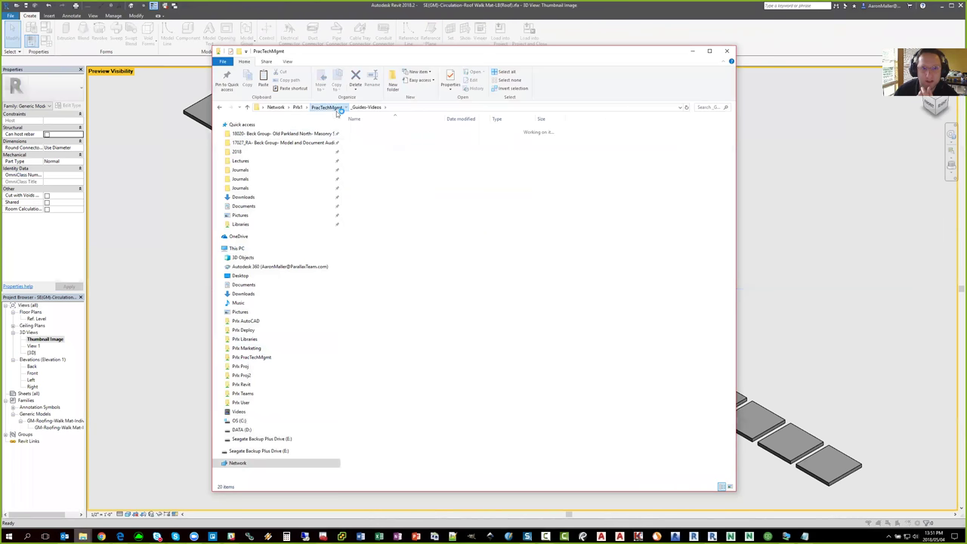
pyautogui.doubleClick(371, 130)
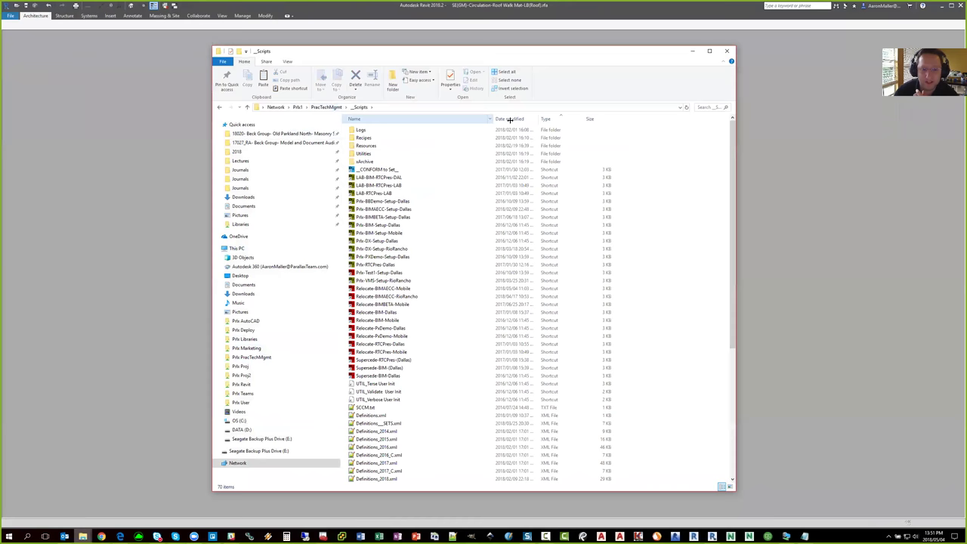
pyautogui.moveTo(510, 120); pyautogui.dragTo(549, 120)
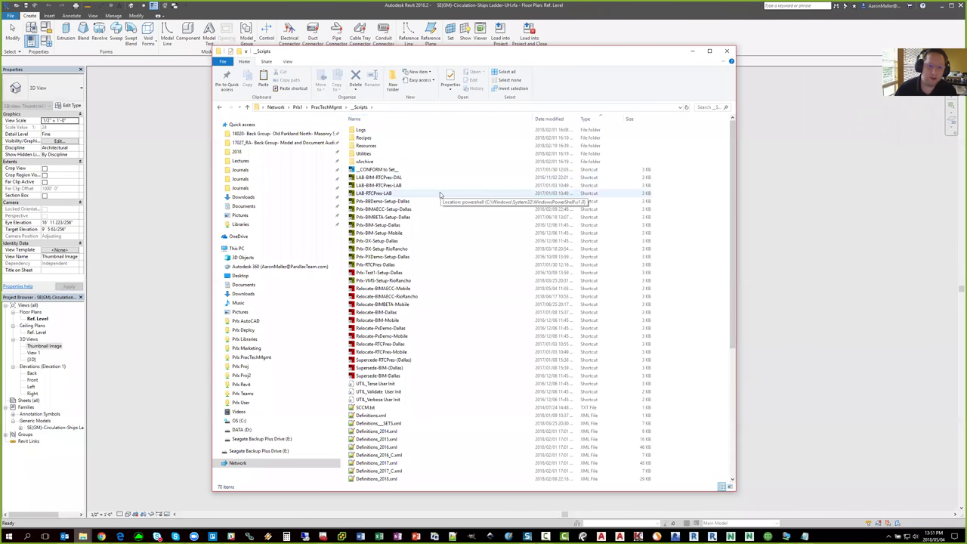
# Point out the BIMAECC and BIM Dallas setup shortcuts and the Relocate-BIMAECC RioRancho and Mobile shortcuts in __Scripts
pyautogui.doubleClick(408, 210)
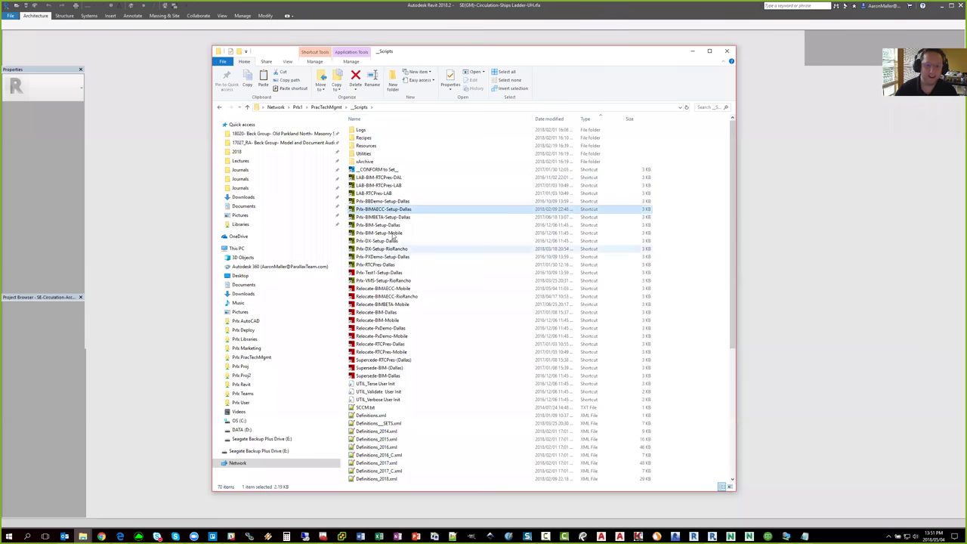
pyautogui.click(395, 225)
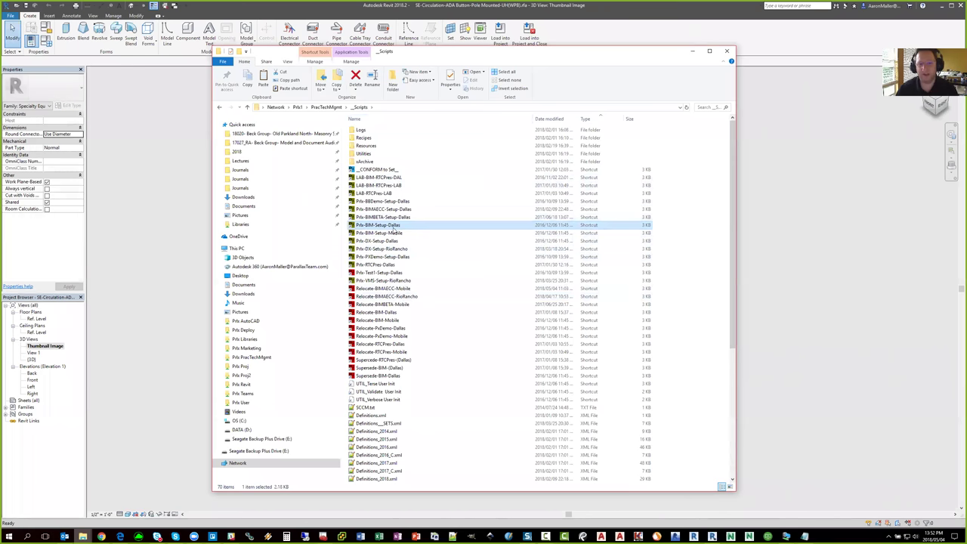
pyautogui.click(398, 297)
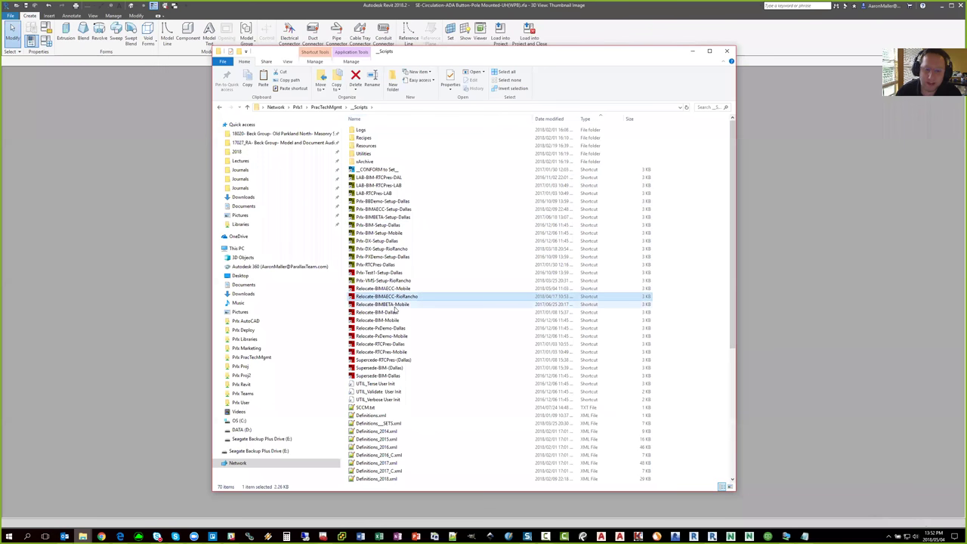
pyautogui.click(358, 290)
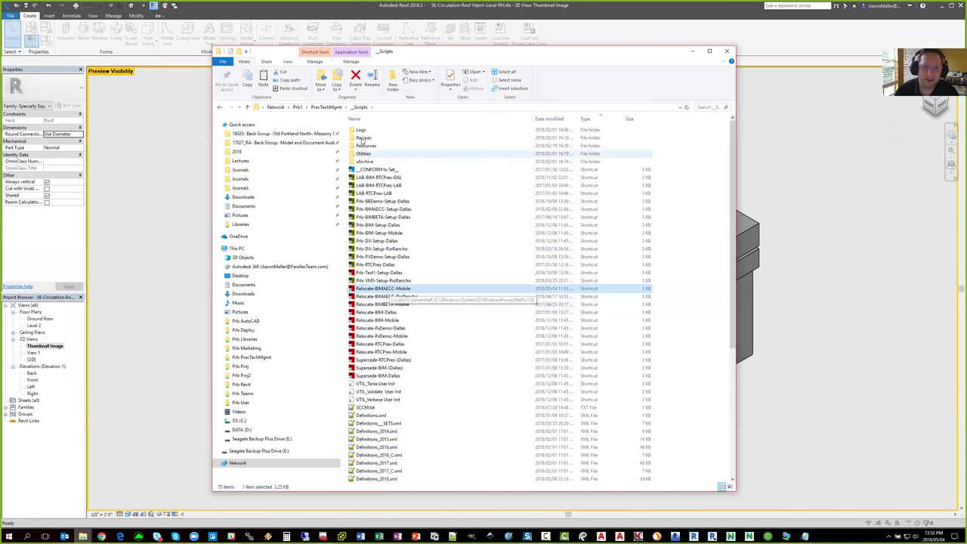
# Play PxTools Relocate.mp4 from the Implementation-PxTools folder in _Guides-Videos, close the player and minimize the File Explorer window
pyautogui.hotkey('alt', 'Up')
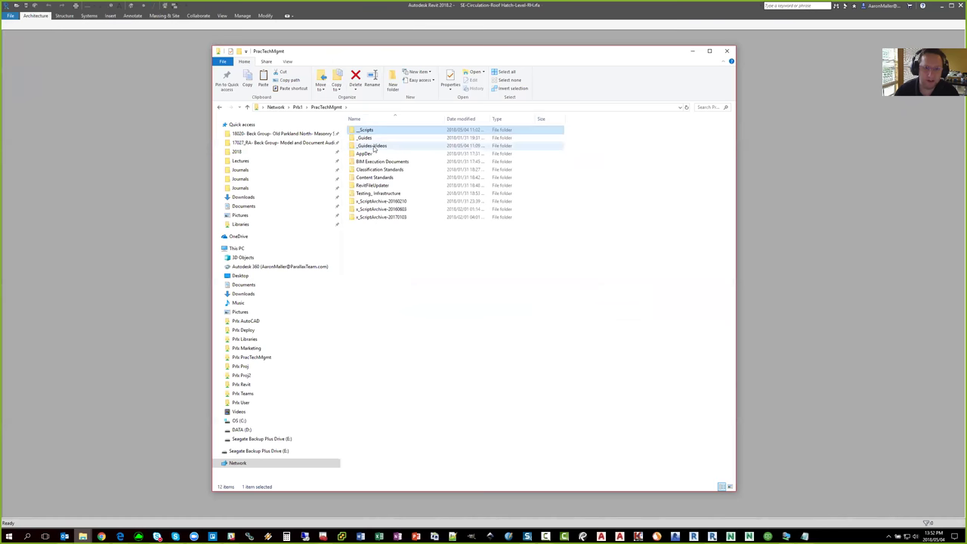
pyautogui.doubleClick(373, 147)
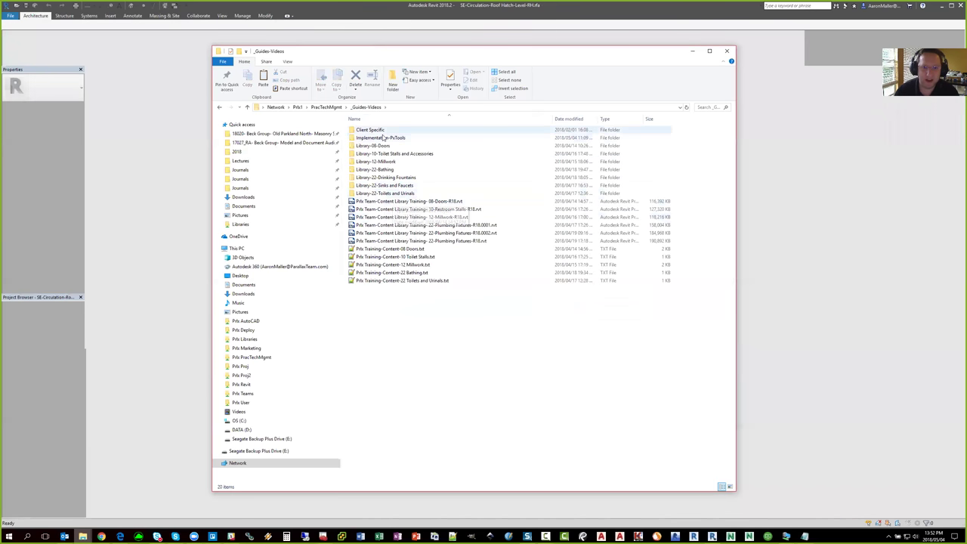
pyautogui.doubleClick(383, 138)
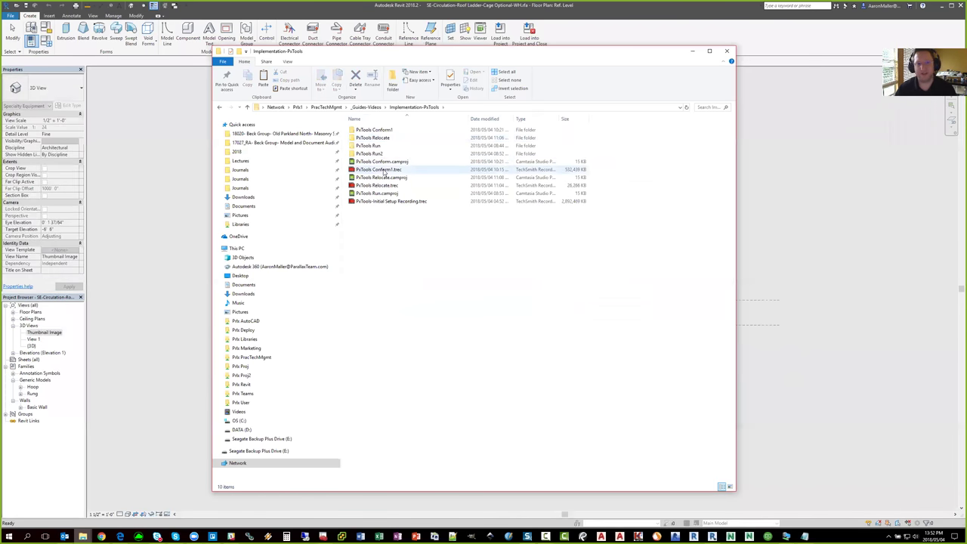
pyautogui.doubleClick(374, 138)
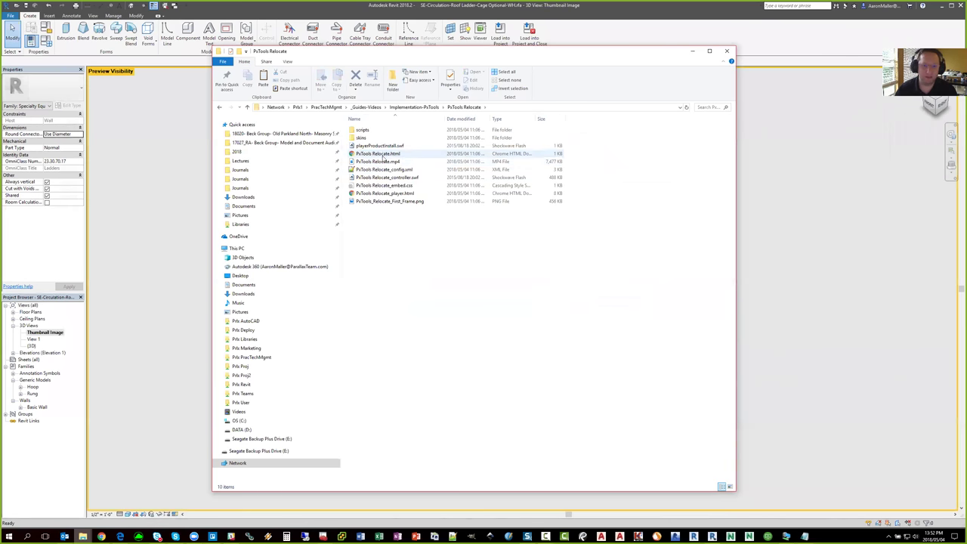
pyautogui.doubleClick(384, 162)
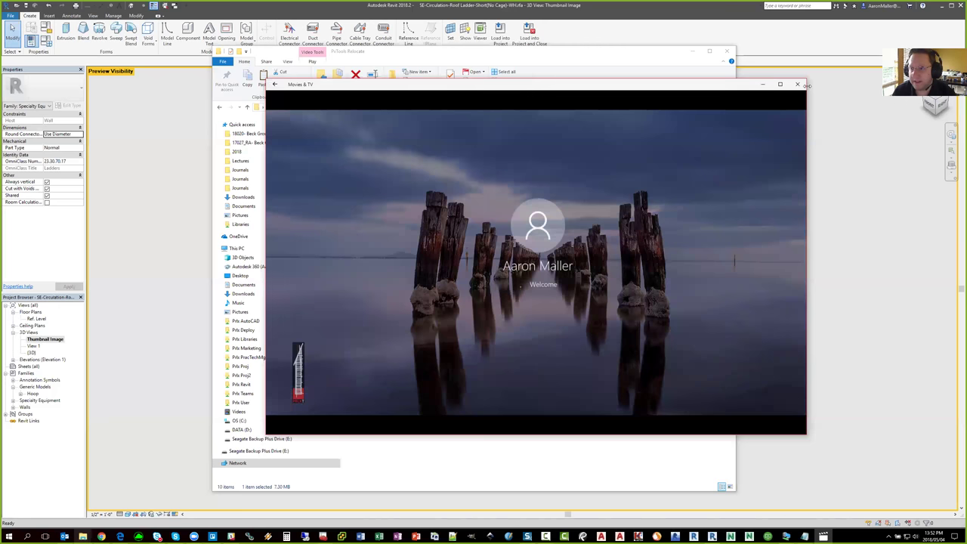
pyautogui.click(796, 84)
pyautogui.click(692, 51)
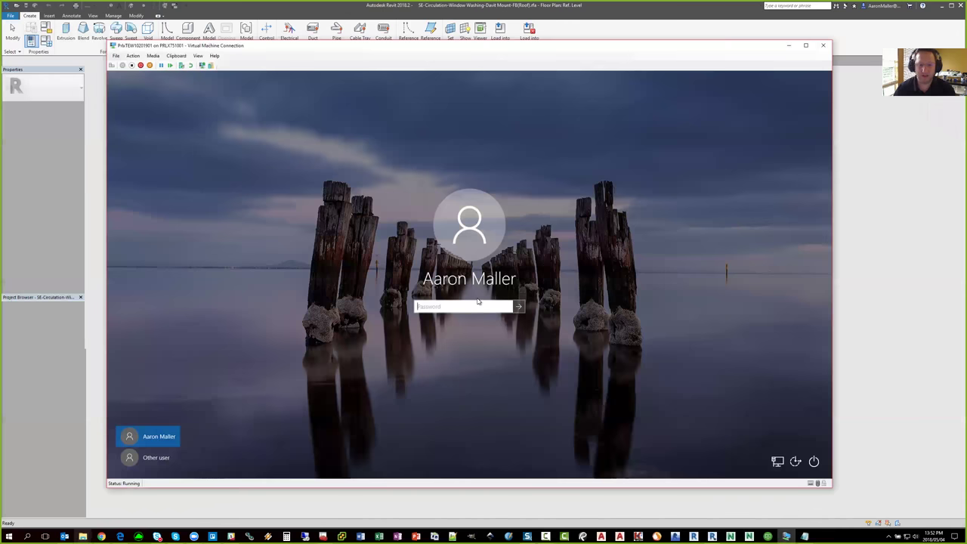
# Sign in to the virtual machine by entering the account password
pyautogui.click(475, 305)
pyautogui.write('•••')
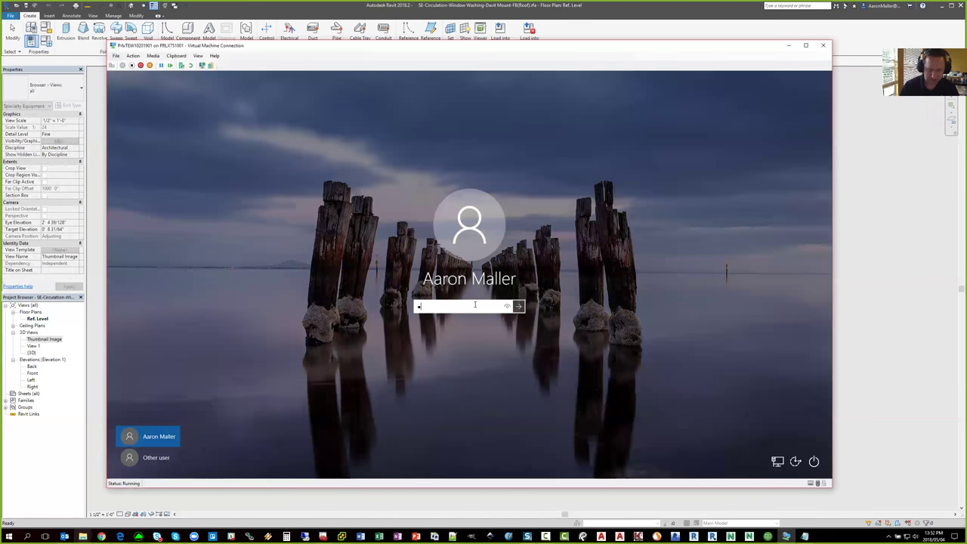
pyautogui.write('•••••••')
pyautogui.press('Return')
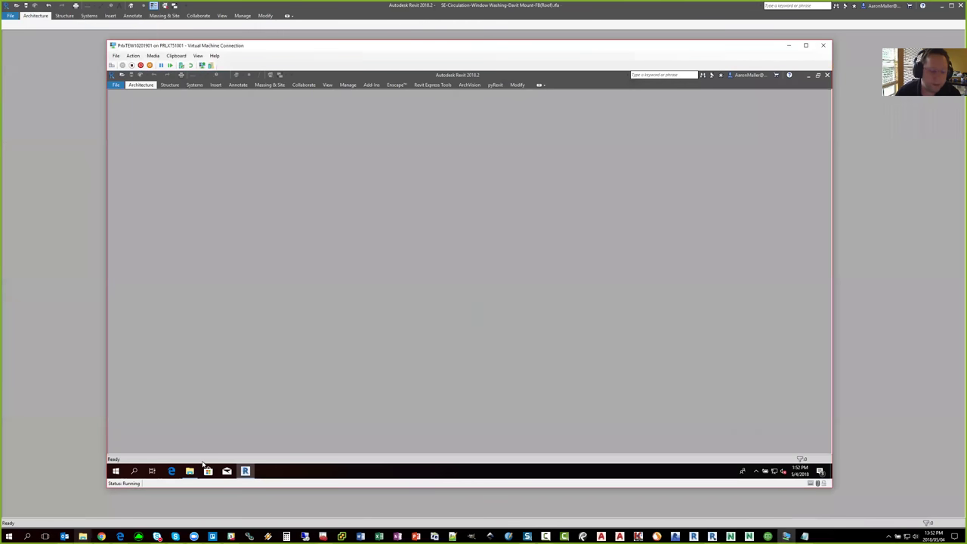
# Open File Explorer in the virtual machine, look through the Prlx AutoCAD and Prlx Revit locations, and shift the window slightly
pyautogui.click(190, 472)
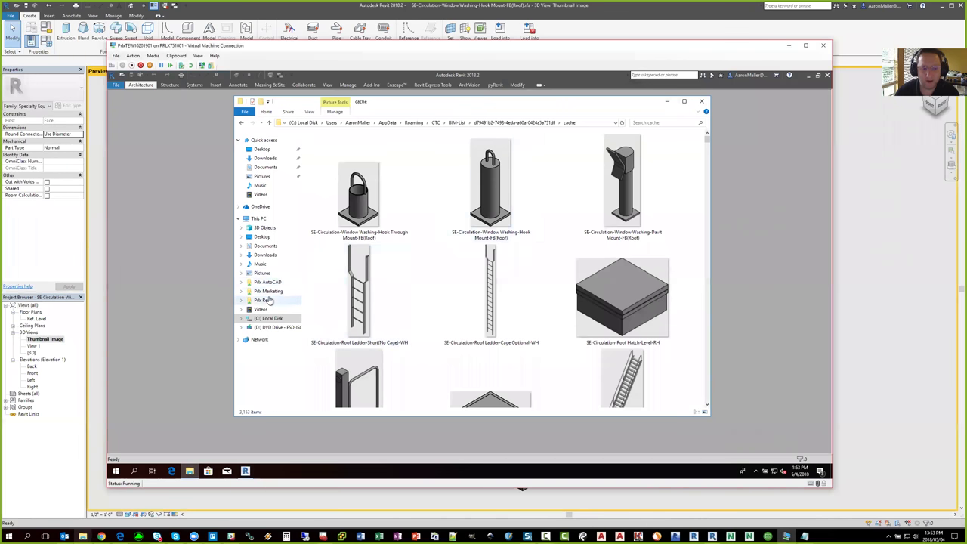
pyautogui.click(268, 282)
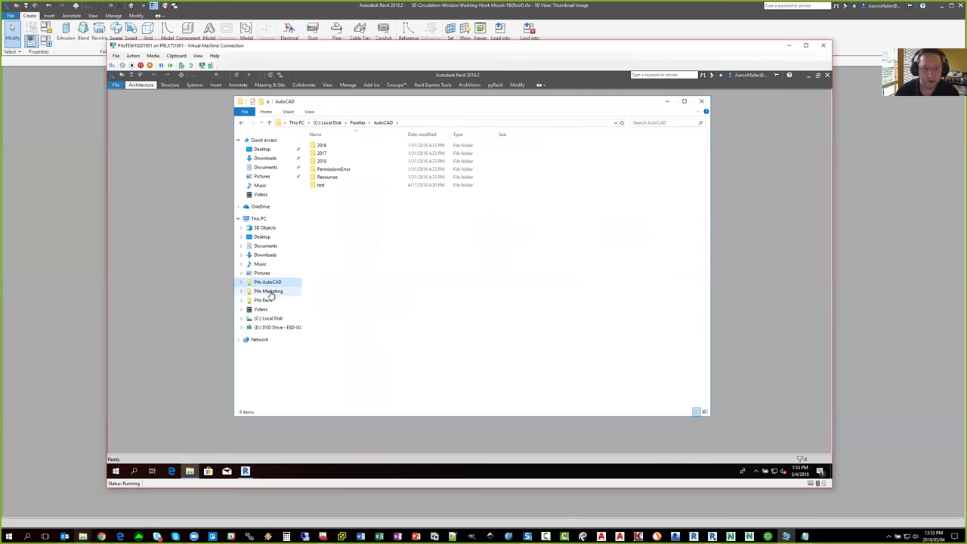
pyautogui.click(266, 300)
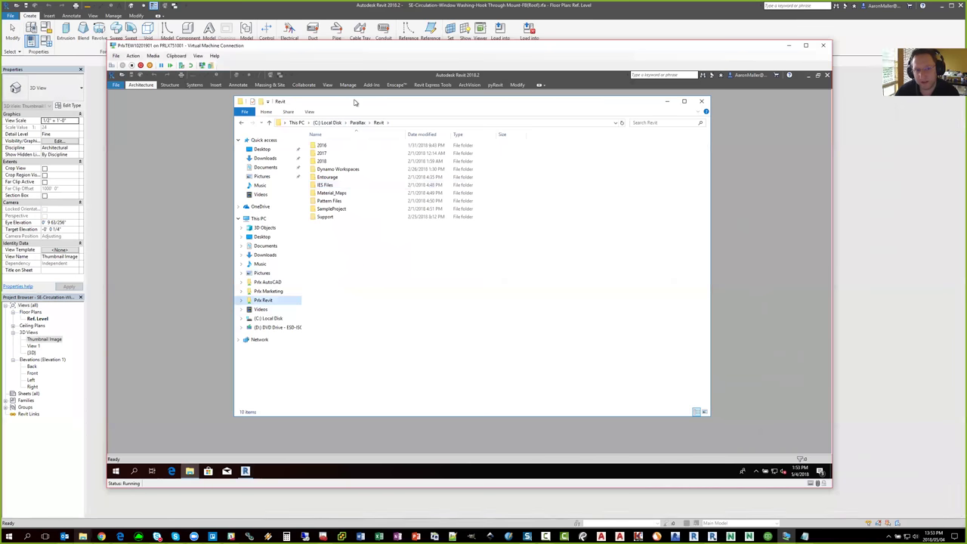
pyautogui.moveTo(355, 102); pyautogui.dragTo(389, 108)
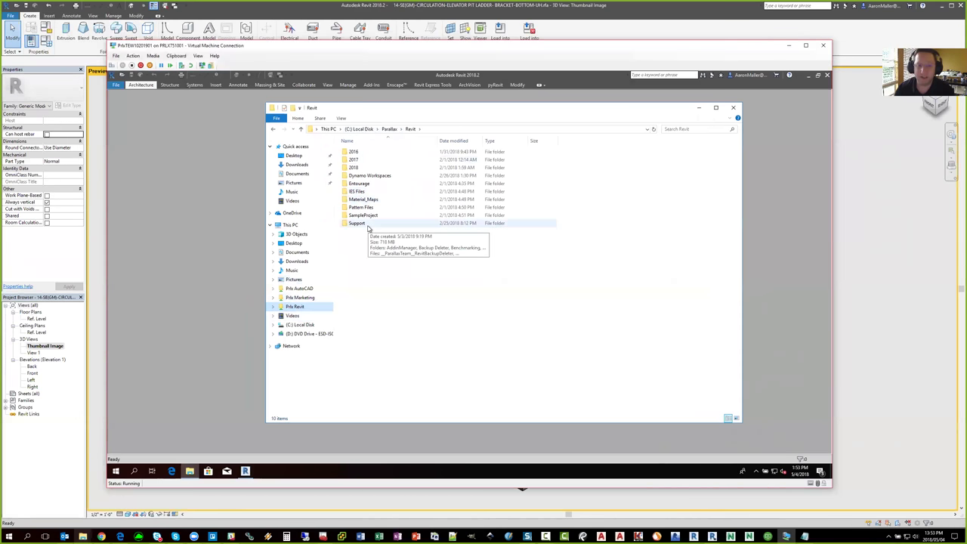
# Close the virtual machine's File Explorer window and create a new Revit project from the Parallax Template
pyautogui.click(733, 108)
pyautogui.click(116, 84)
pyautogui.click(131, 113)
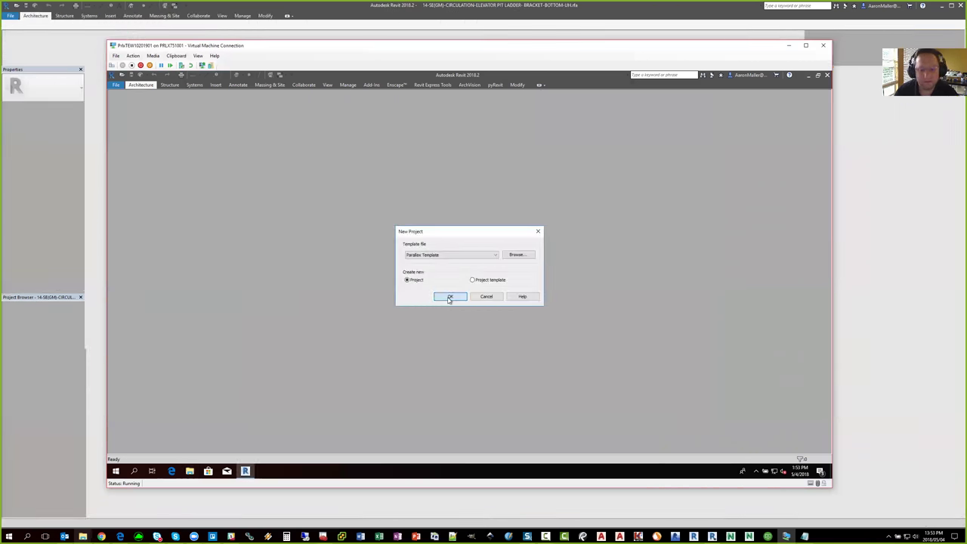
pyautogui.click(449, 296)
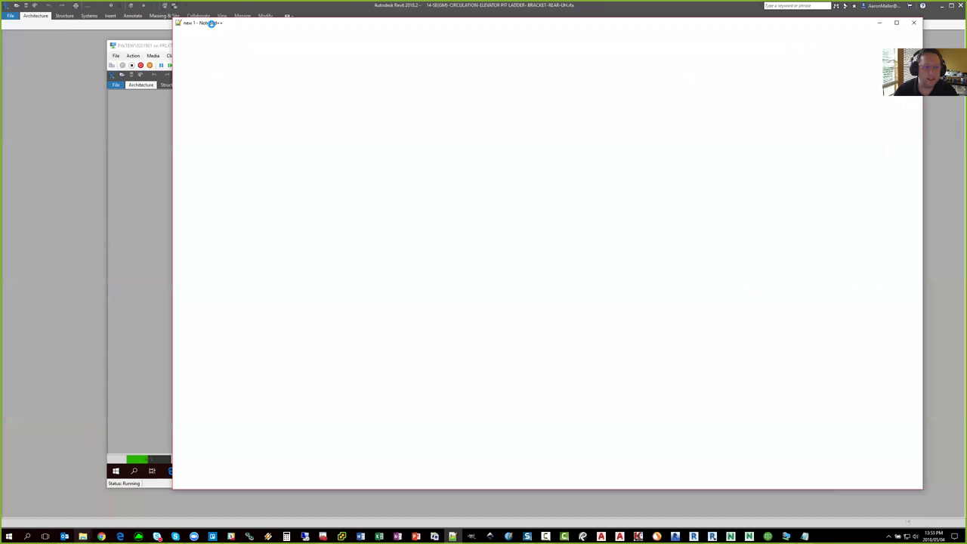
# Move the Notepad++ window out of the way so the virtual machine window is in view
pyautogui.click(160, 49)
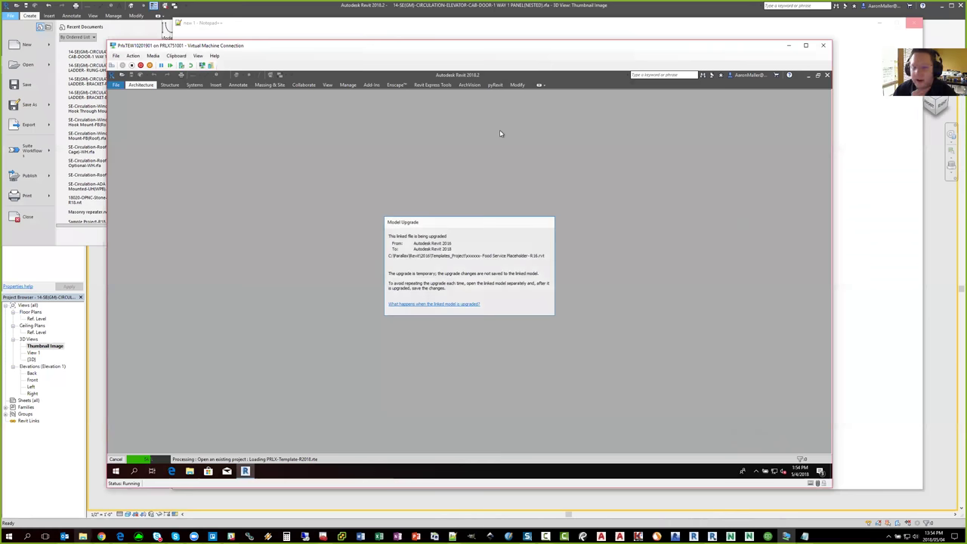
pyautogui.click(302, 21)
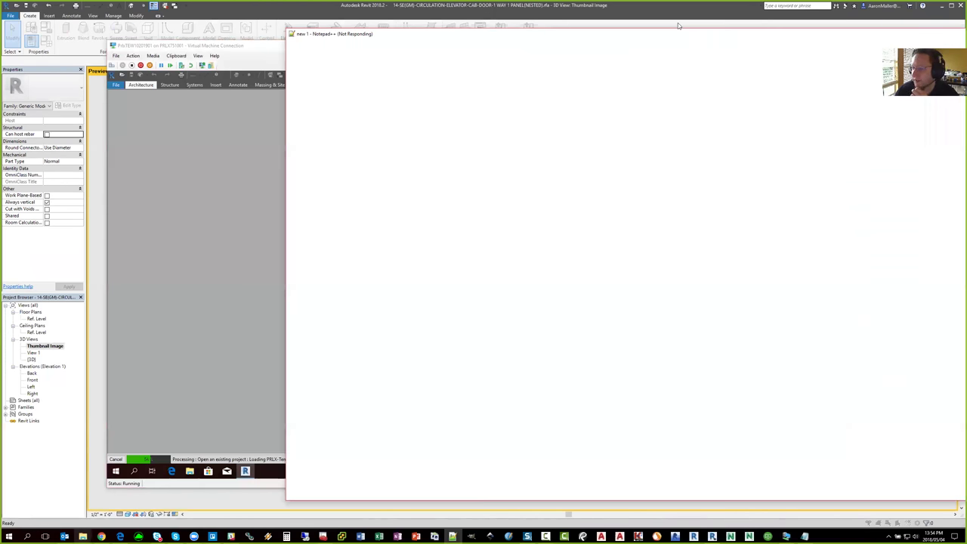
pyautogui.moveTo(678, 30); pyautogui.dragTo(963, 268)
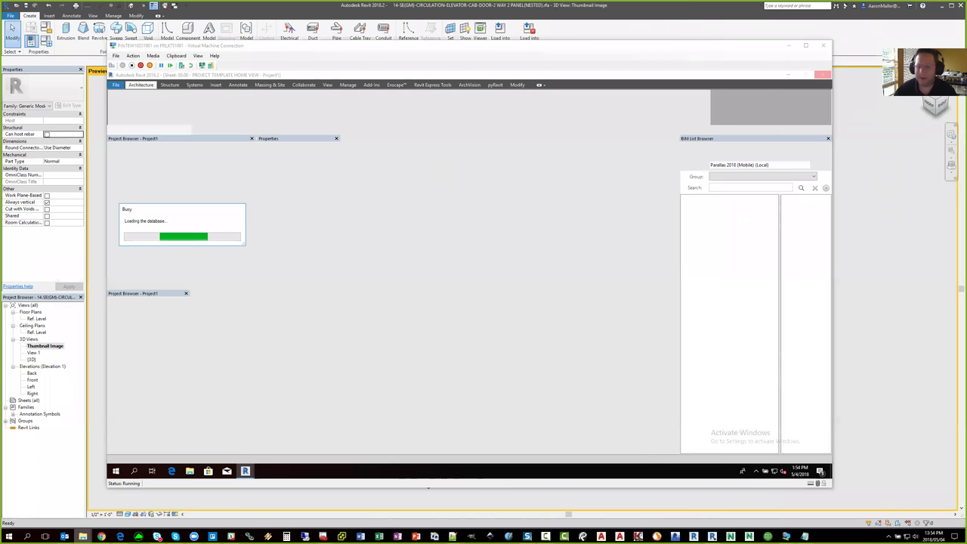
pyautogui.click(10, 15)
pyautogui.press('Escape')
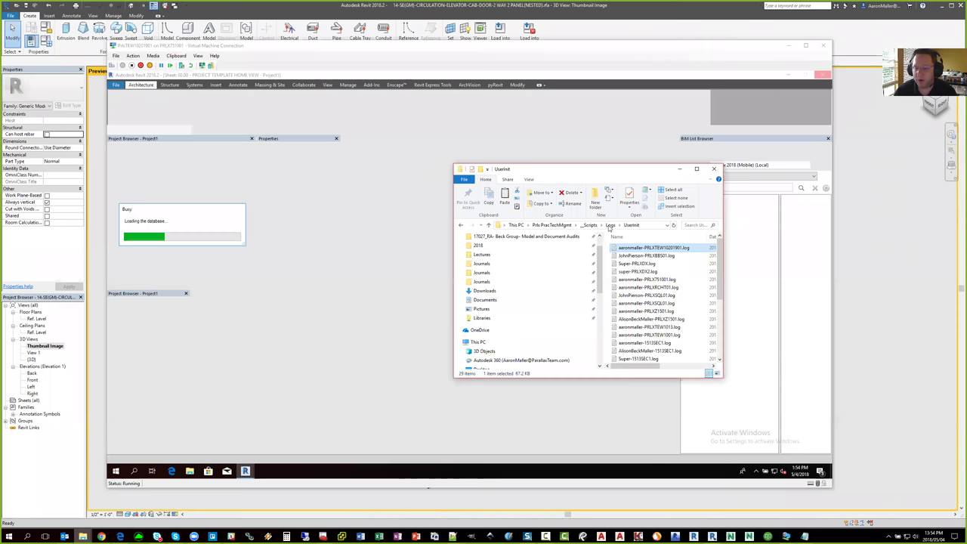
# Open the BIMLaptopAECC log from Logs\AdminRollout, highlight its Relocate: C_ACA2018 shortcut entries, and close the log
pyautogui.hotkey('alt', 'Up')
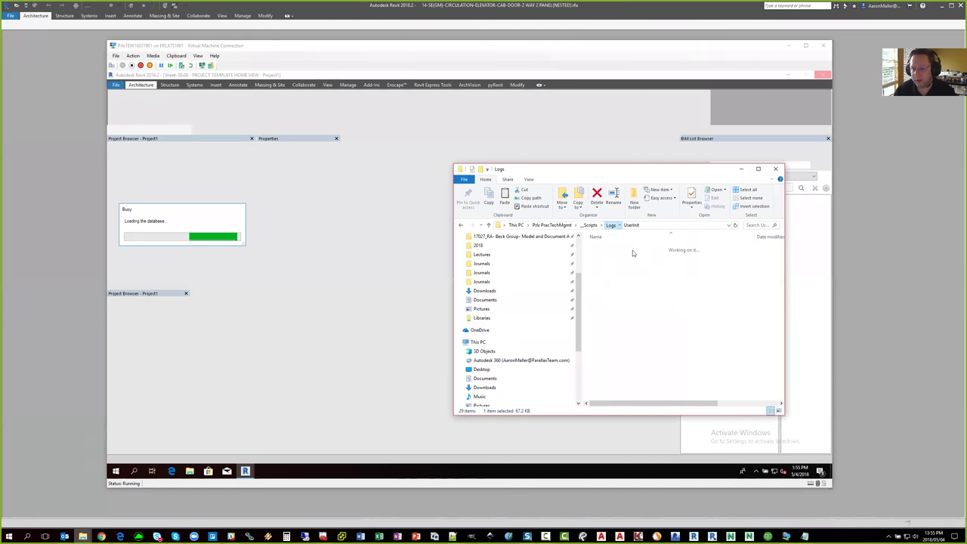
pyautogui.click(627, 249)
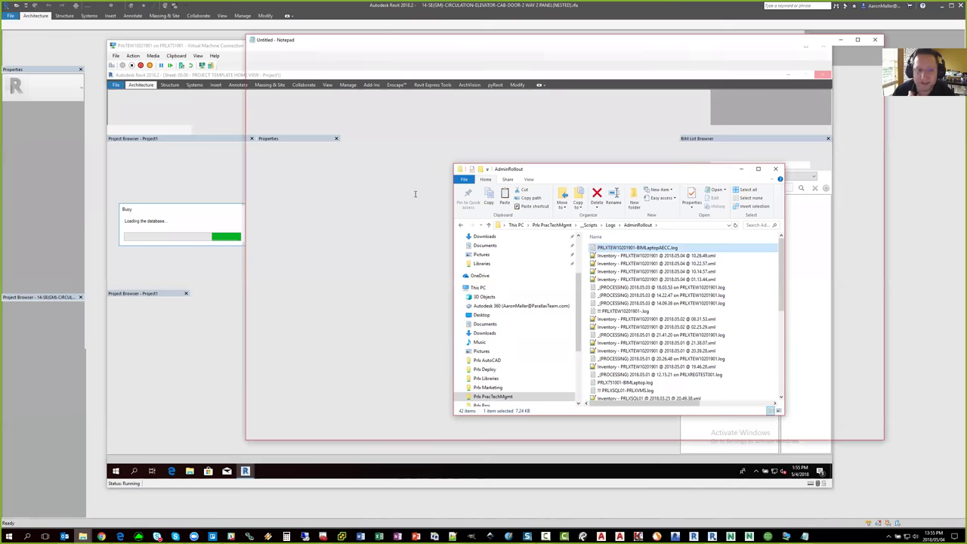
pyautogui.scroll(-20, 371, 219)
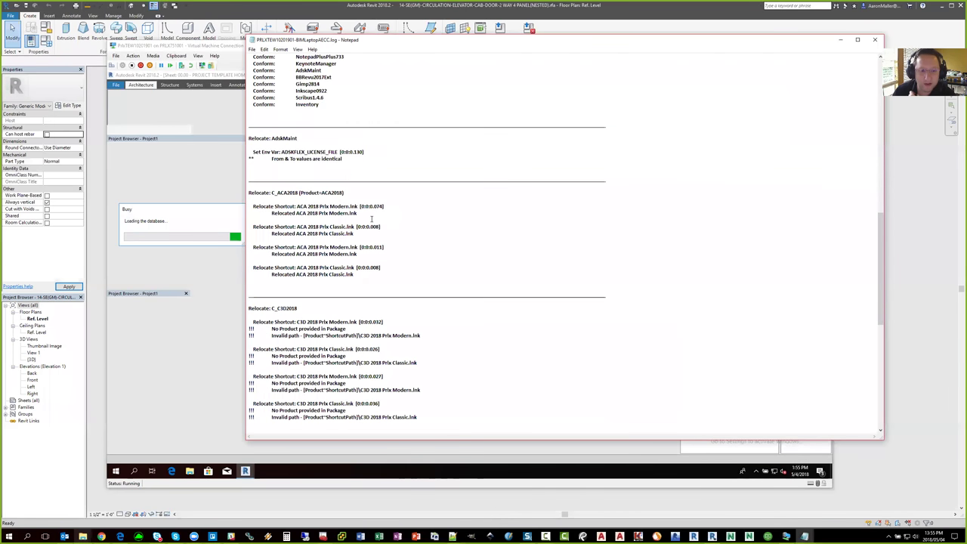
pyautogui.moveTo(355, 276); pyautogui.dragTo(248, 192)
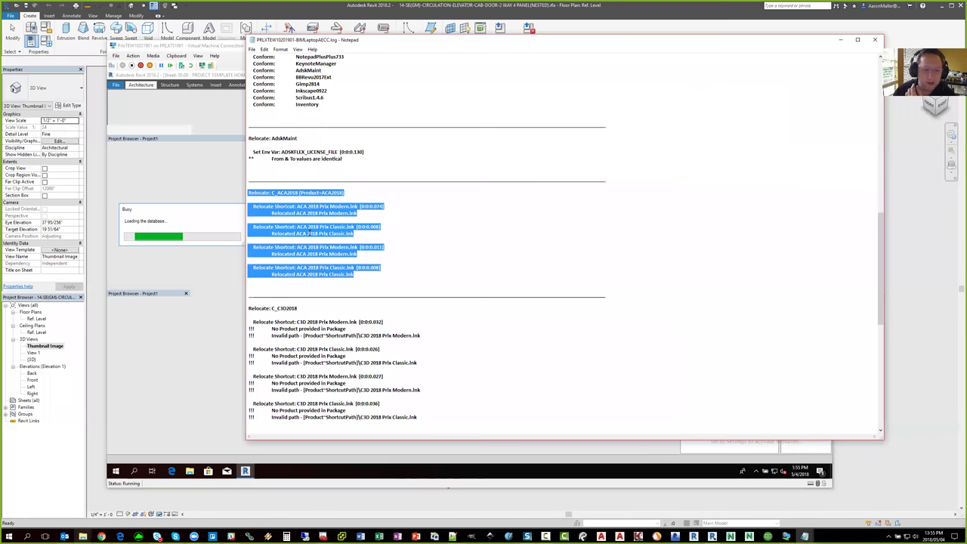
pyautogui.click(253, 194)
pyautogui.moveTo(256, 193); pyautogui.dragTo(355, 276)
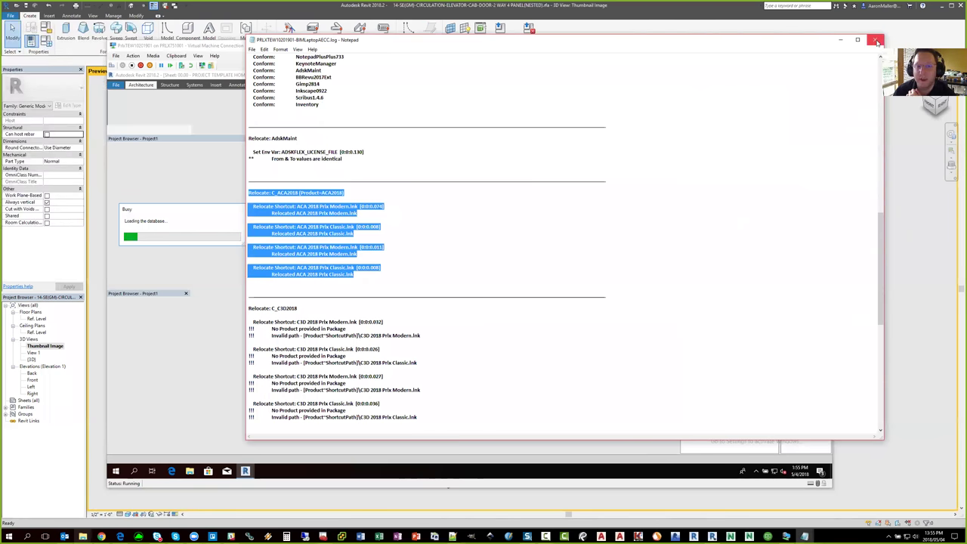
pyautogui.click(877, 41)
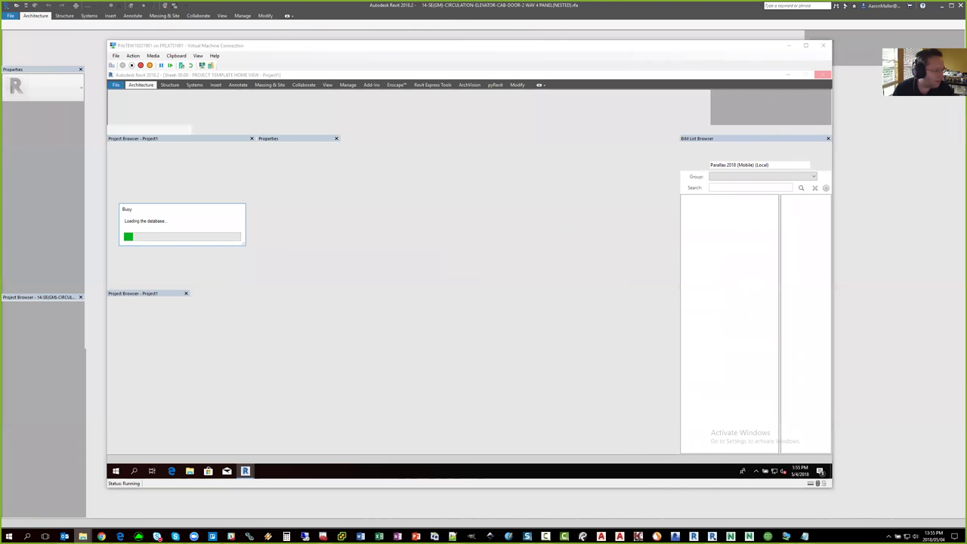
# Review the Relocate entries for C_RVT2018 and CTCBLSPRLXT18 in the user's log for the virtual machine
pyautogui.scroll(5, 422, 298)
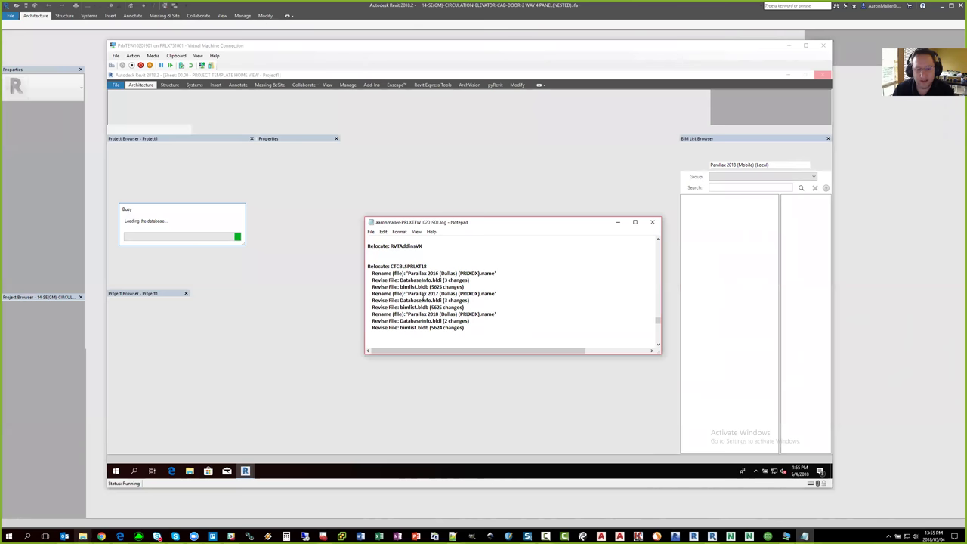
pyautogui.scroll(1, 423, 298)
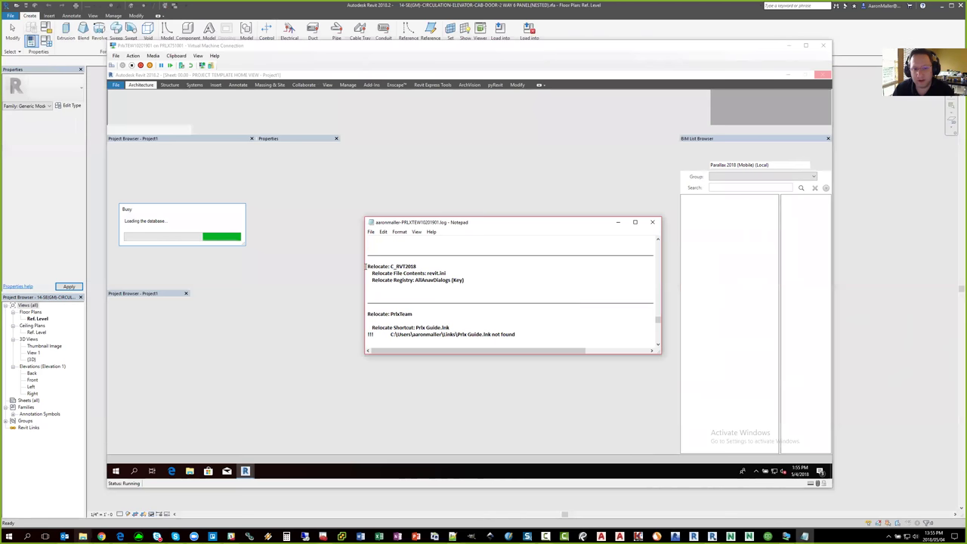
pyautogui.moveTo(368, 266); pyautogui.dragTo(391, 267)
pyautogui.scroll(-6, 391, 267)
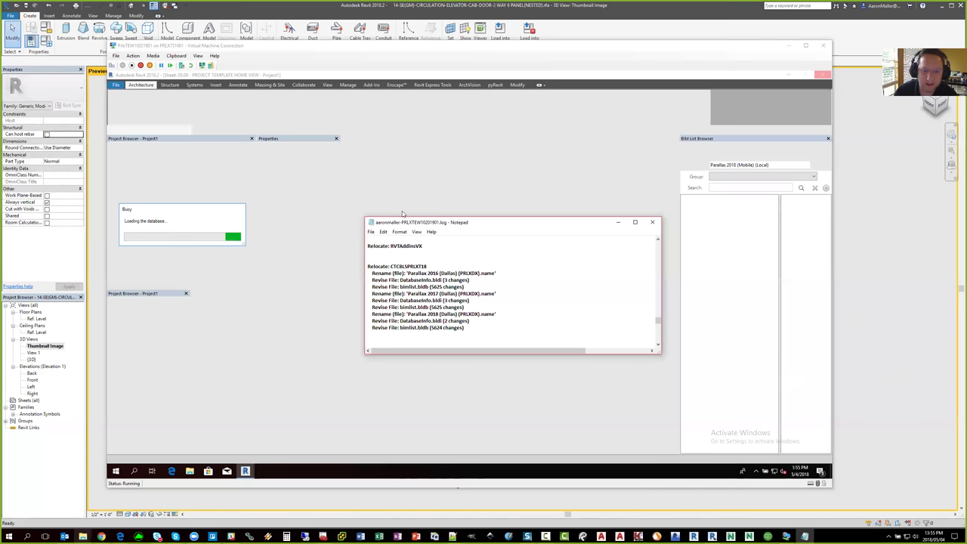
# Enlarge and reposition the log window, highlight the CTCBLSPRLXT18 rename and bimlist.bldb revision lines, and minimize it
pyautogui.moveTo(404, 222); pyautogui.dragTo(371, 183)
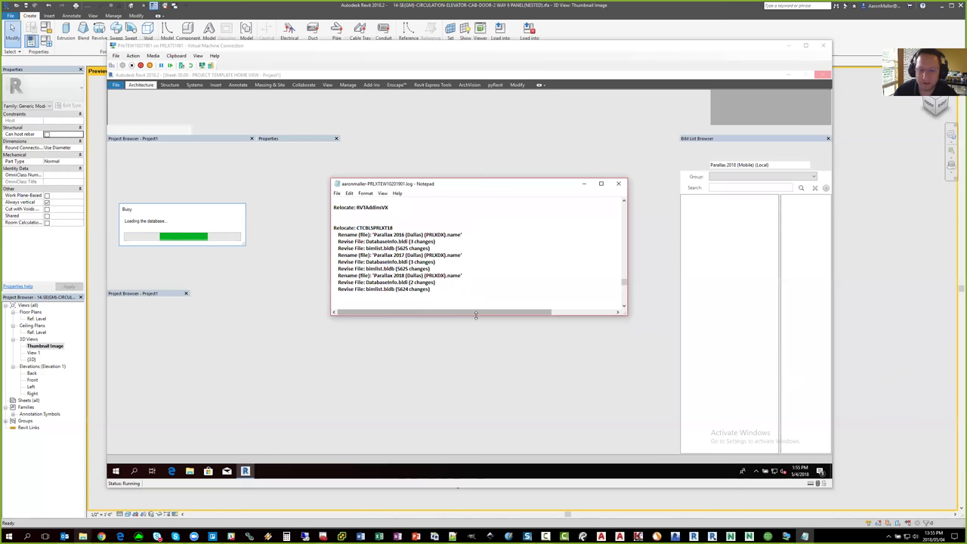
pyautogui.moveTo(475, 315); pyautogui.dragTo(475, 396)
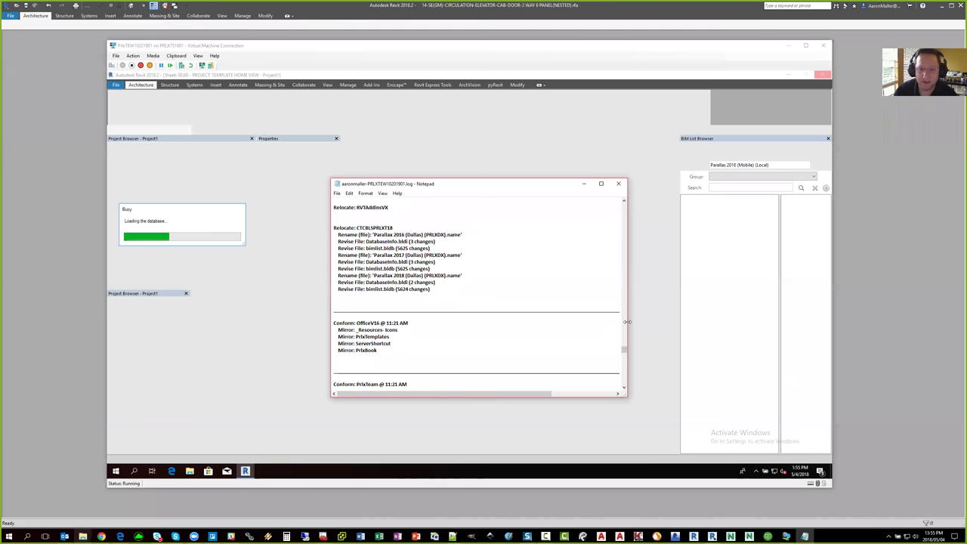
pyautogui.moveTo(627, 322); pyautogui.dragTo(655, 321)
pyautogui.moveTo(412, 186); pyautogui.dragTo(404, 196)
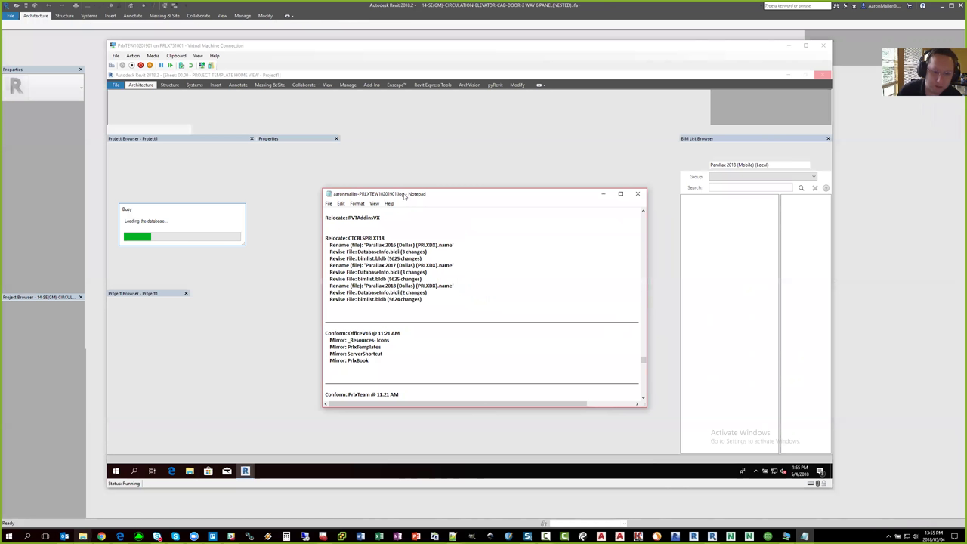
pyautogui.doubleClick(332, 245)
pyautogui.moveTo(338, 245); pyautogui.dragTo(434, 300)
pyautogui.click(372, 285)
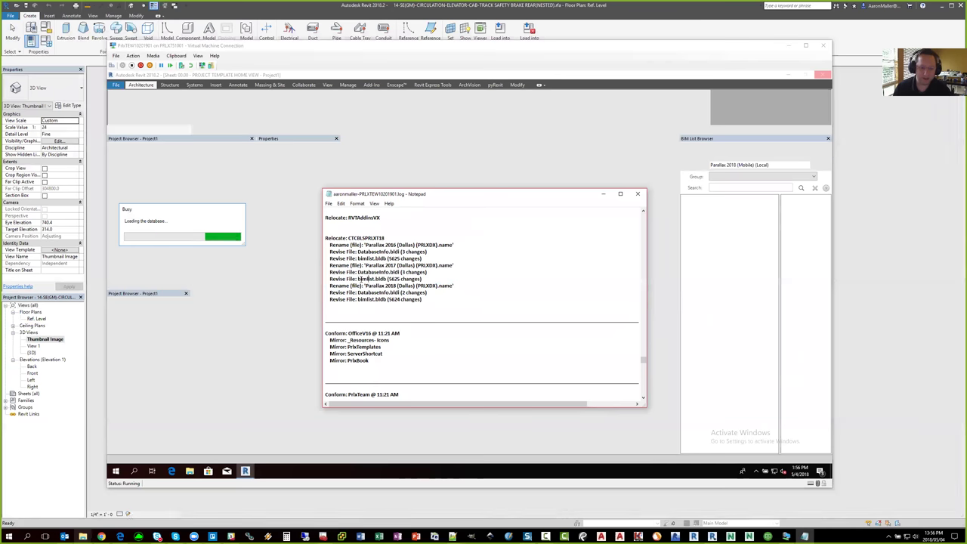
pyautogui.moveTo(357, 278); pyautogui.dragTo(421, 279)
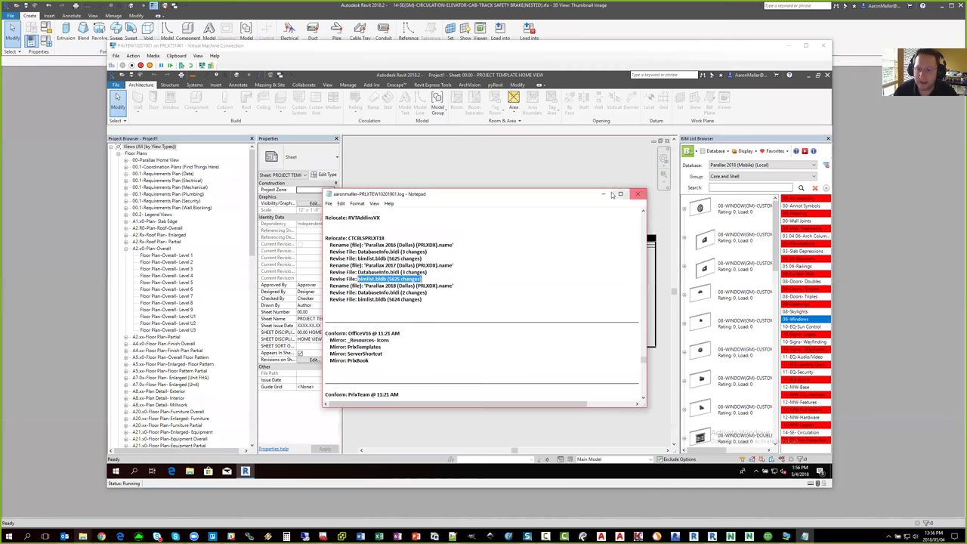
pyautogui.click(603, 194)
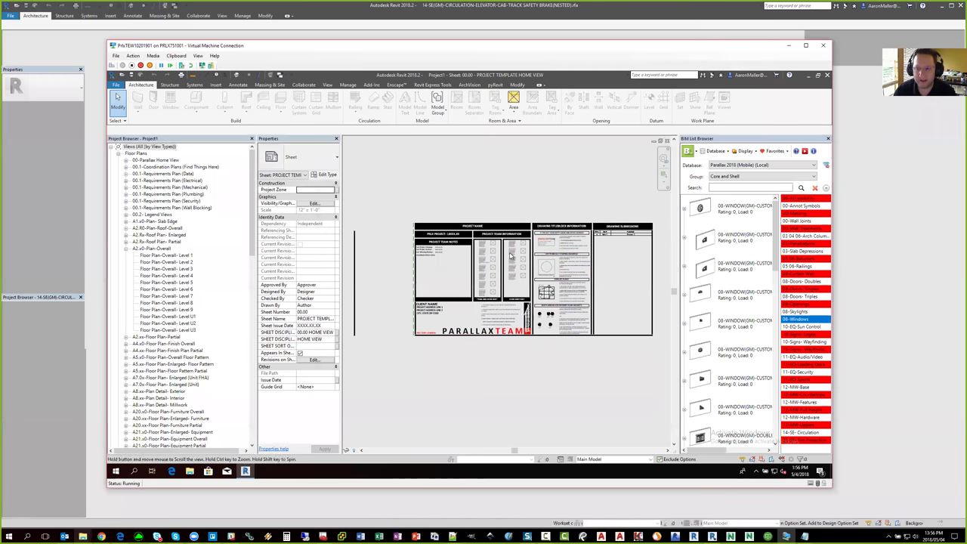
# Show the 08-Doors- Singles and 08-Doors- Triples categories of the Core and Shell group in the BIM List Browser
pyautogui.click(801, 281)
pyautogui.click(801, 297)
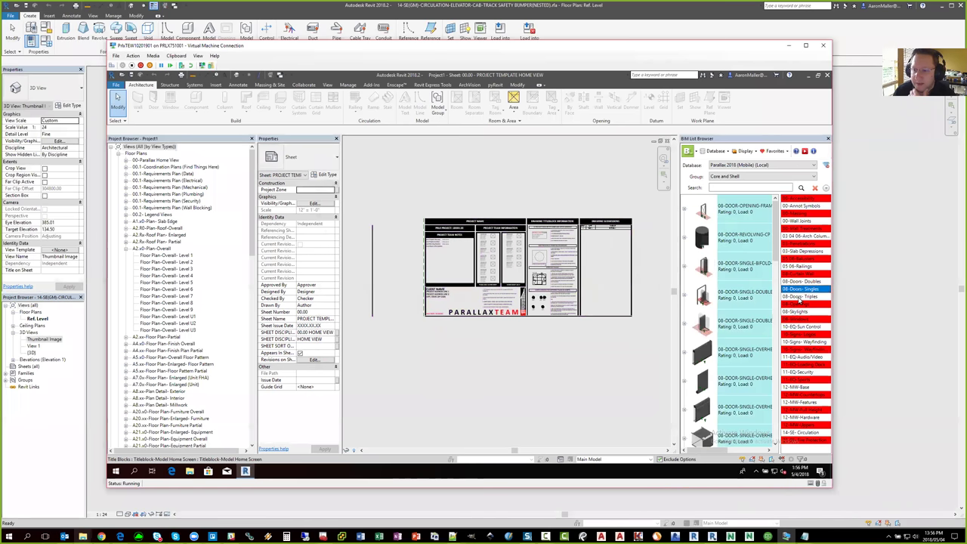
pyautogui.click(744, 176)
pyautogui.click(743, 178)
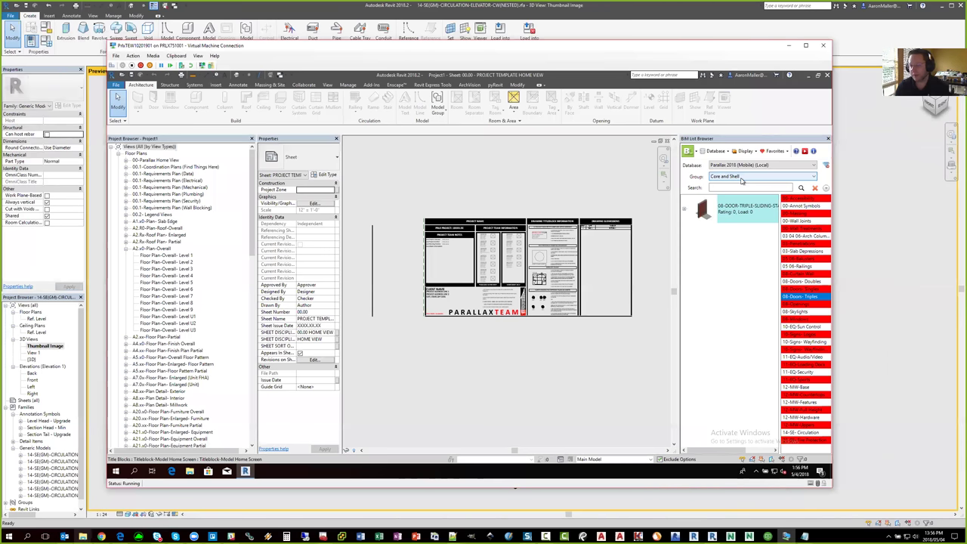
# Open the Floor Plan-Overall- Level 1 view and show the 08-Doors- Singles category of the Interiors group
pyautogui.click(182, 257)
pyautogui.doubleClick(182, 257)
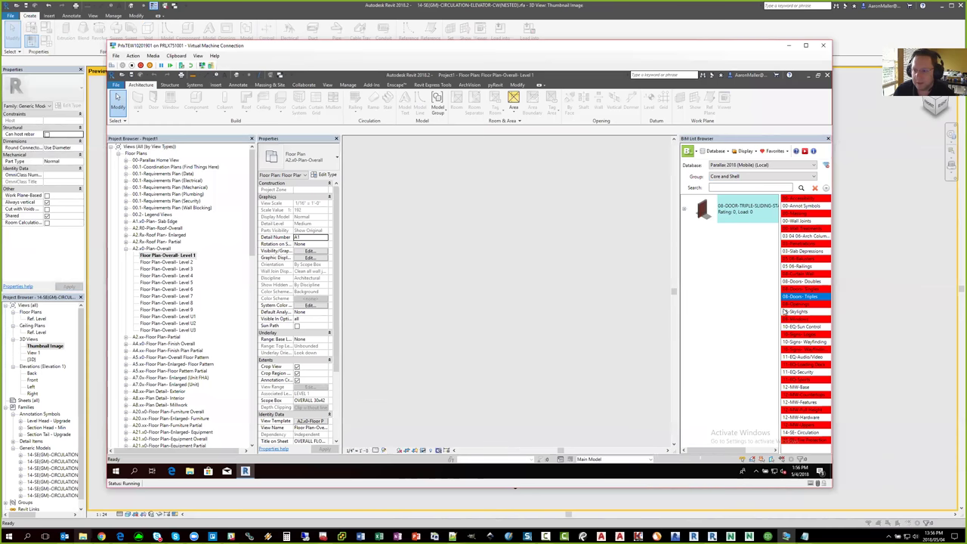
pyautogui.click(760, 176)
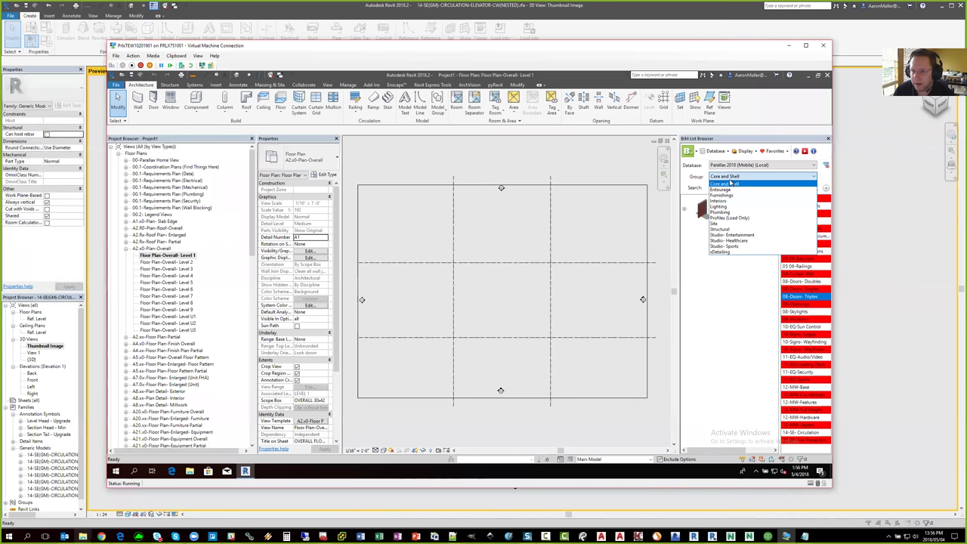
pyautogui.click(724, 201)
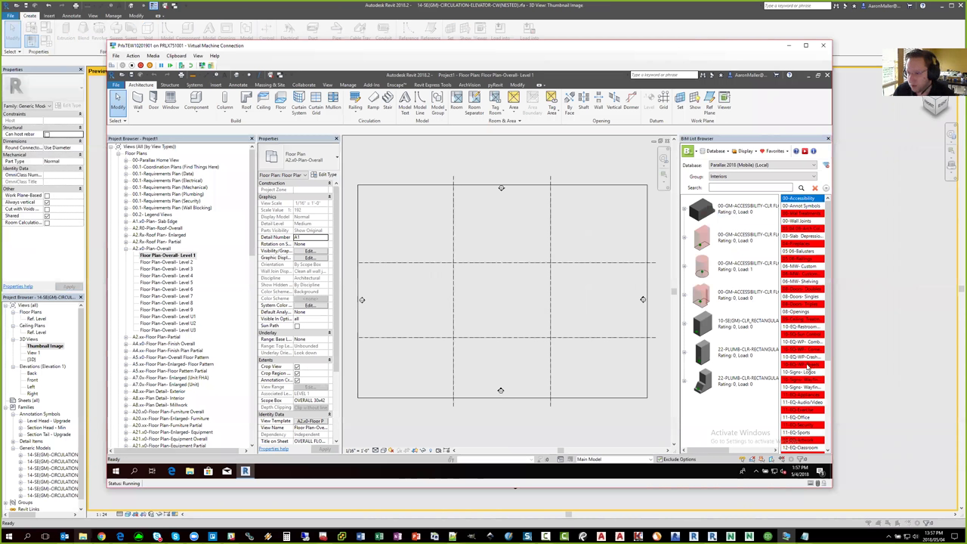
pyautogui.click(800, 298)
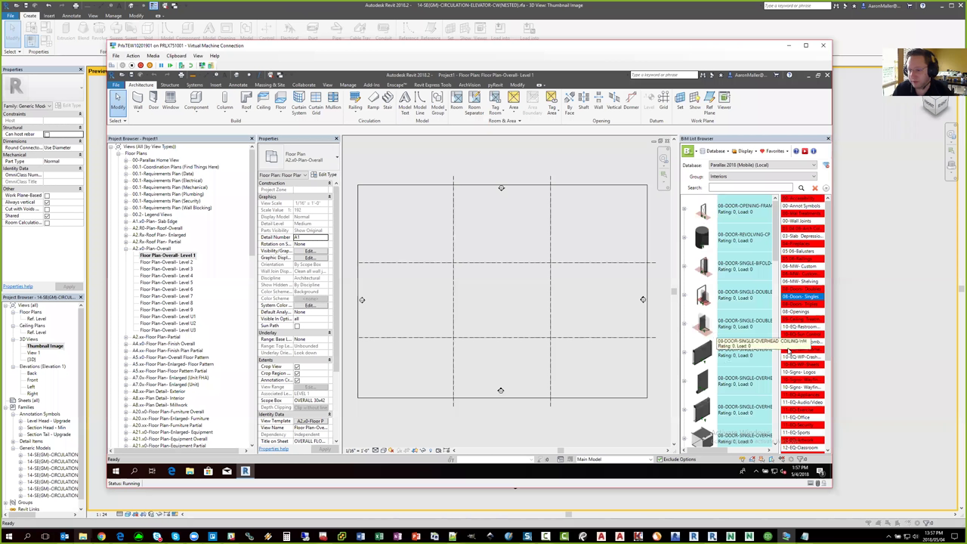
# Place a 60x60 accessible front-entry toilet stall from the Interiors restroom category near the plan's upper-right grid intersection
pyautogui.click(802, 327)
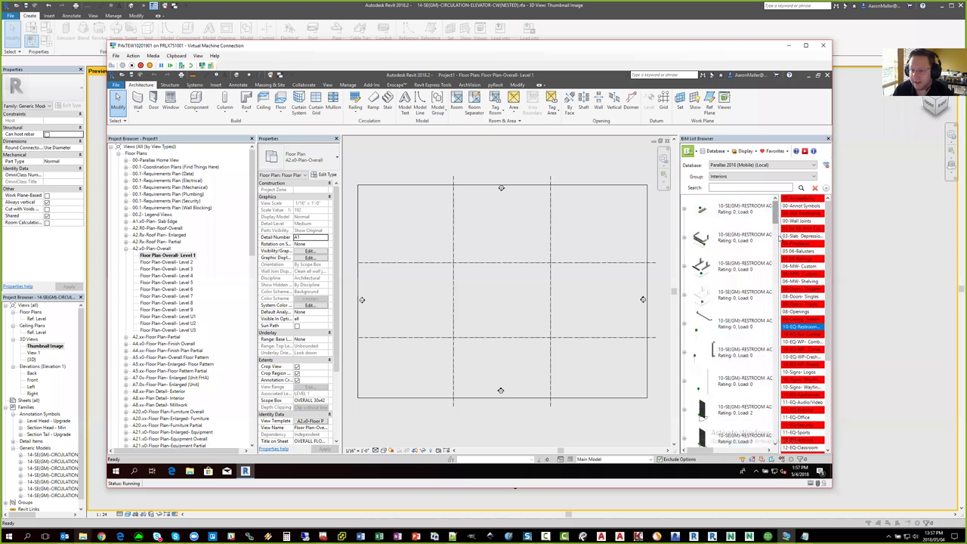
pyautogui.click(706, 260)
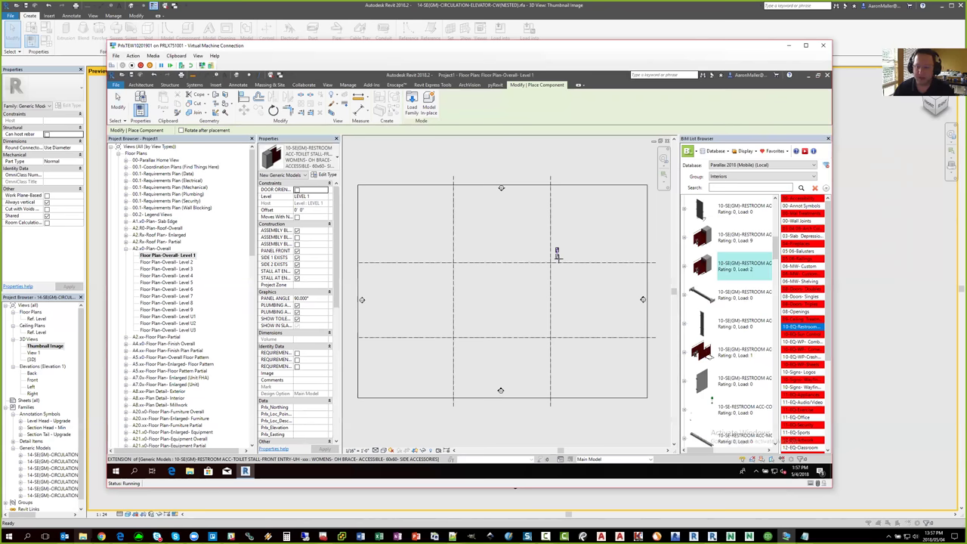
pyautogui.click(556, 257)
pyautogui.press('Escape')
pyautogui.press('Escape')
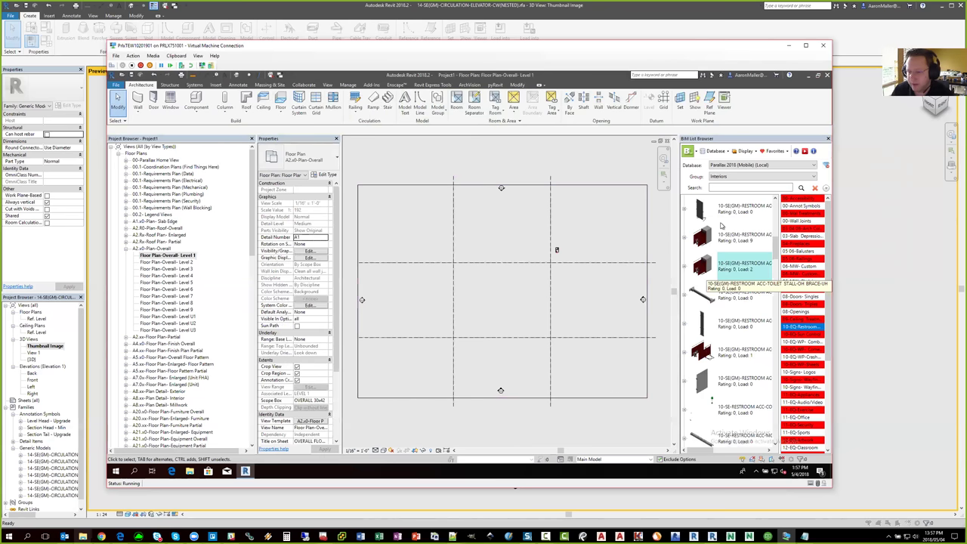
# Show the 08-Doors- Singles category again and examine the placed toilet stall up close in the floor plan
pyautogui.click(797, 297)
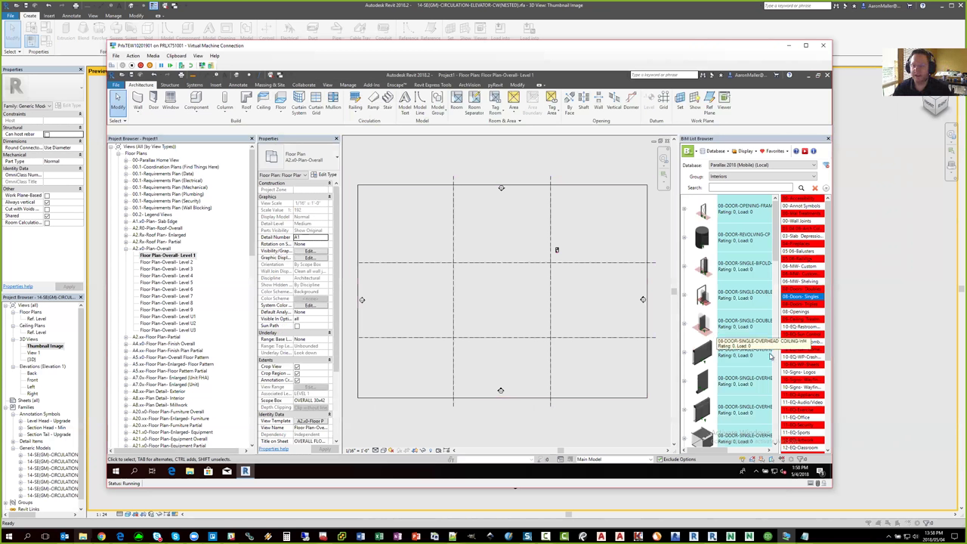
pyautogui.moveTo(594, 305); pyautogui.dragTo(589, 310, button='middle')
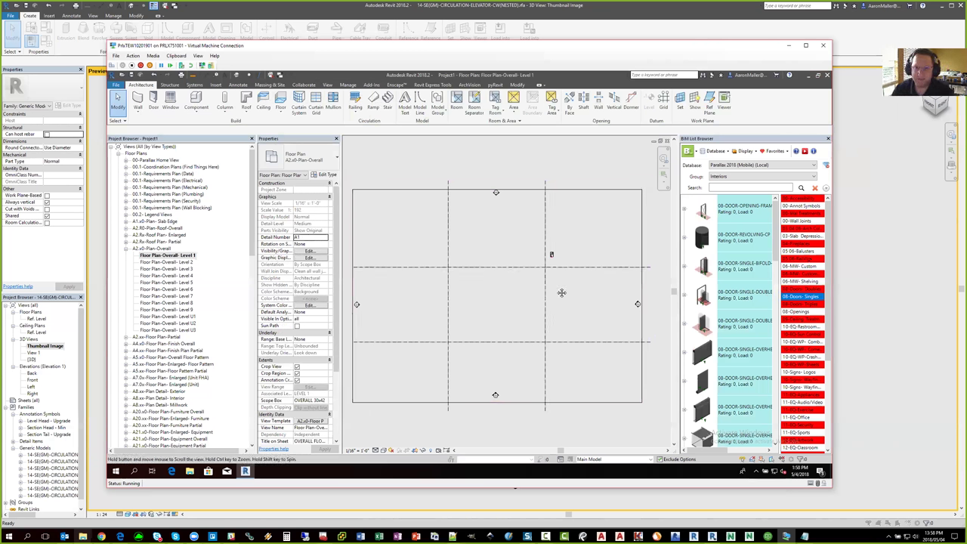
pyautogui.moveTo(550, 254); pyautogui.dragTo(545, 260, button='middle')
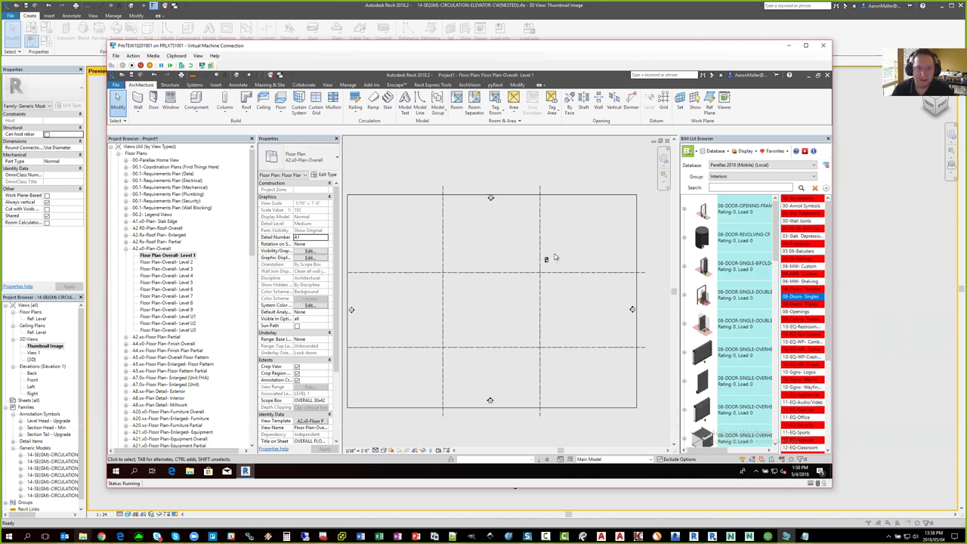
pyautogui.scroll(4, 554, 257)
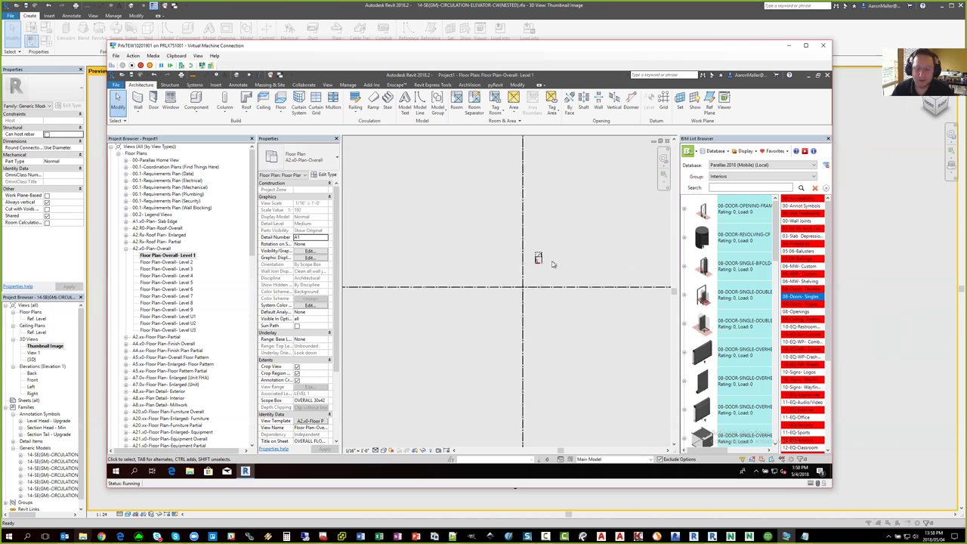
pyautogui.scroll(3, 529, 264)
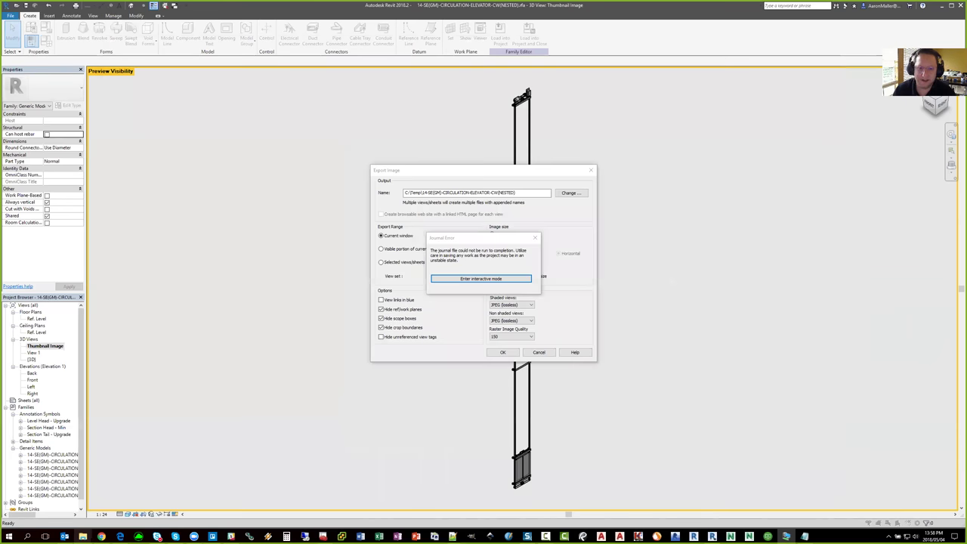
# Continue past the journal error in interactive mode and replace the existing elevator image file in C:\Temp
pyautogui.click(475, 279)
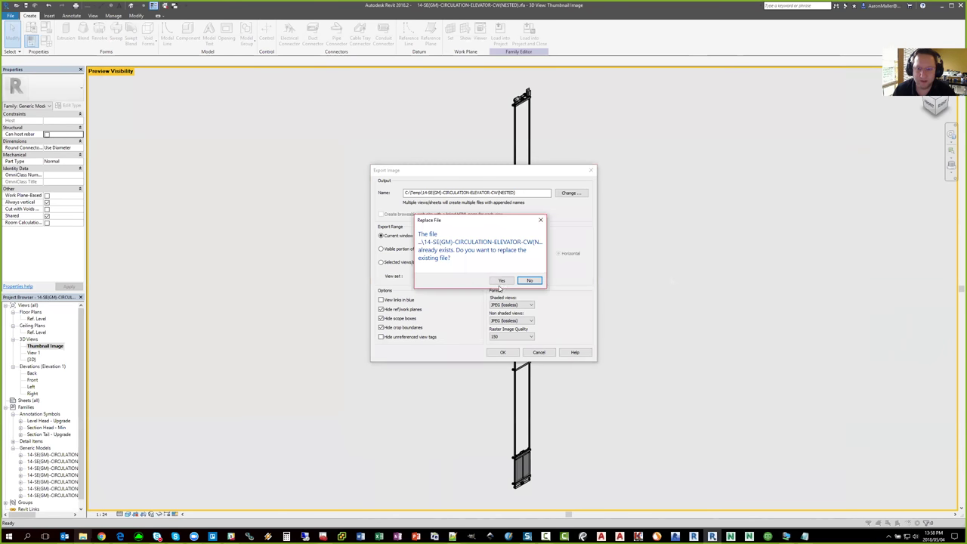
pyautogui.click(501, 280)
pyautogui.click(590, 171)
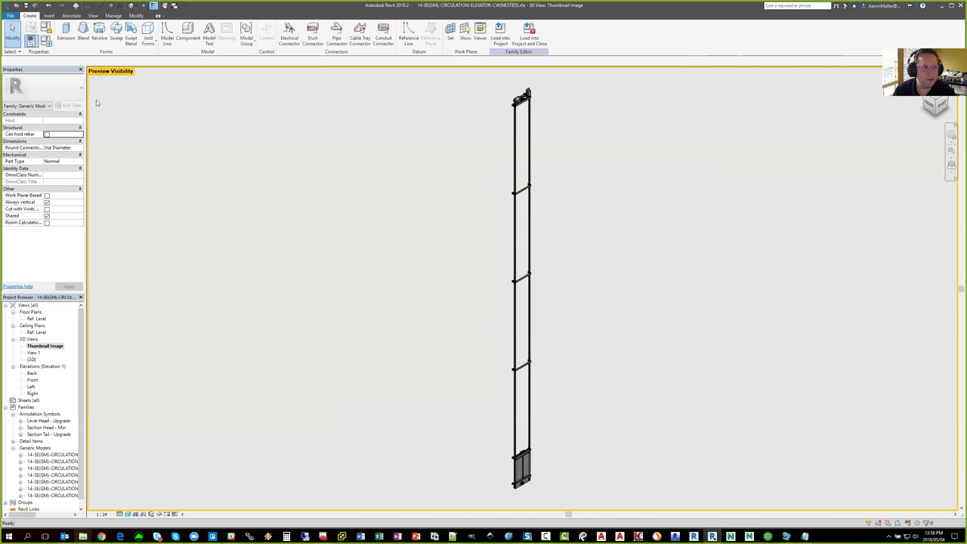
# Close the elevator family's Revit session to return to the desktop and its file window
pyautogui.click(11, 15)
pyautogui.press('Escape')
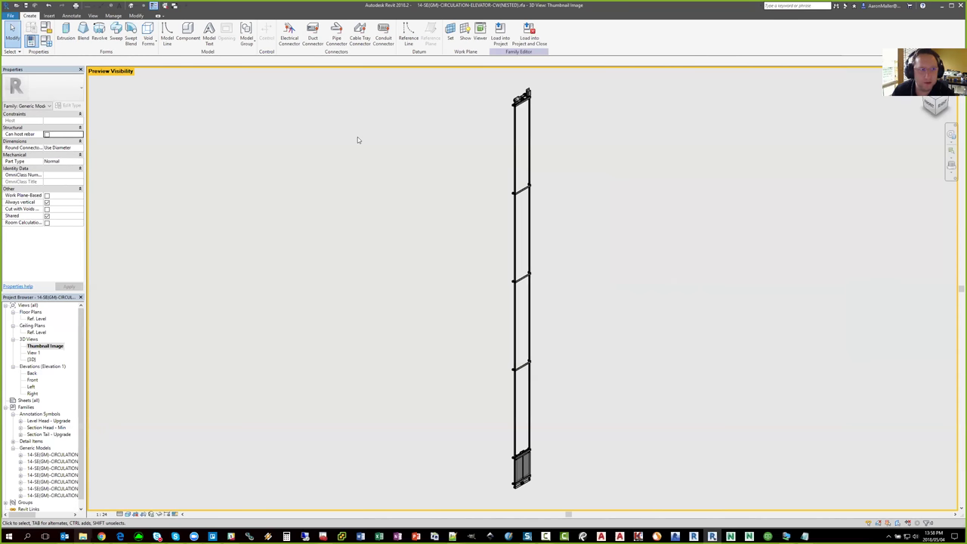
pyautogui.press('Return')
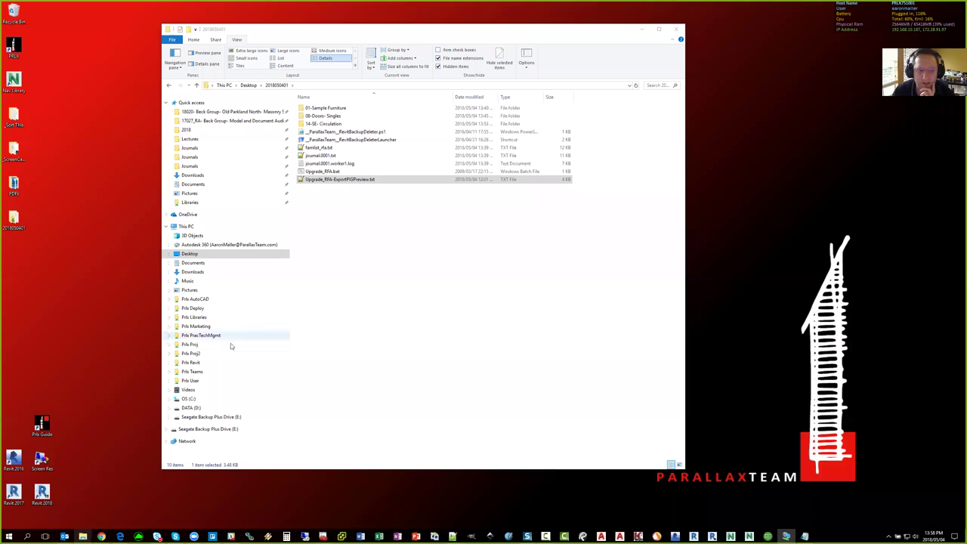
# Open the single overhead fire shutter FB(CEILING) door family in Revit from Prlx Libraries, folder 08-Doors\2018\08 DOORS (SINGLES)
pyautogui.click(204, 364)
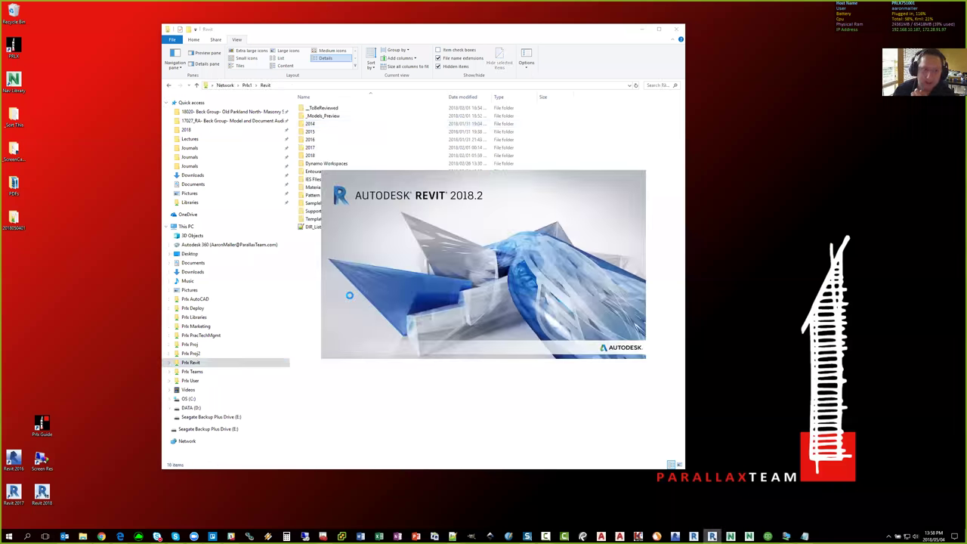
pyautogui.click(337, 35)
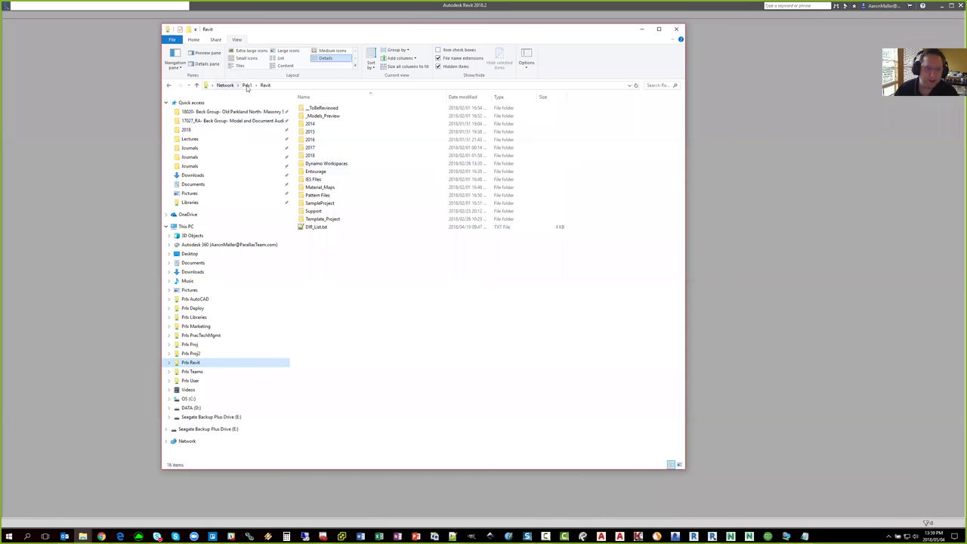
pyautogui.click(193, 317)
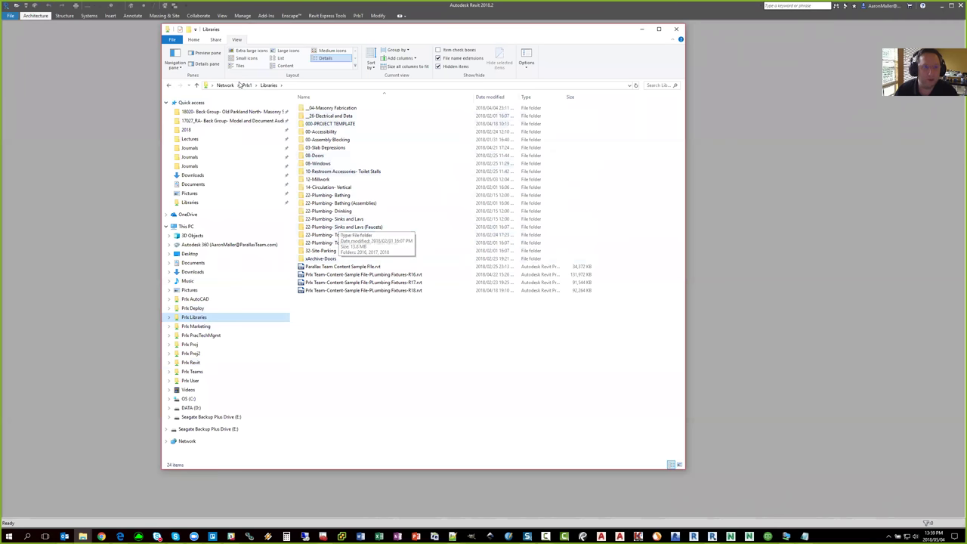
pyautogui.doubleClick(335, 156)
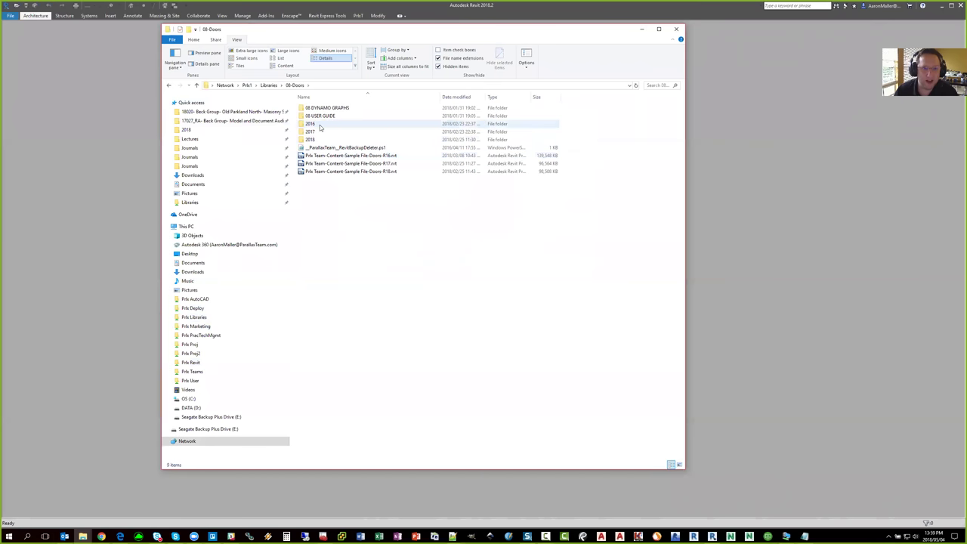
pyautogui.doubleClick(320, 139)
pyautogui.doubleClick(323, 133)
pyautogui.click(330, 156)
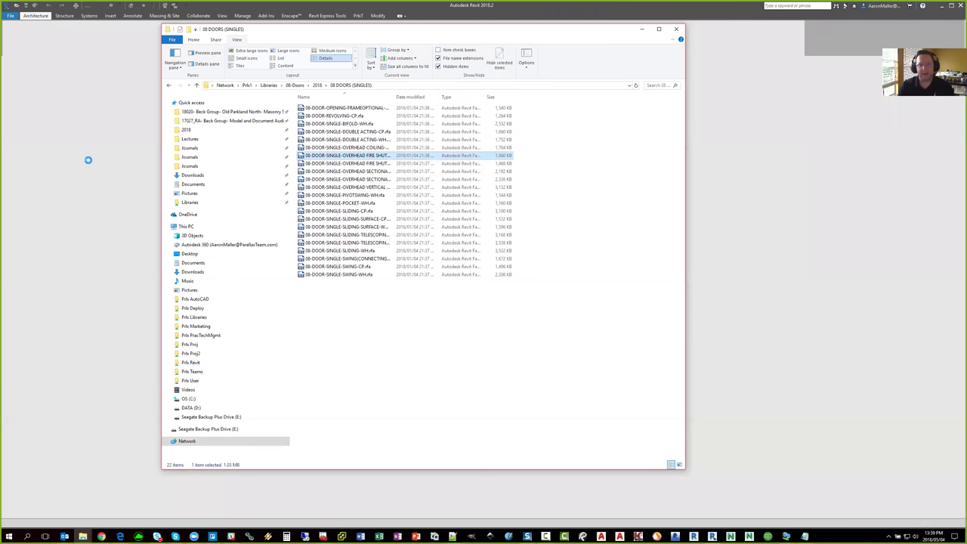
# Bring the fire shutter family into view and show the PrlxT and Revit Express Tools add-in commands
pyautogui.click(642, 30)
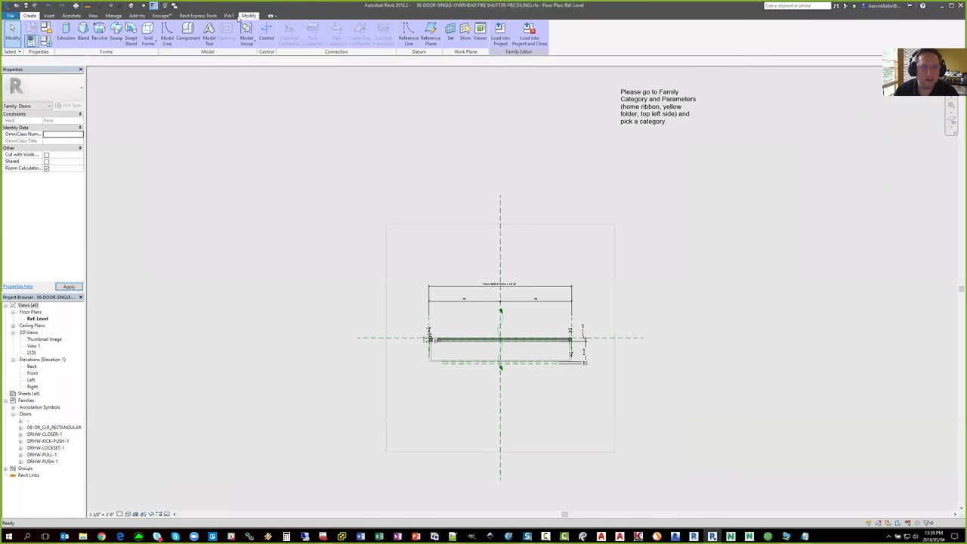
pyautogui.click(229, 15)
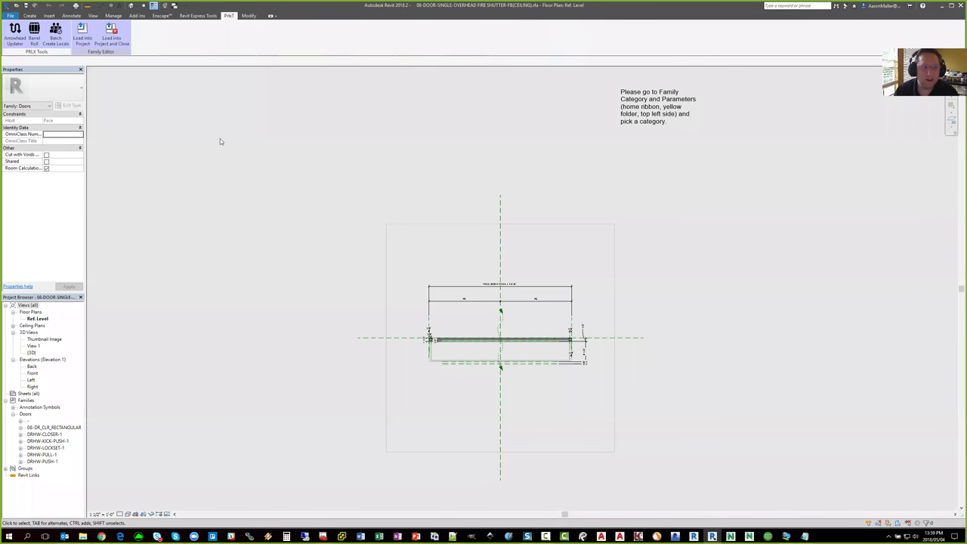
pyautogui.click(198, 15)
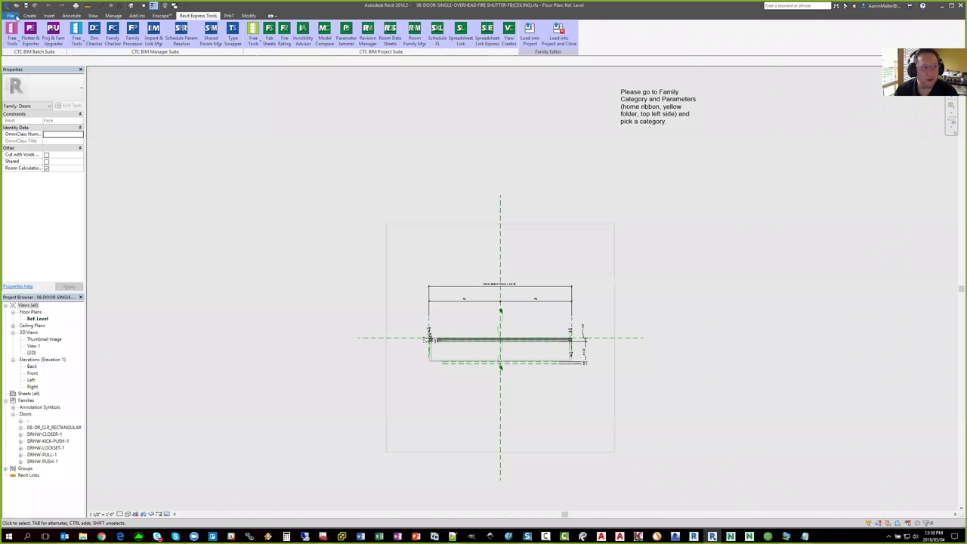
# Start opening another file and browse to the Parallax\Revit folder on the C: drive
pyautogui.hotkey('ctrl', 'o')
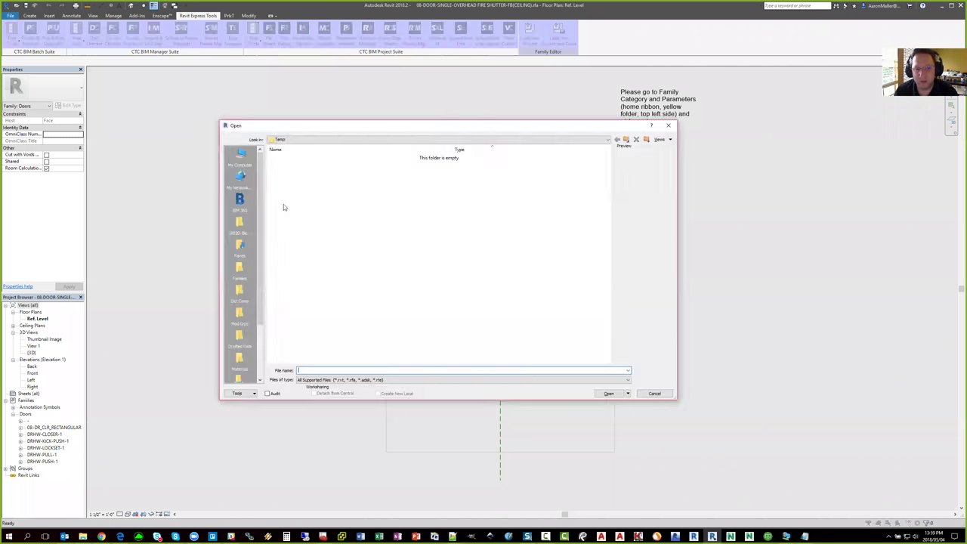
pyautogui.click(240, 157)
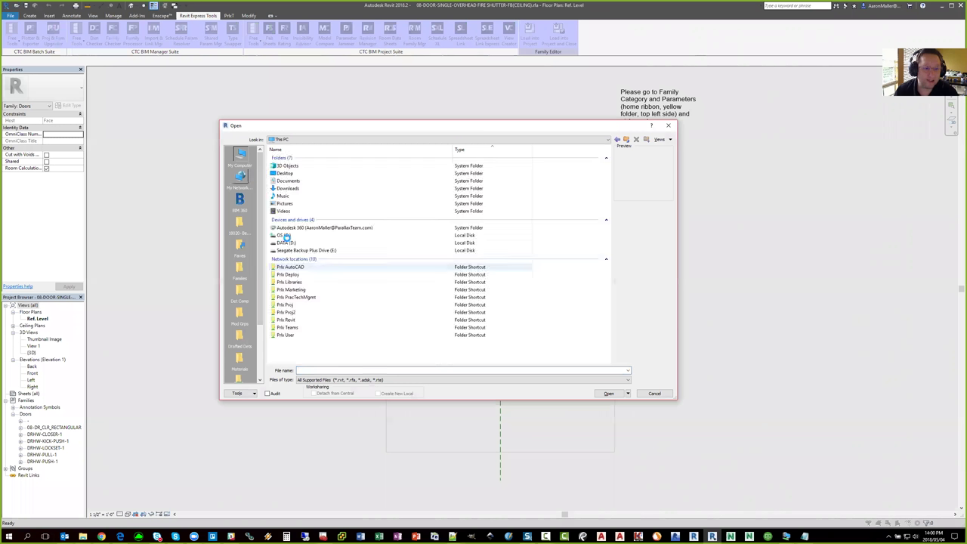
pyautogui.doubleClick(287, 236)
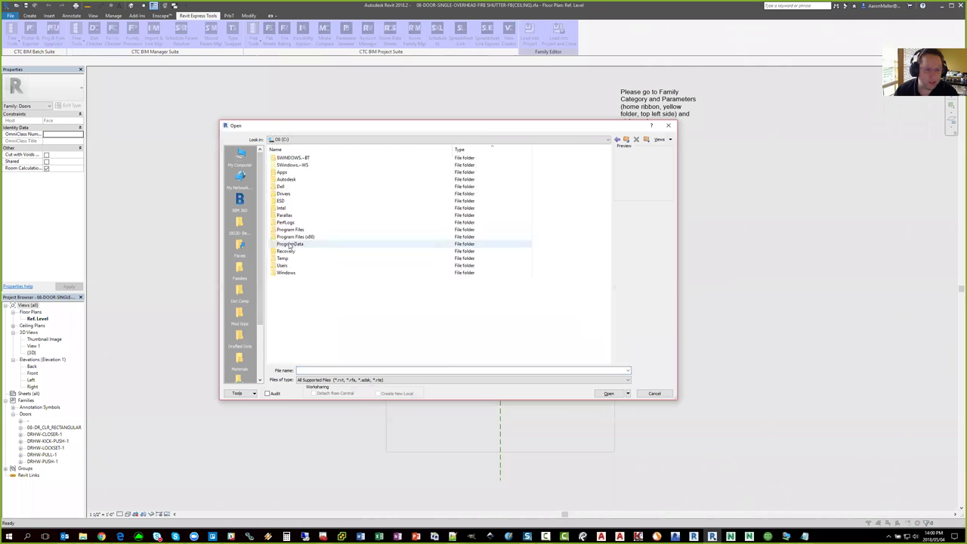
pyautogui.doubleClick(285, 215)
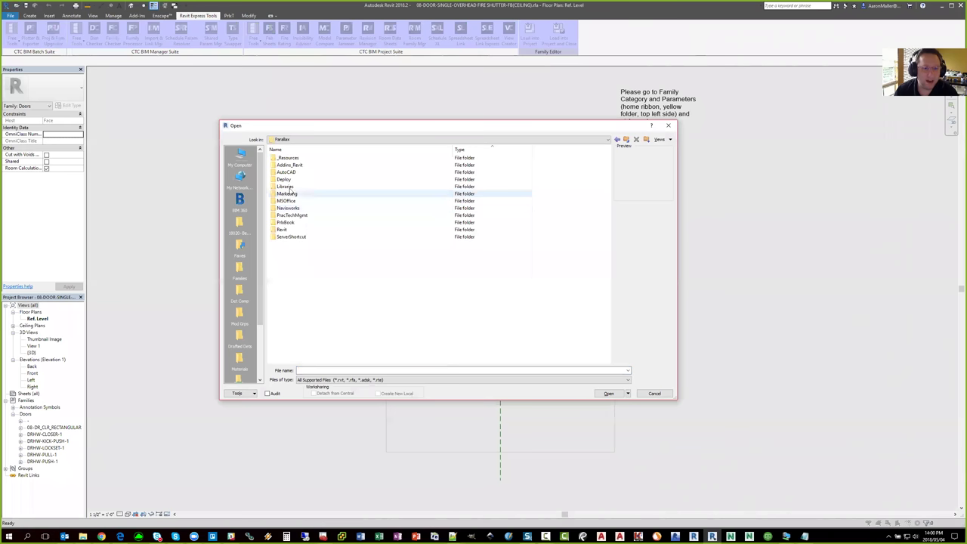
pyautogui.click(287, 230)
pyautogui.doubleClick(284, 231)
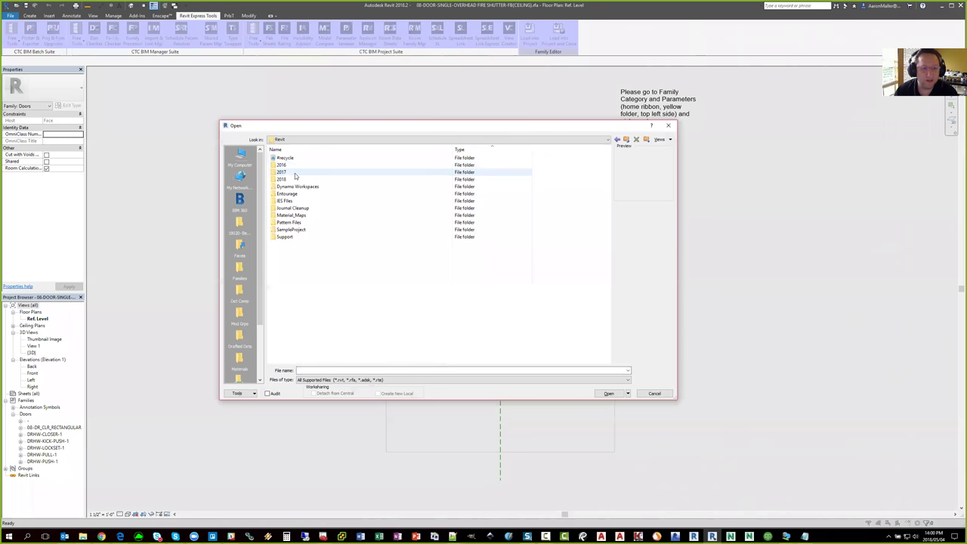
# Browse to the Families folder, look into 00-Construction, and go to the 08-Doors- Singles subfolder
pyautogui.doubleClick(287, 172)
pyautogui.doubleClick(287, 172)
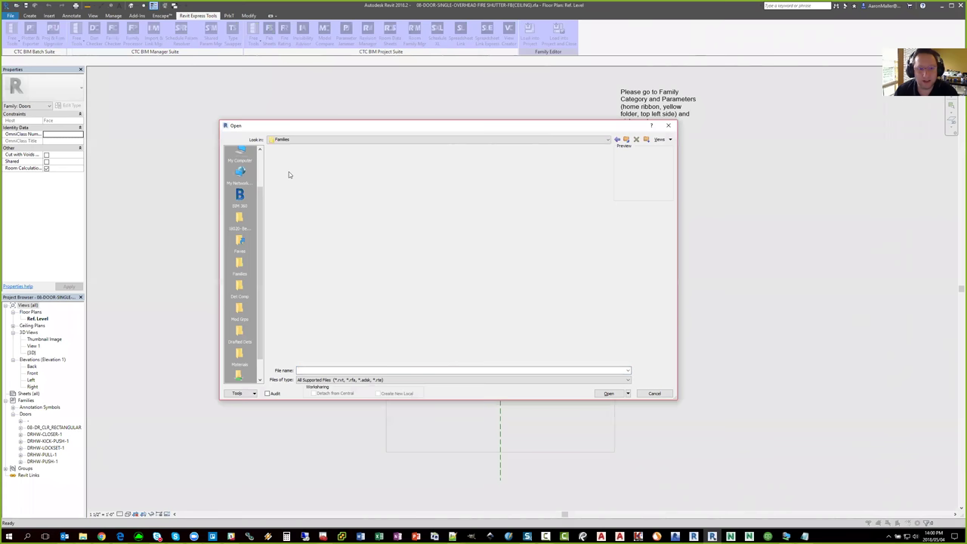
pyautogui.doubleClick(297, 194)
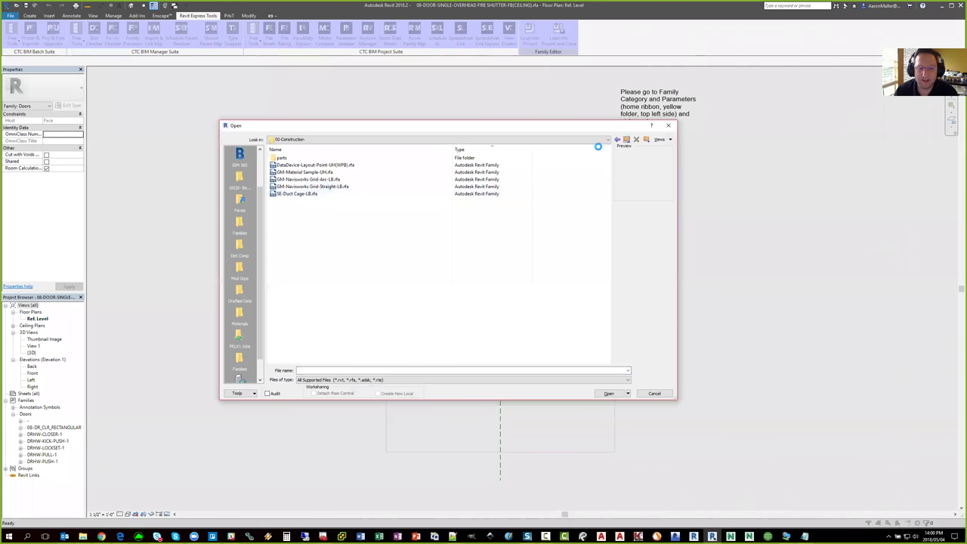
pyautogui.click(625, 139)
pyautogui.scroll(-12, 288, 288)
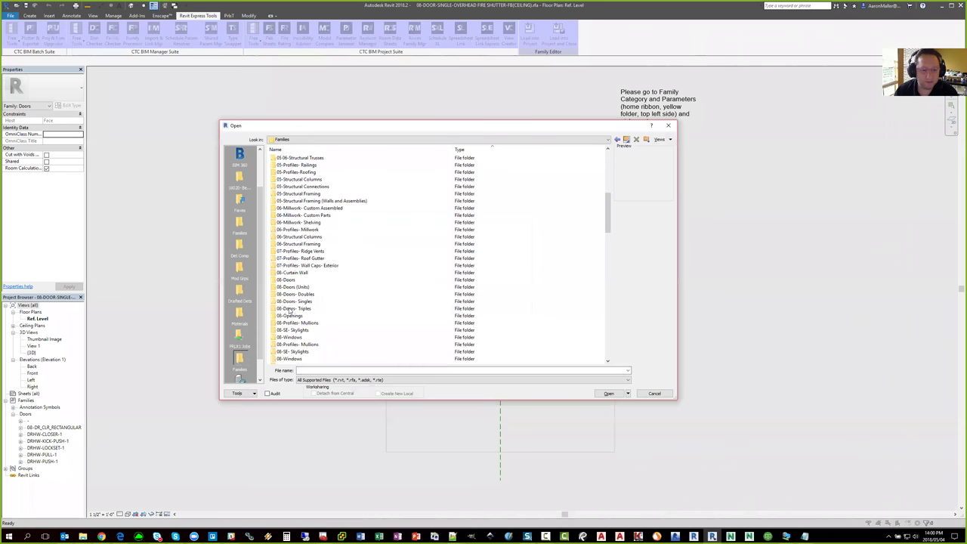
pyautogui.doubleClick(293, 215)
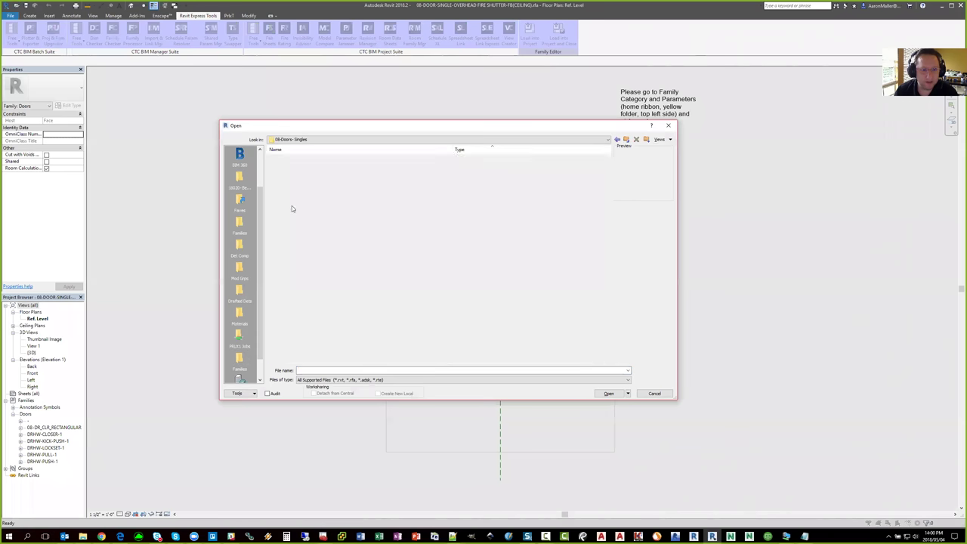